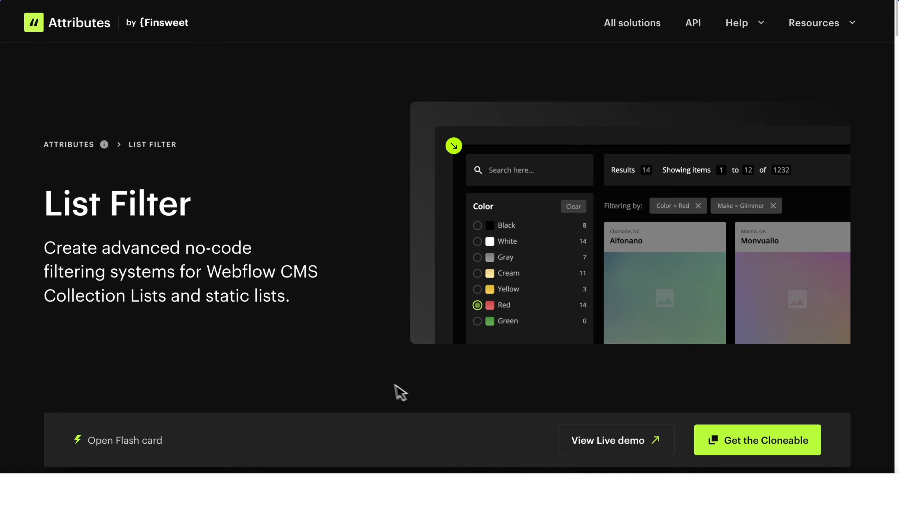
- Look through the setup steps on the Finsweet List Filter documentation page
scroll(395, 391, down, 10)
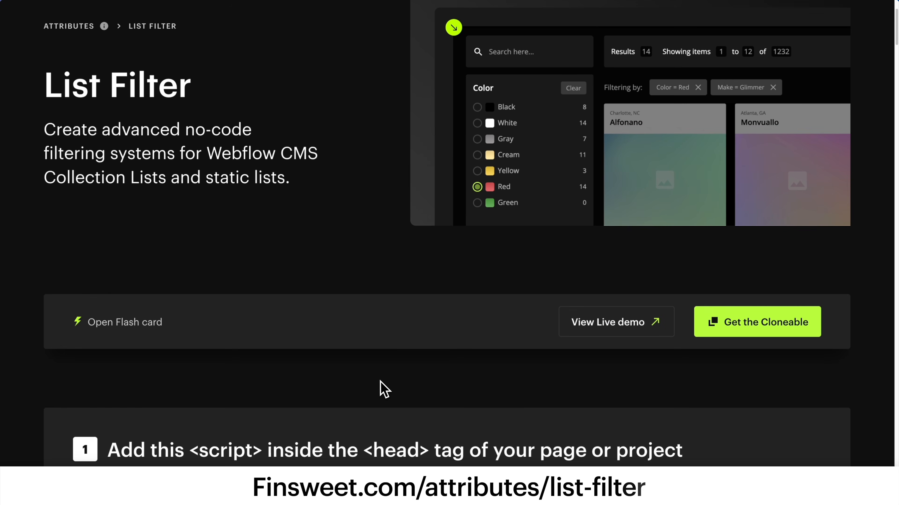
scroll(383, 389, down, 15)
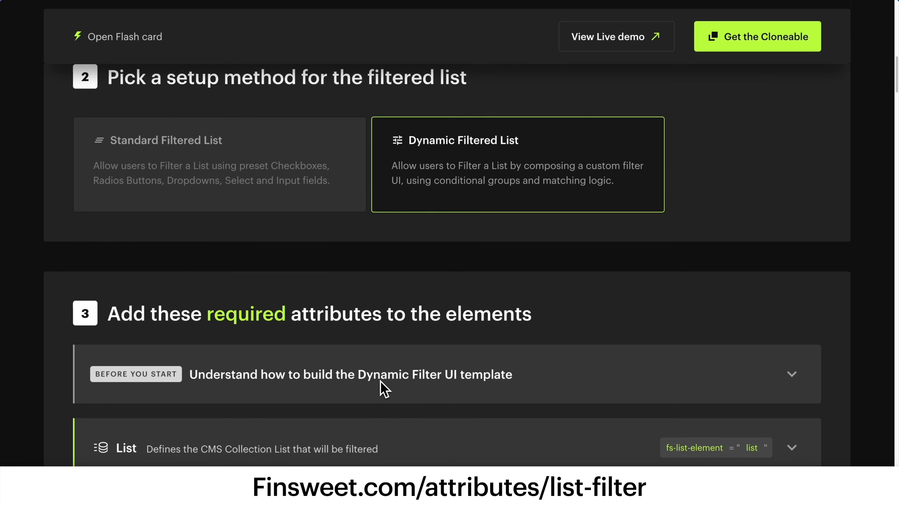
scroll(384, 389, down, 15)
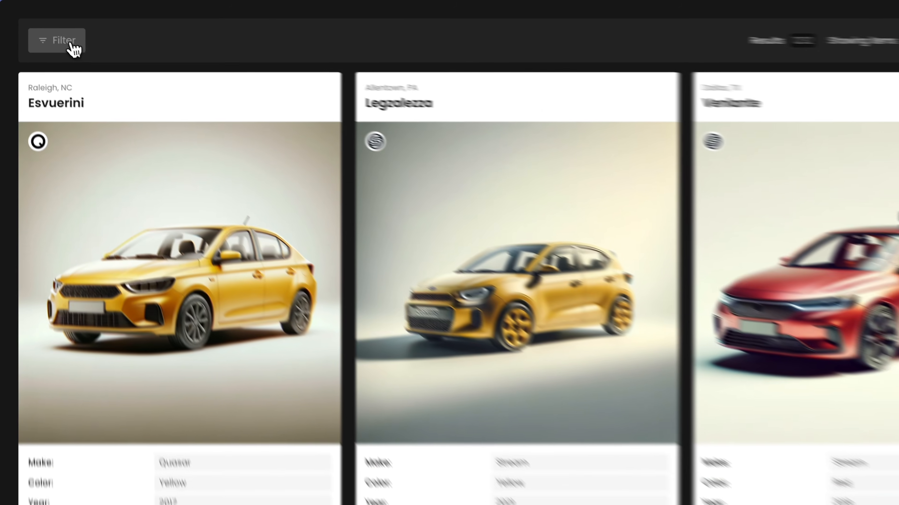
- Open the car list's filter and set its first condition to Make is equal to Electra
click(58, 35)
click(86, 106)
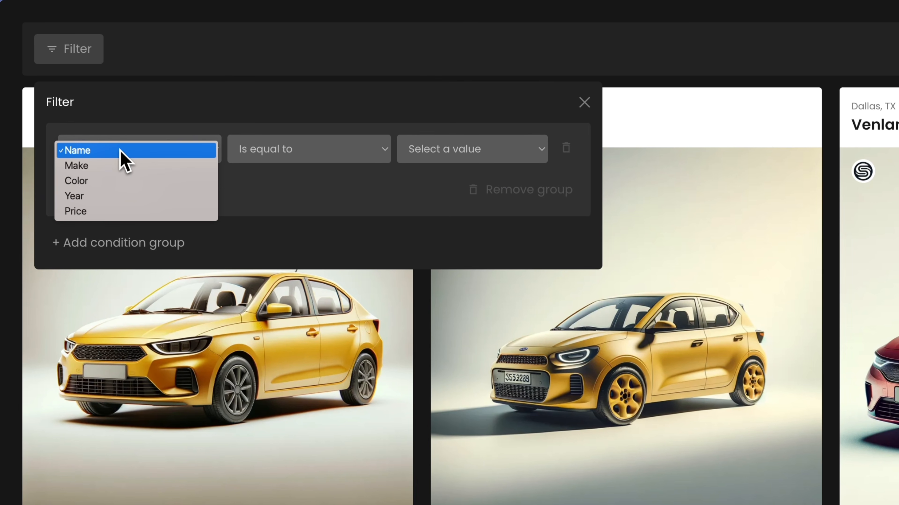
click(122, 165)
click(440, 158)
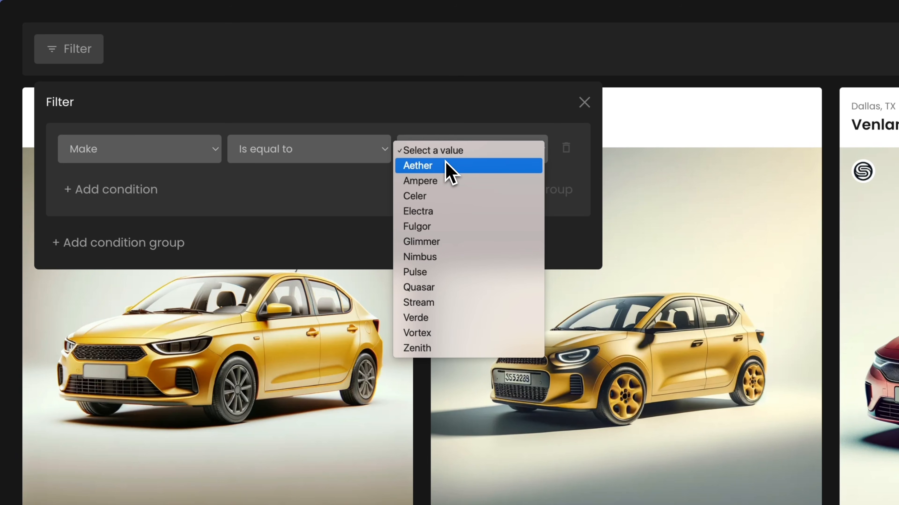
click(449, 211)
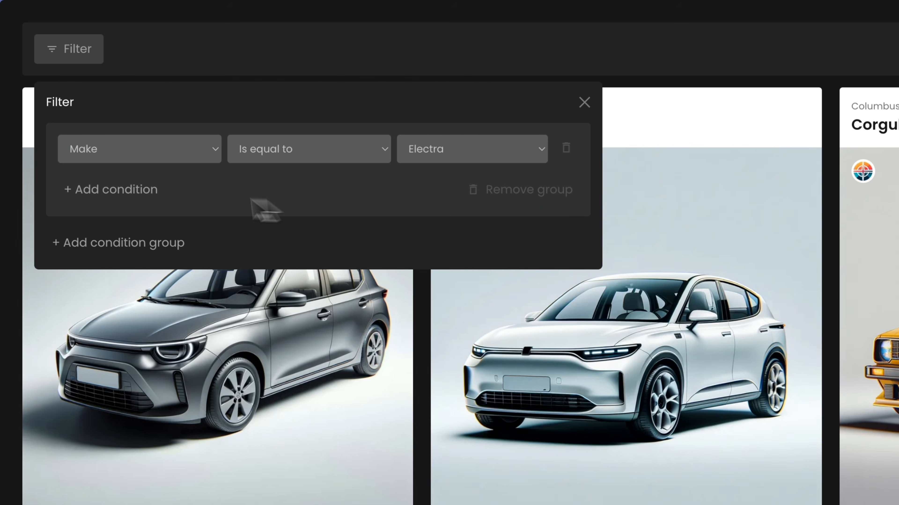
- Add a second condition to the filter group: Color is equal to Blue
click(140, 191)
click(193, 195)
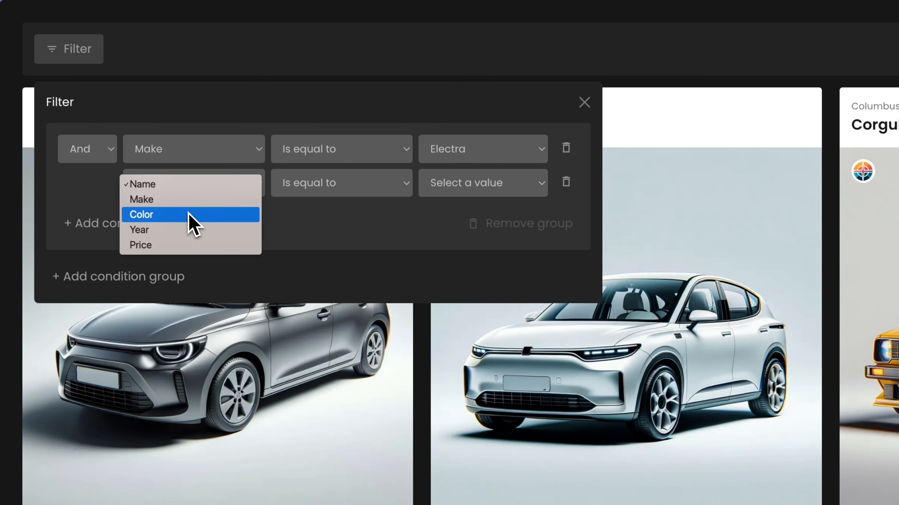
click(188, 214)
click(462, 192)
click(471, 220)
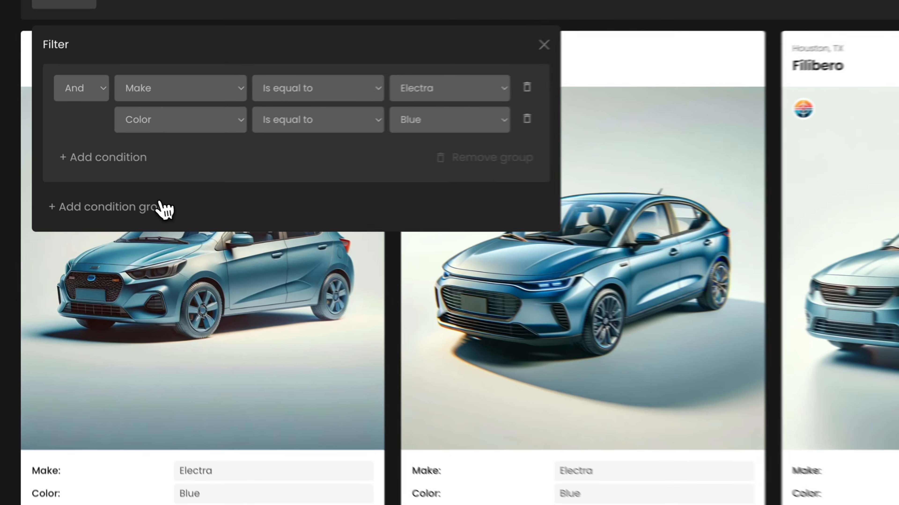
- Add a second condition group with the condition Price is greater than 10000
click(126, 199)
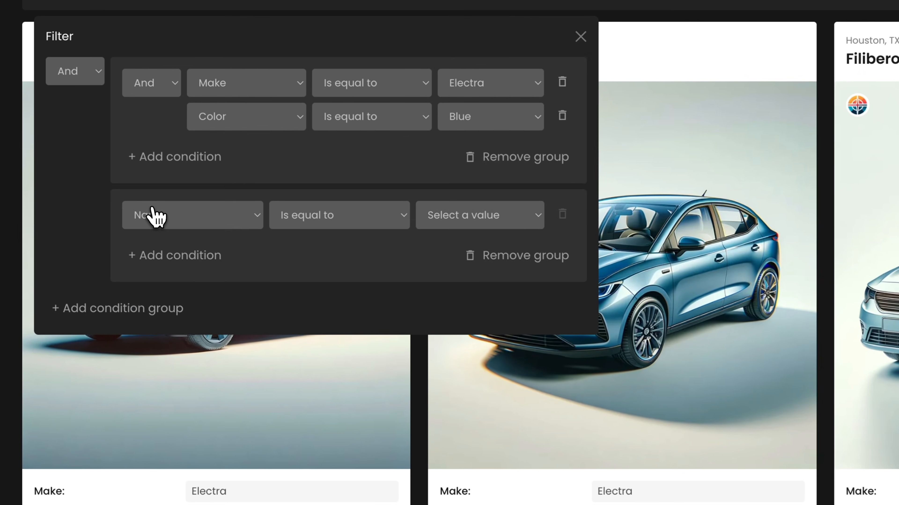
click(138, 205)
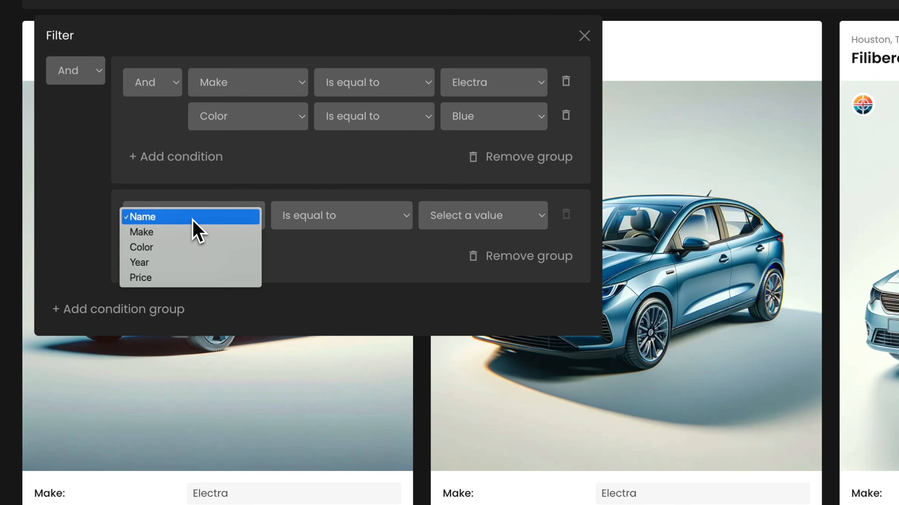
click(193, 279)
click(337, 226)
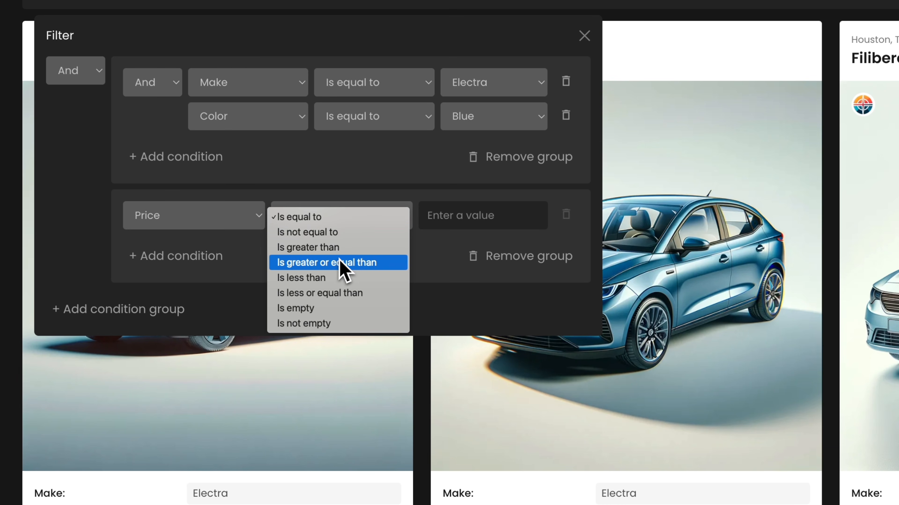
click(340, 247)
text(10000)
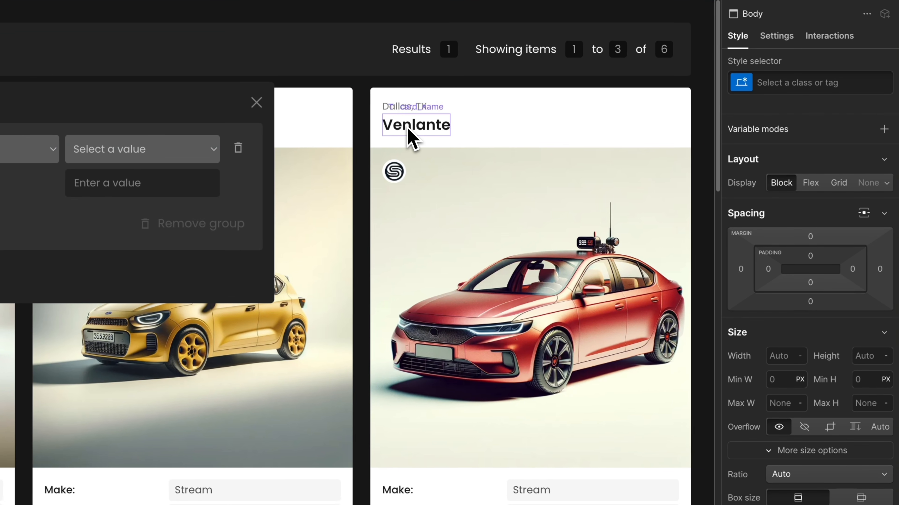
- In the Webflow Designer, check the custom attributes on the Venlante card's name, make, color, year and price texts
click(408, 129)
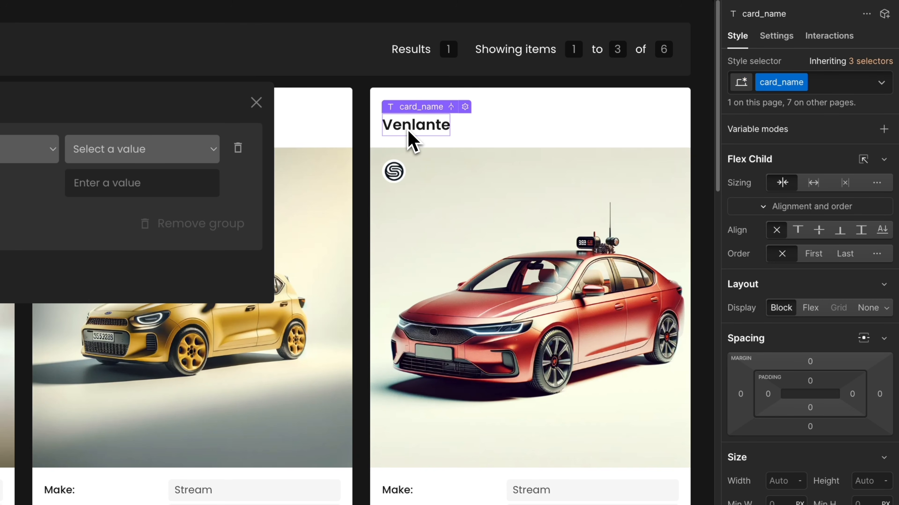
click(778, 37)
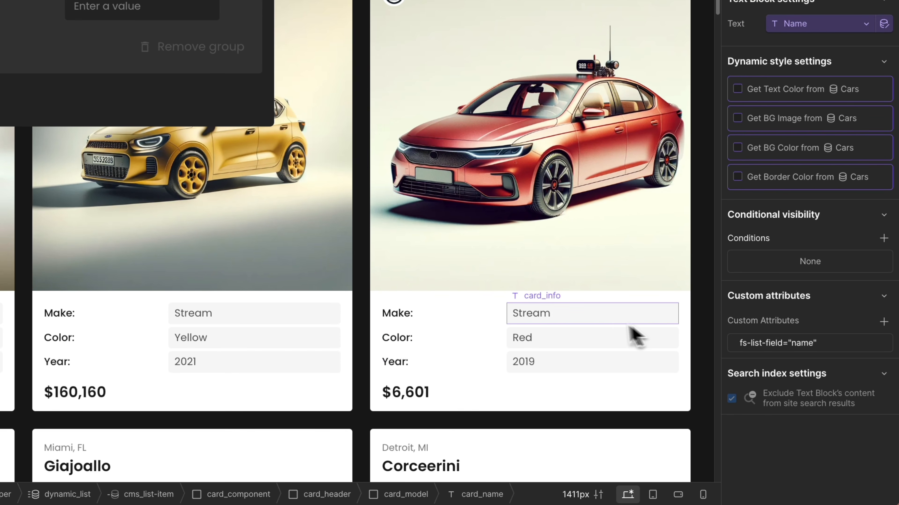
click(596, 322)
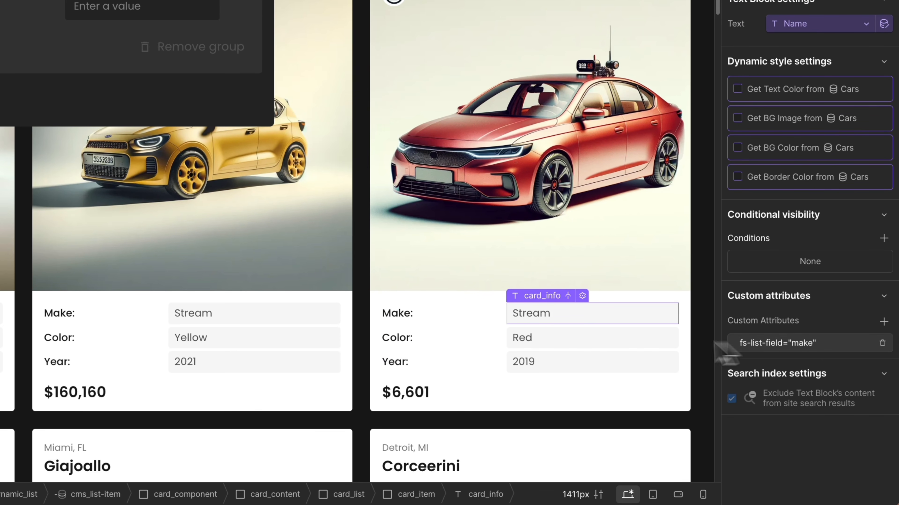
click(617, 352)
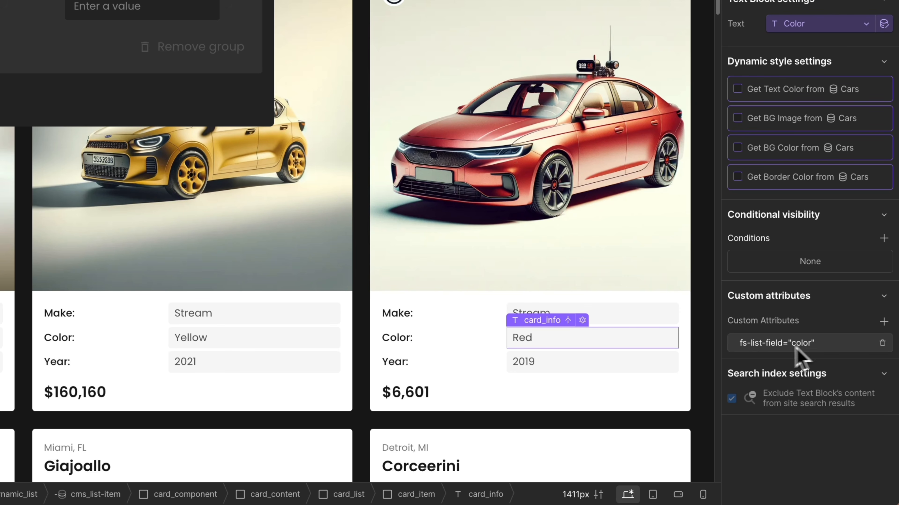
click(587, 367)
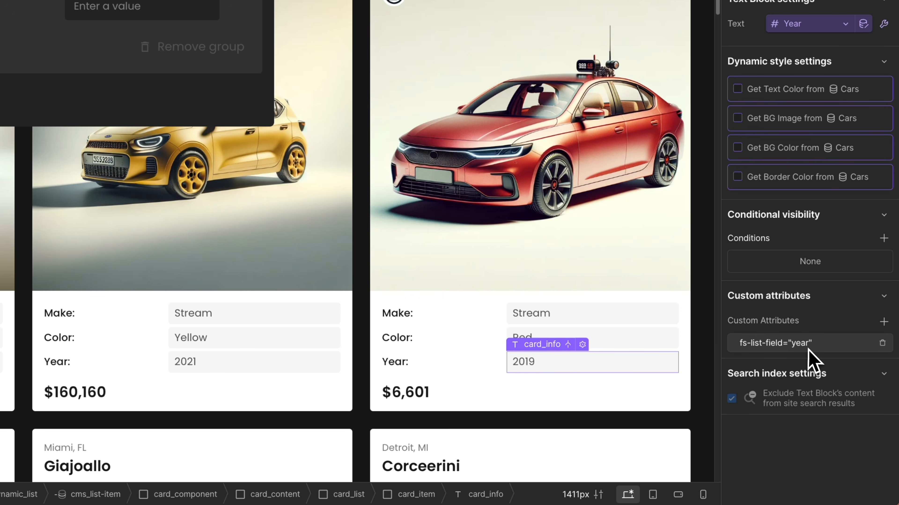
click(420, 397)
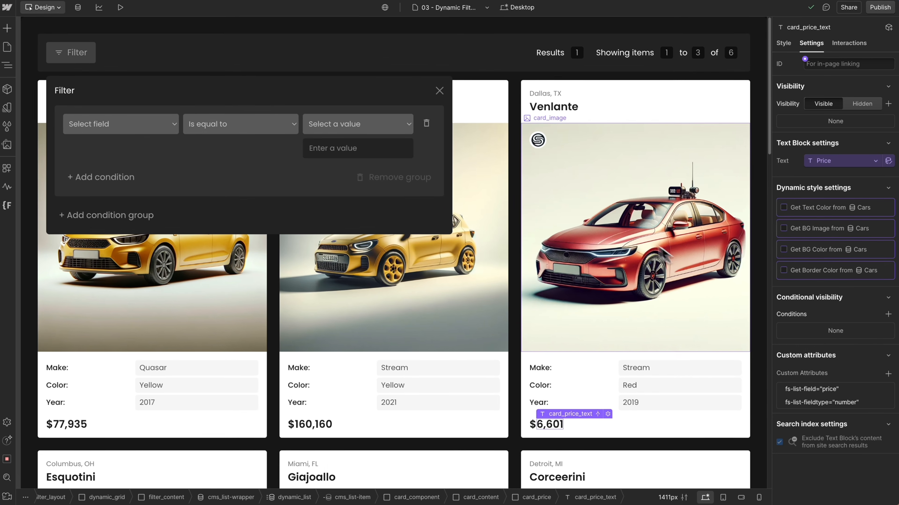
- Inspect the dynamic list, the filter form, and the field, operator and value selects of its condition row
click(517, 218)
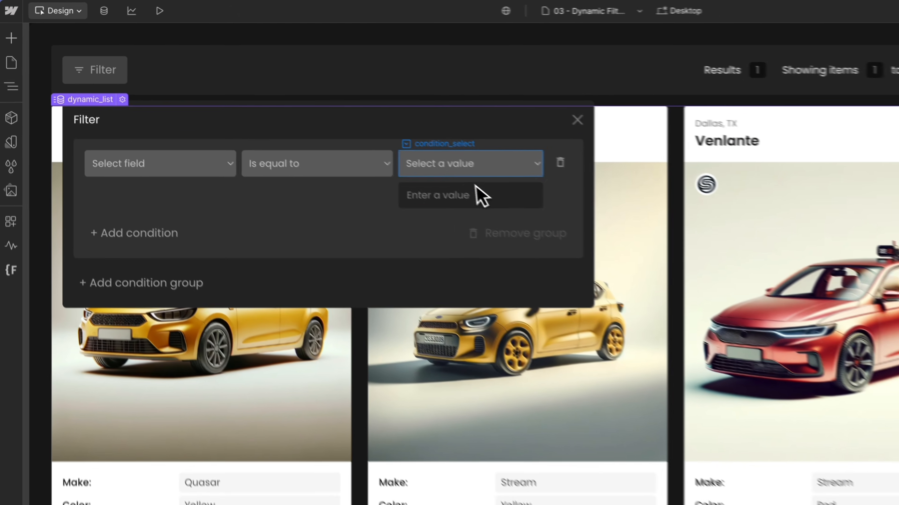
click(271, 101)
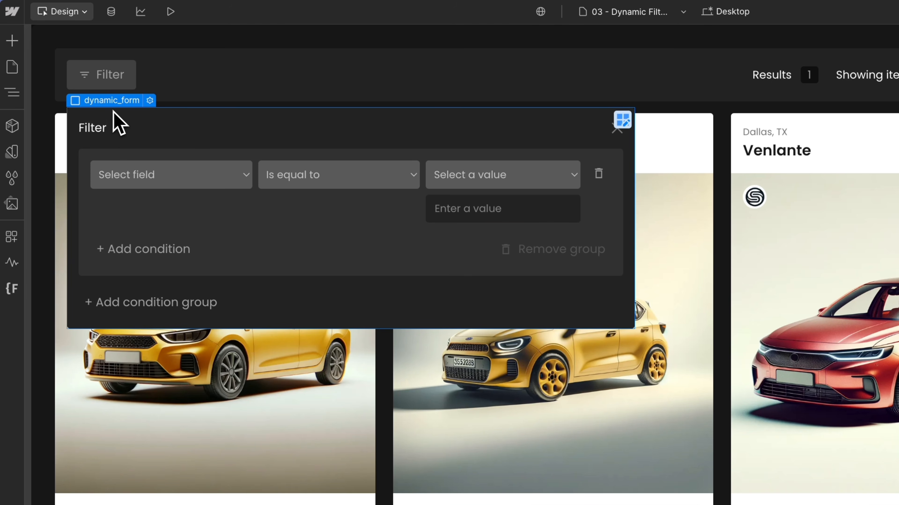
click(181, 190)
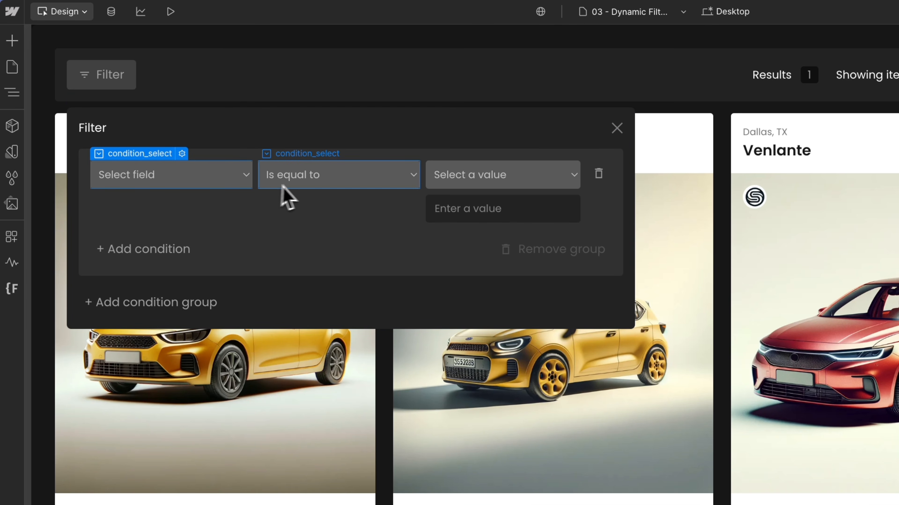
click(332, 184)
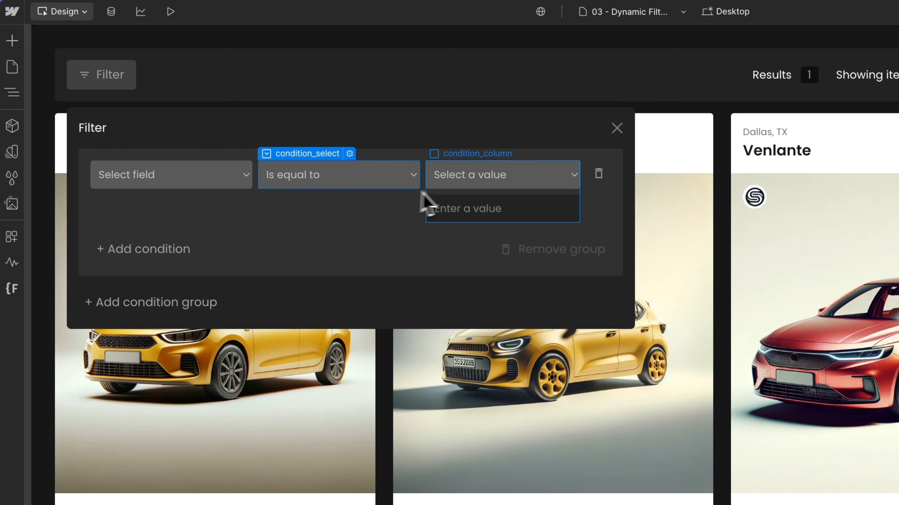
click(509, 186)
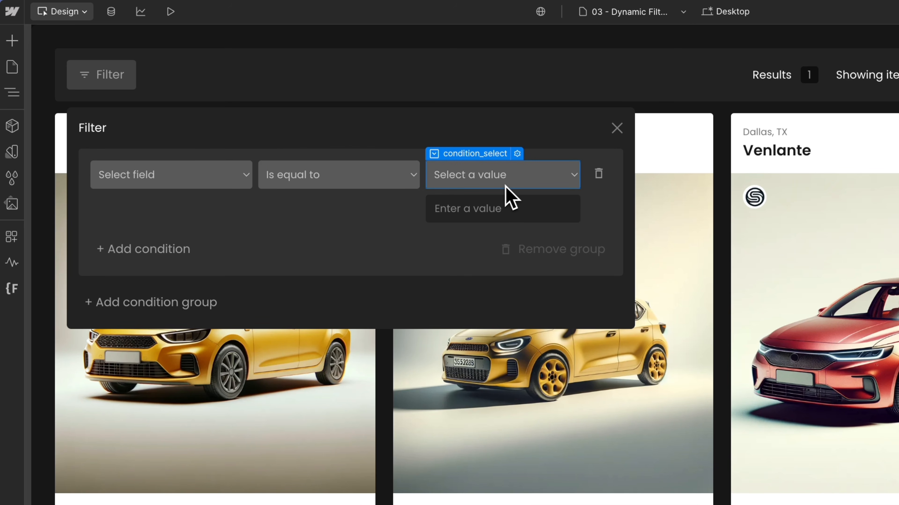
- Inspect the filter form's links for adding a condition, adding a condition group, removing a group and removing a condition
click(135, 260)
click(160, 300)
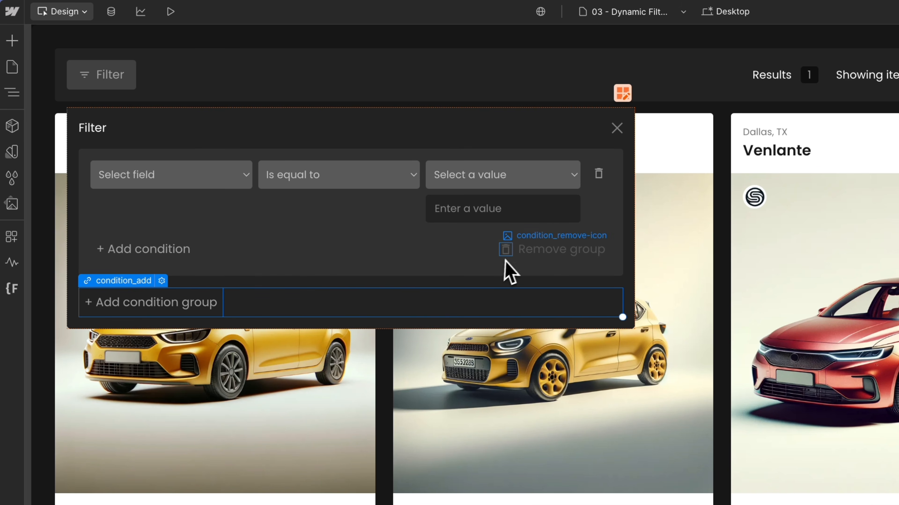
click(515, 261)
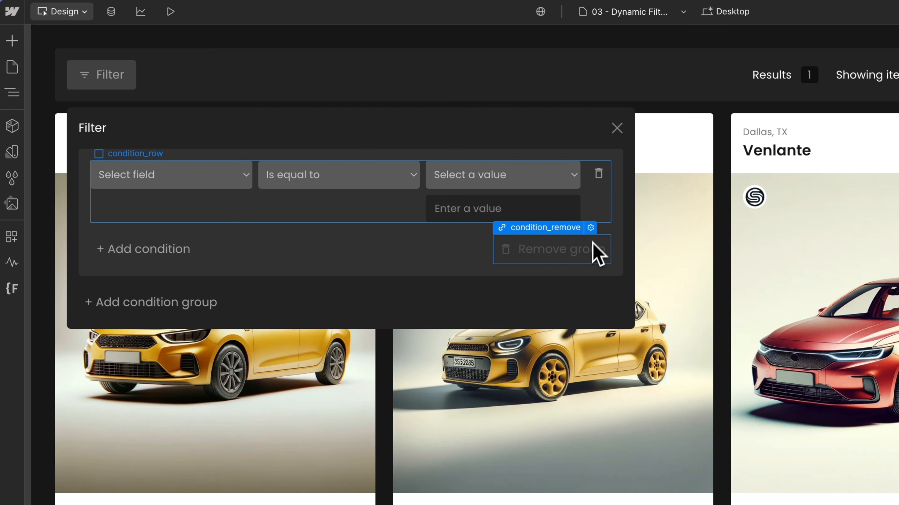
click(603, 185)
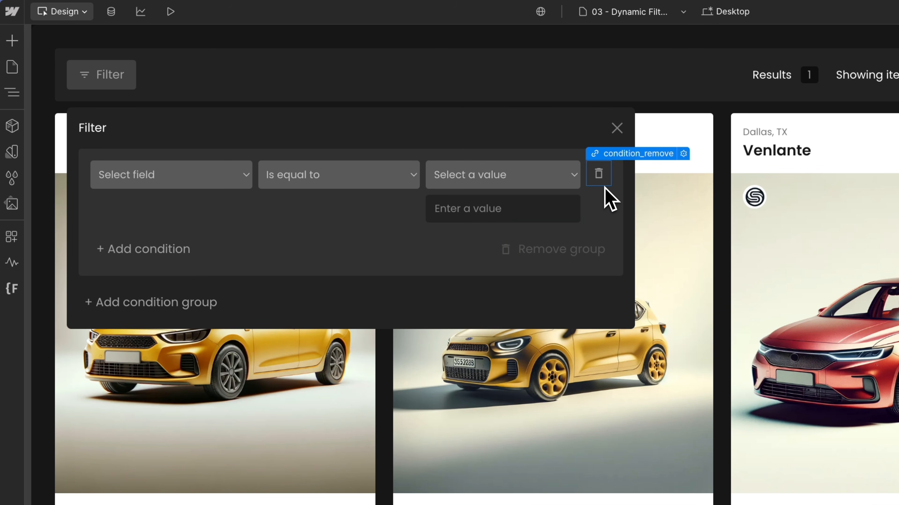
- Set the background color of the condition operator select to the Neutral 200 variable
click(373, 184)
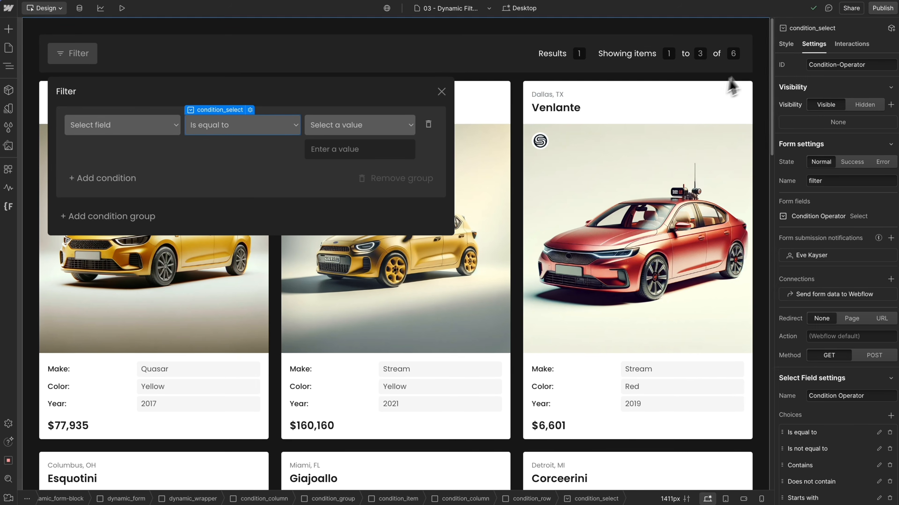
click(786, 43)
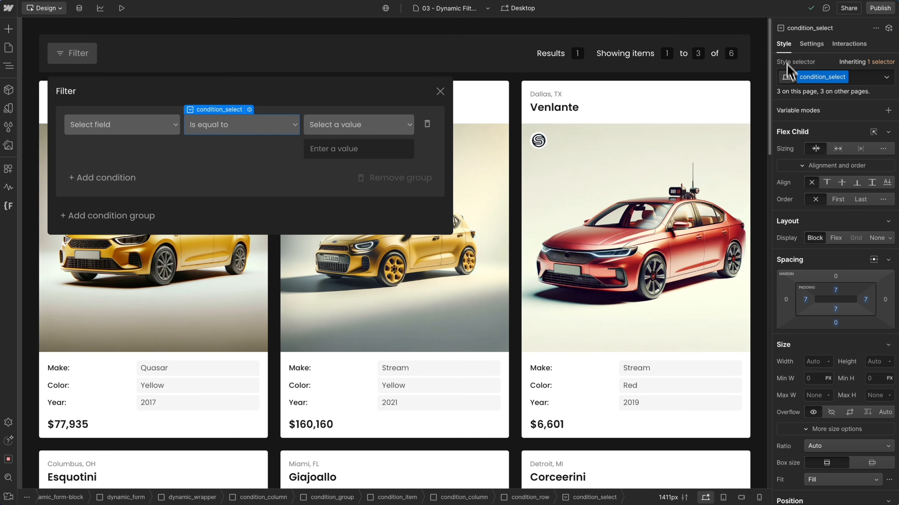
scroll(812, 236, down, 5)
scroll(813, 254, down, 8)
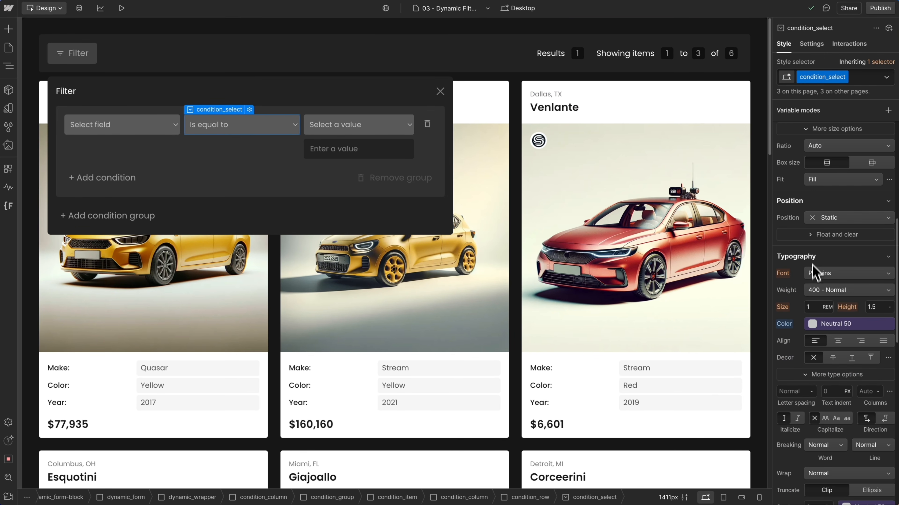
scroll(820, 316, down, 2)
click(828, 335)
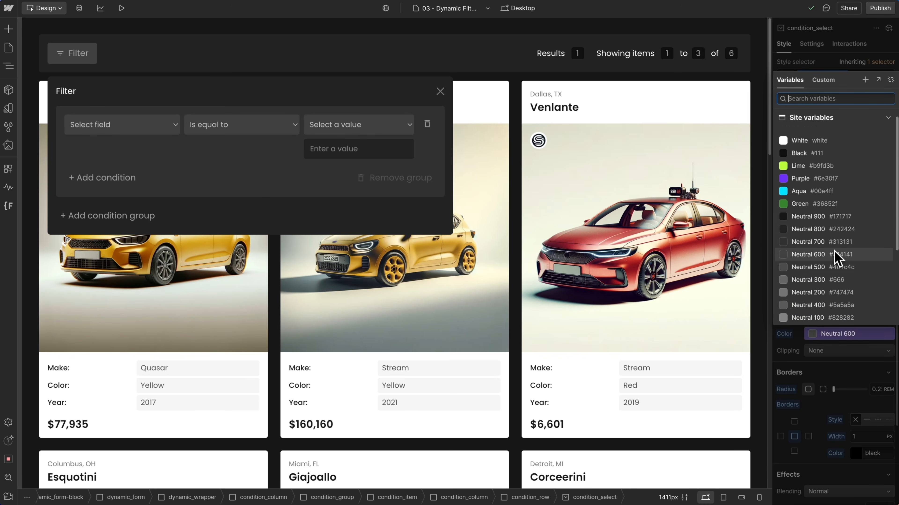
click(834, 294)
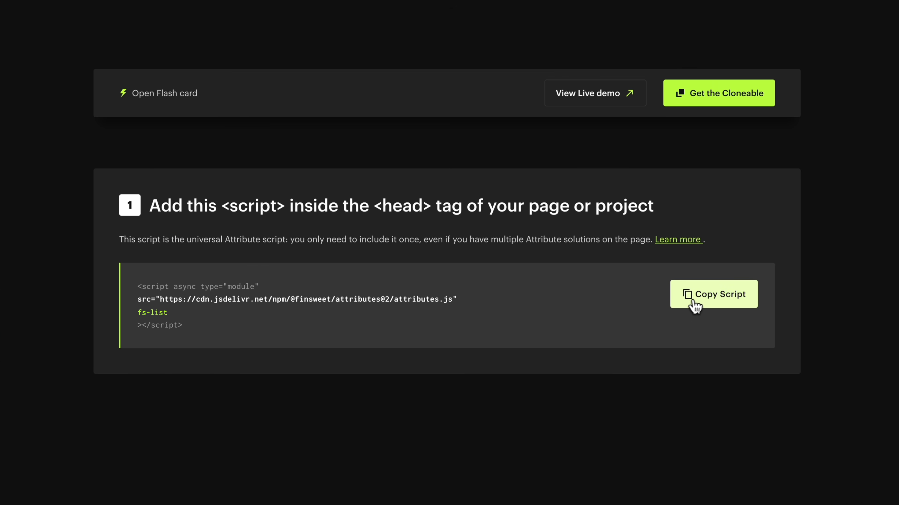
- Copy the Finsweet Attributes script from the documentation, paste it into the Home page's head code in Webflow, and save
click(694, 305)
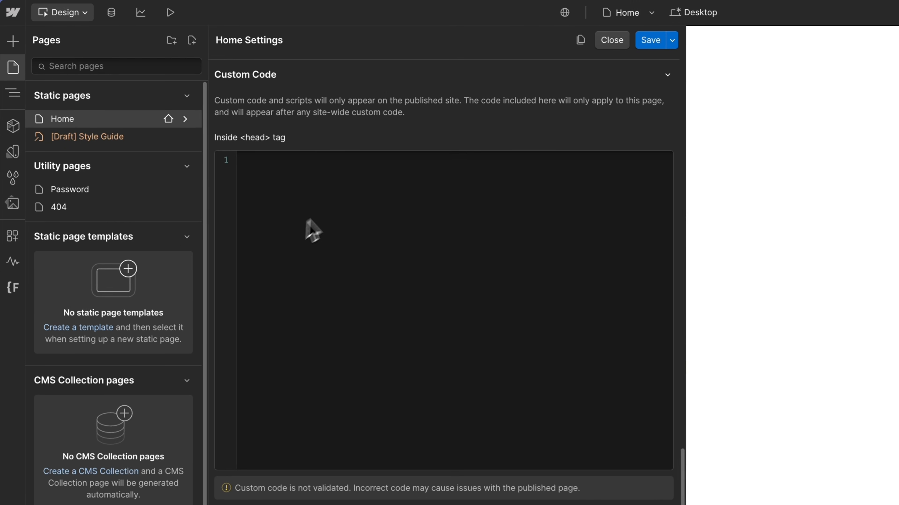
click(246, 147)
key(ctrl+v)
click(653, 40)
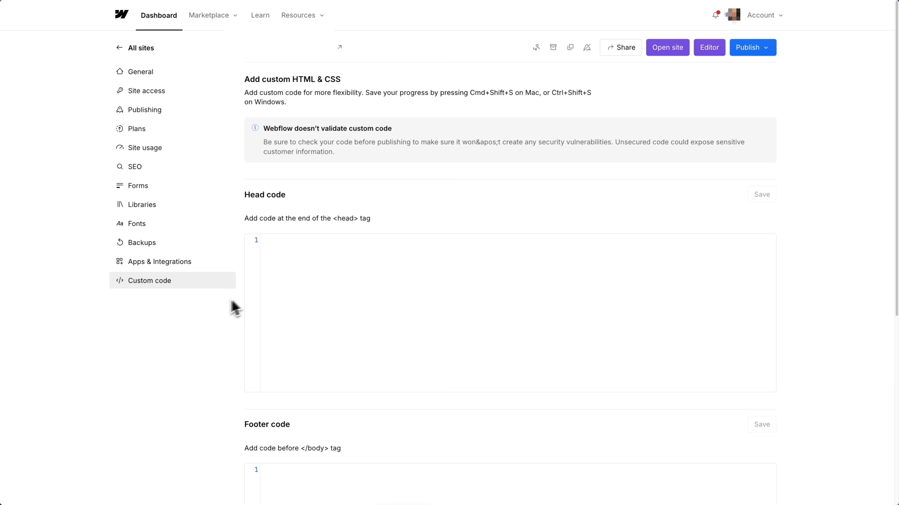
- Paste the Finsweet Attributes script into the site-wide head code in the site settings and save it
click(311, 276)
key(ctrl+v)
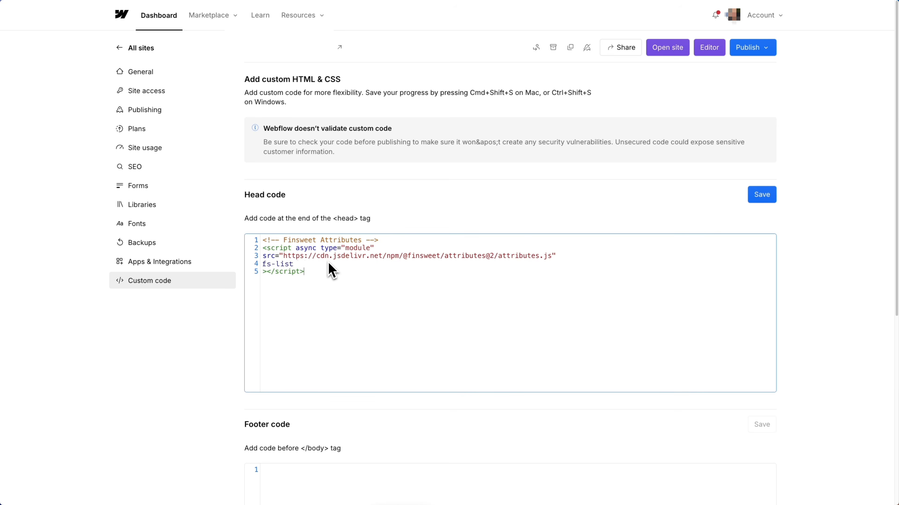
click(762, 199)
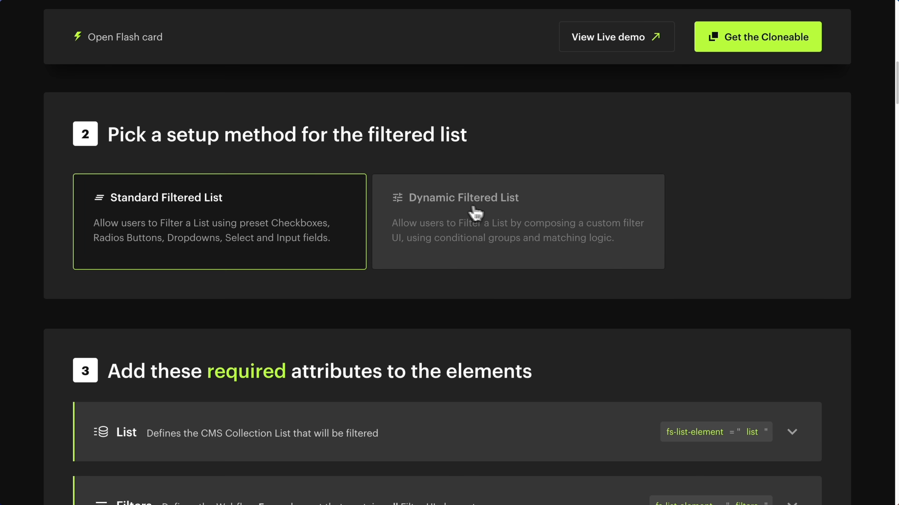
- Choose the Dynamic Filtered List setup method in the documentation and expand the instructions for the required List attribute
click(400, 216)
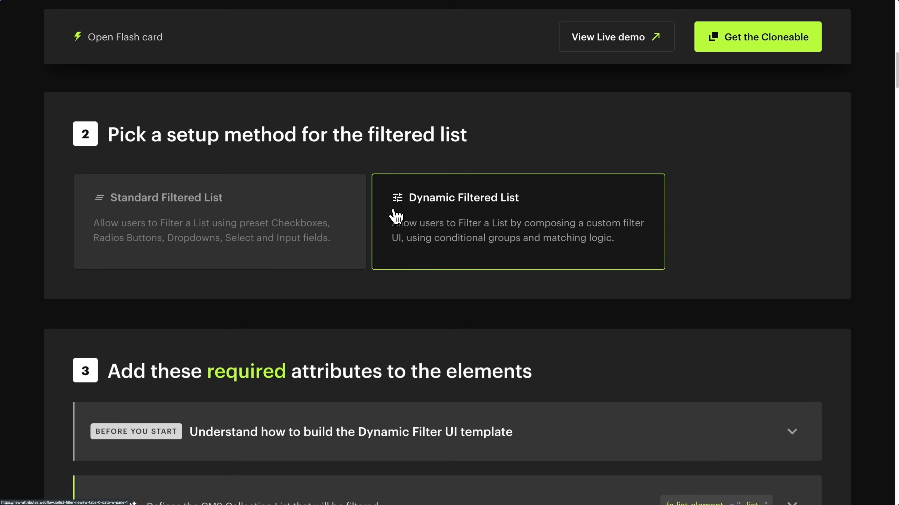
scroll(370, 301, down, 6)
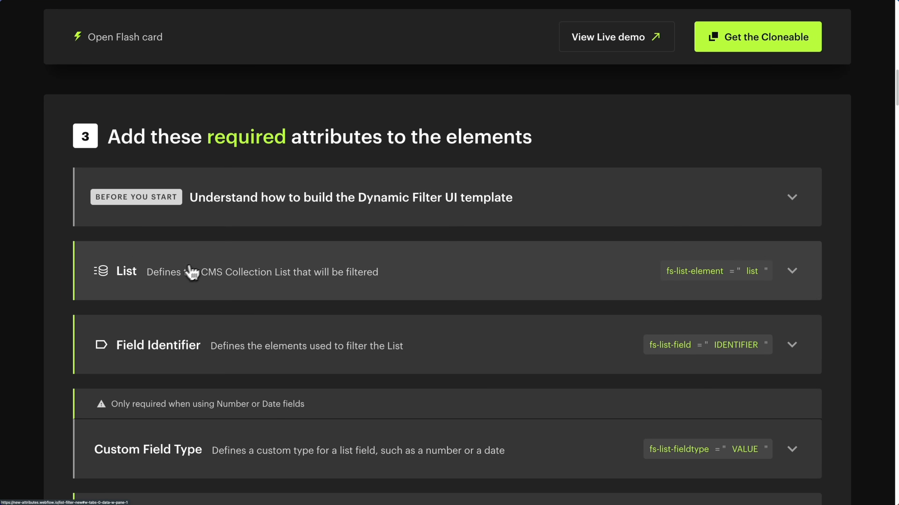
click(282, 284)
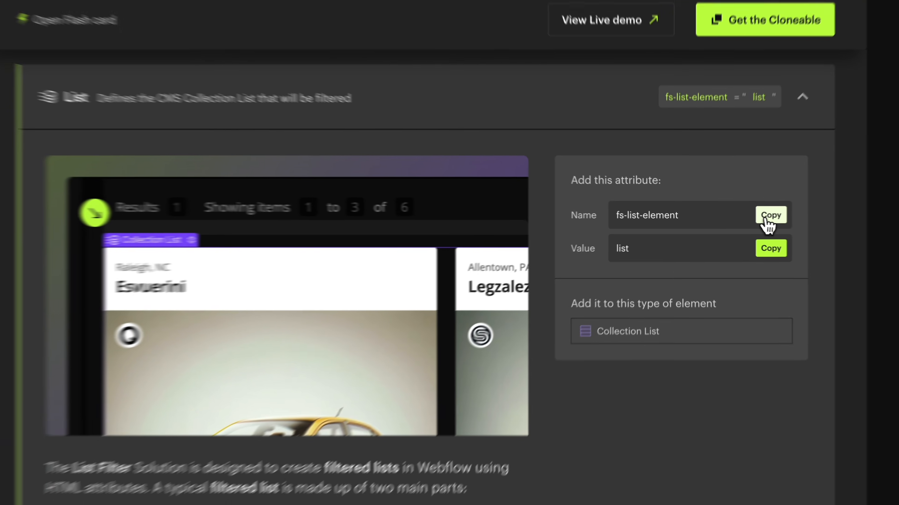
- Copy the List attribute from the documentation and add it in Webflow to the cms_list Collection List as fs-list-element="list"
click(764, 216)
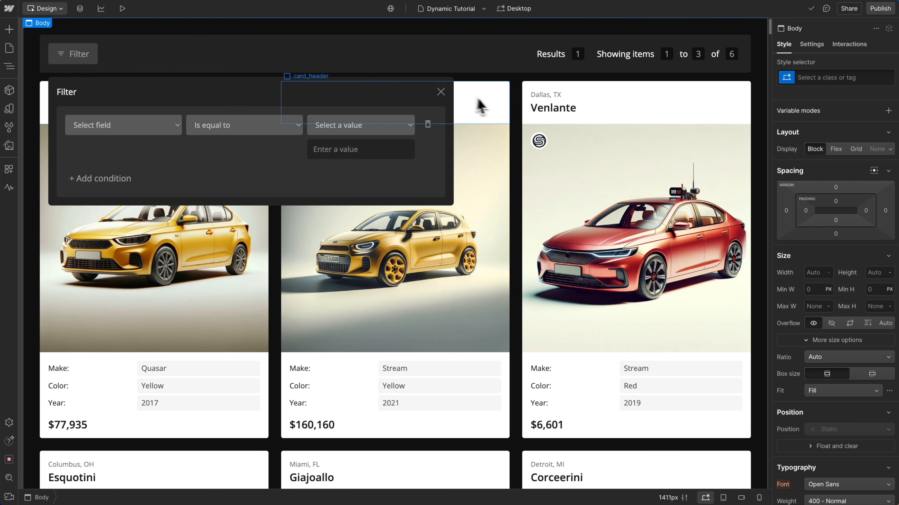
click(517, 112)
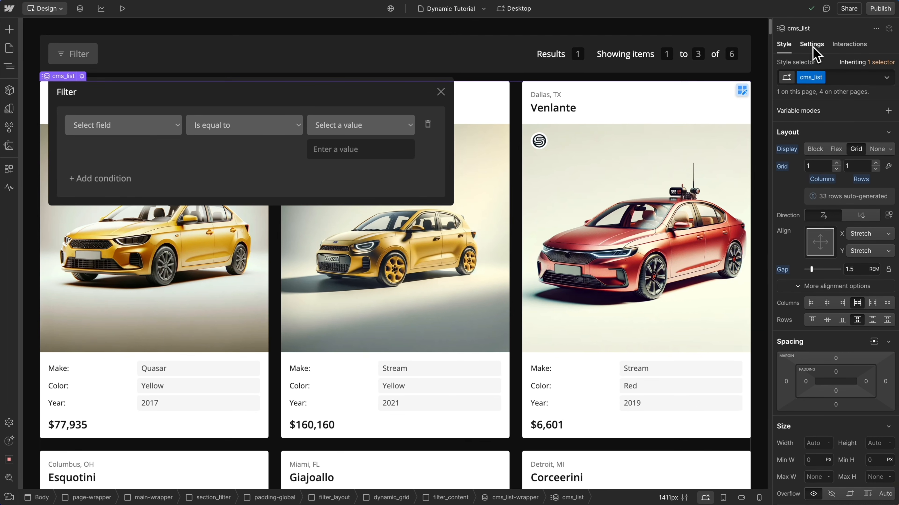
click(845, 47)
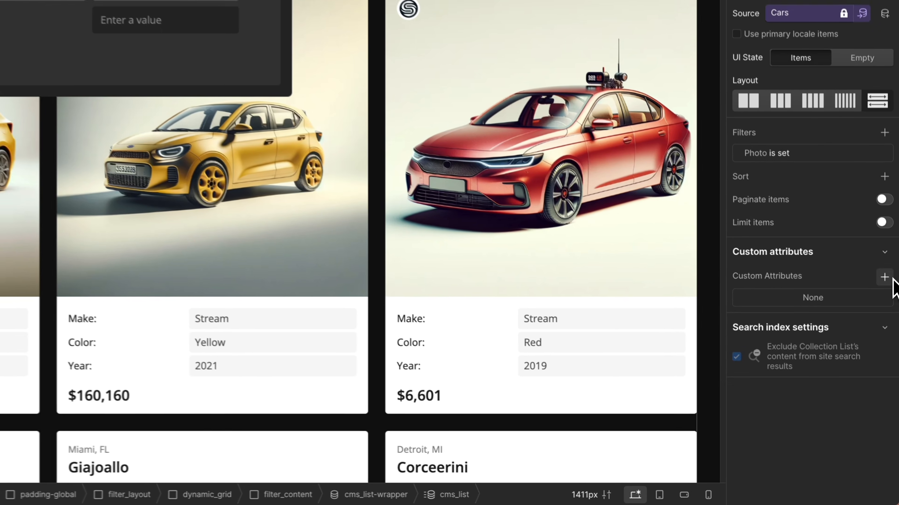
click(888, 337)
key(ctrl+v)
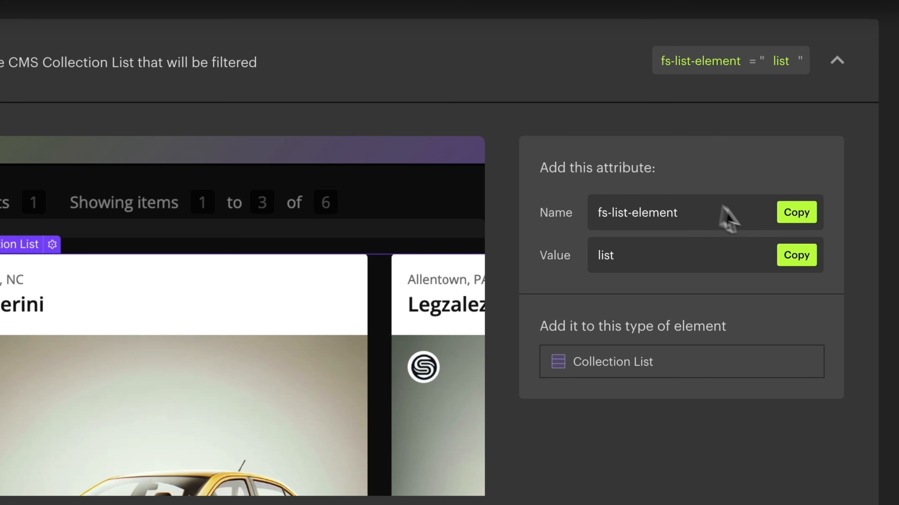
click(813, 260)
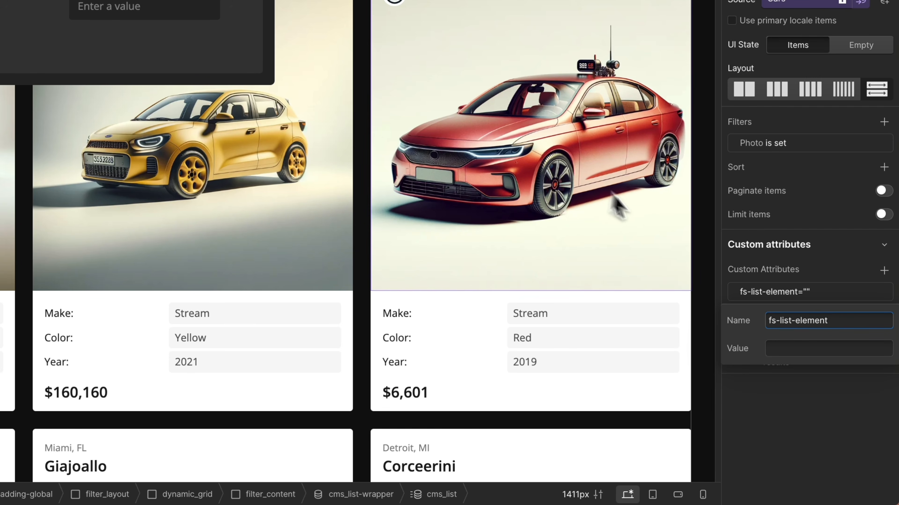
click(813, 348)
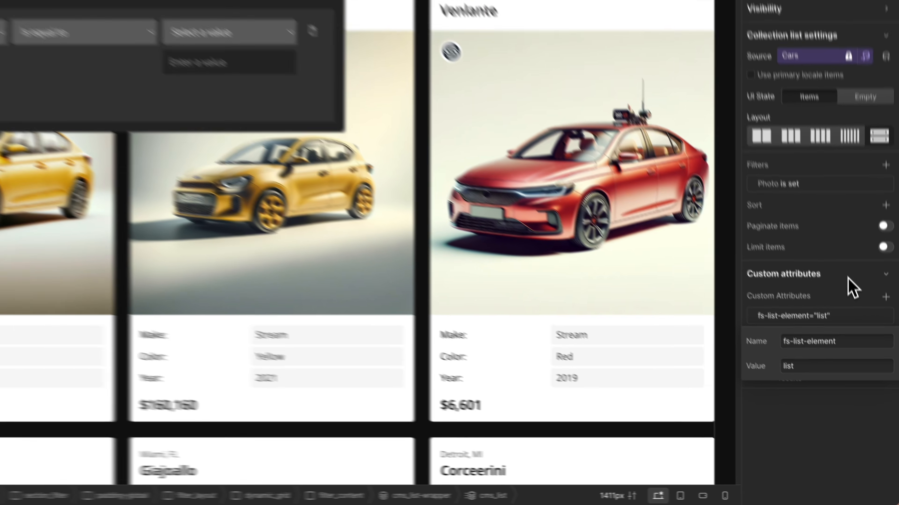
key(Return)
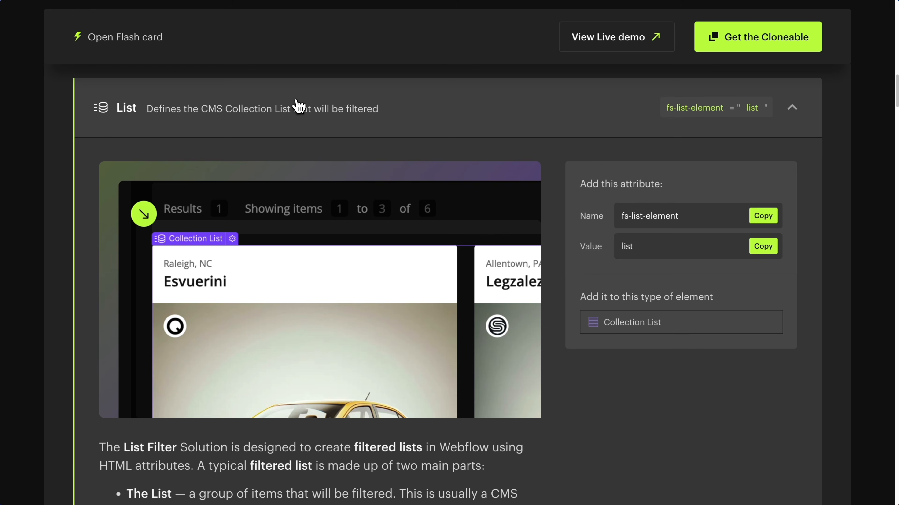
- Review the Field Identifier instructions in the documentation, then add the custom attribute fs-list-field="name" to the card_name text in Webflow
click(297, 105)
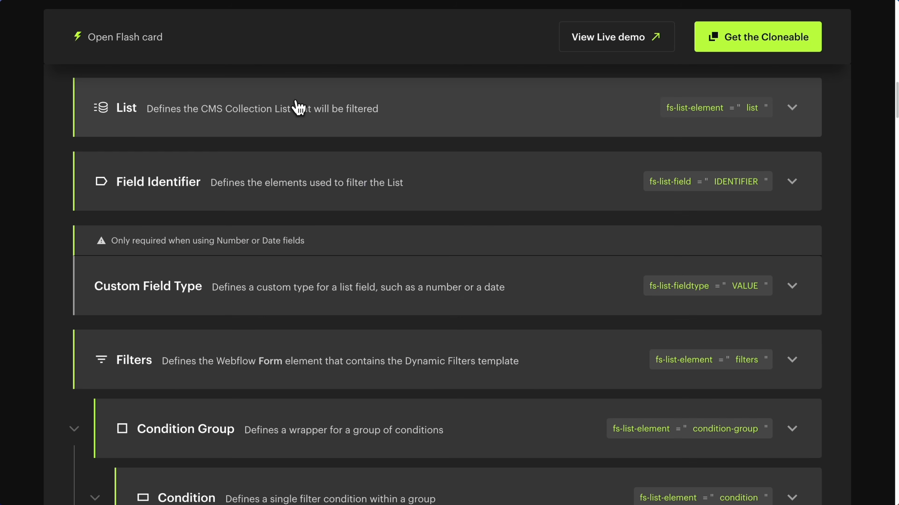
click(134, 183)
scroll(331, 225, down, 2)
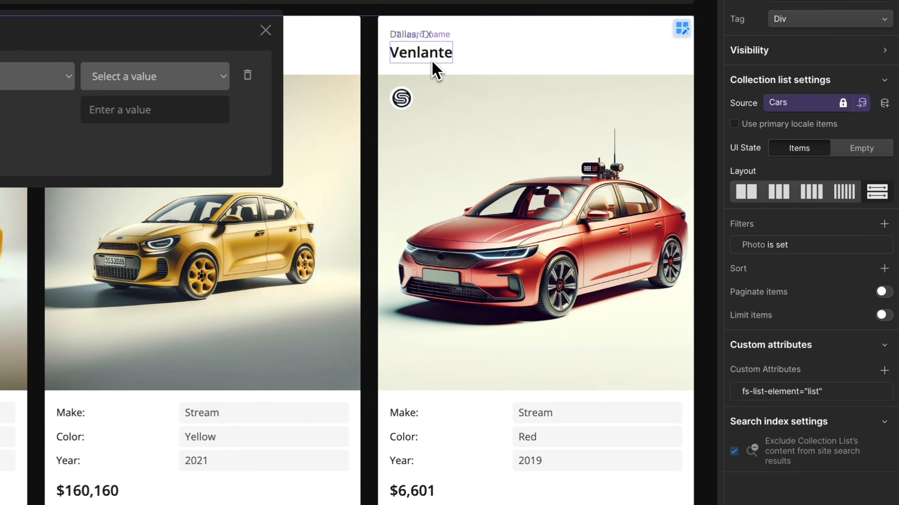
click(425, 53)
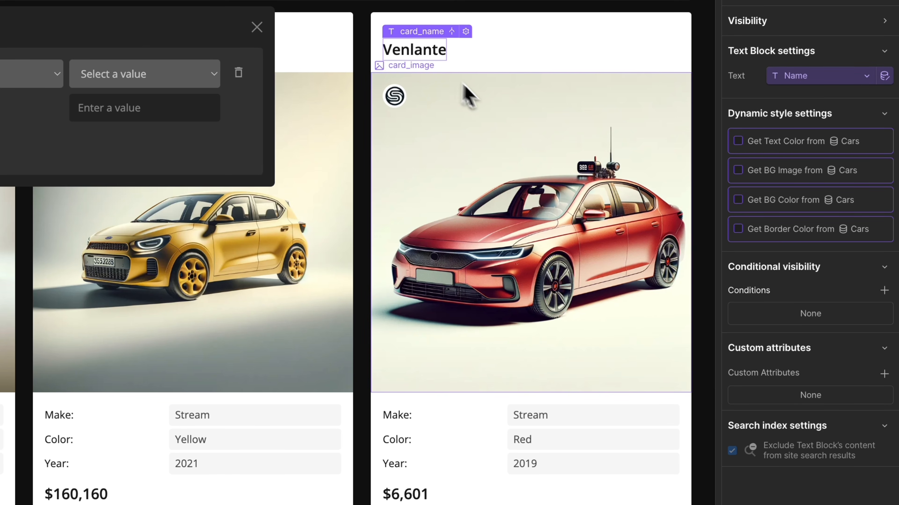
click(885, 374)
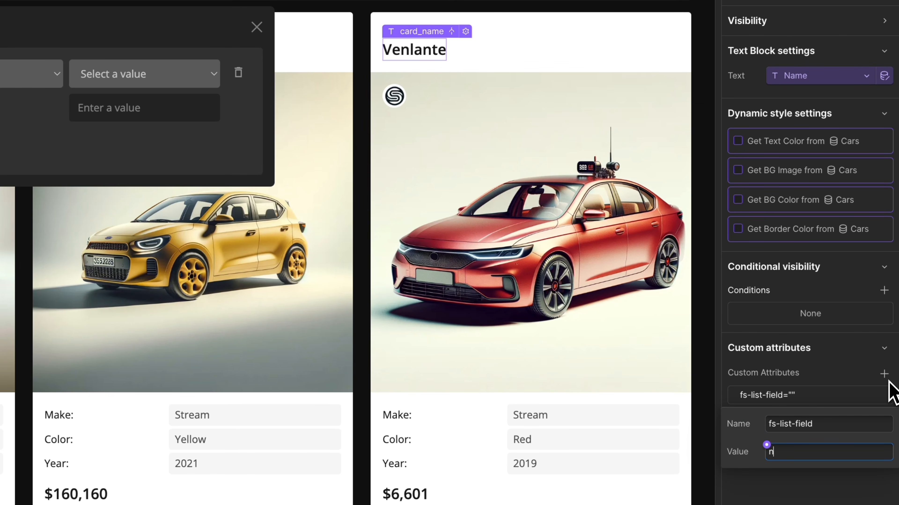
key(Return)
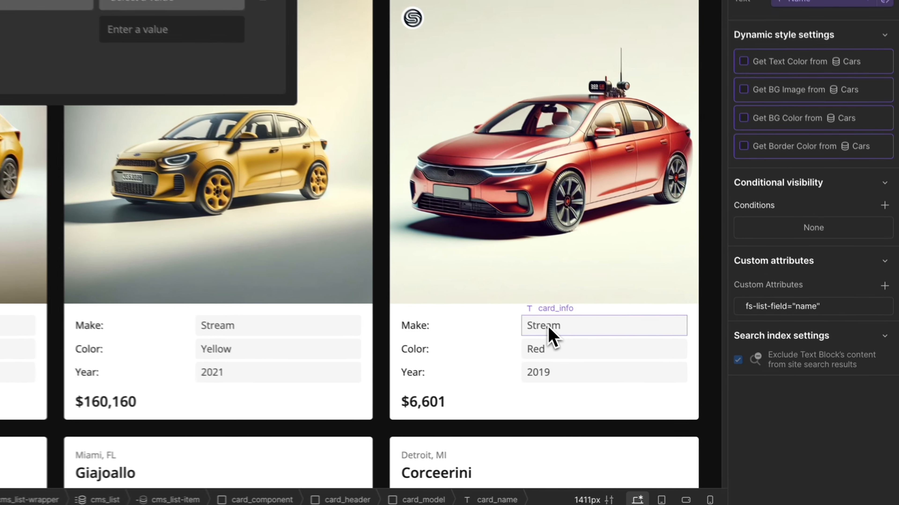
- Add the custom attribute fs-list-field="make" to the Make value text in the car card
click(673, 372)
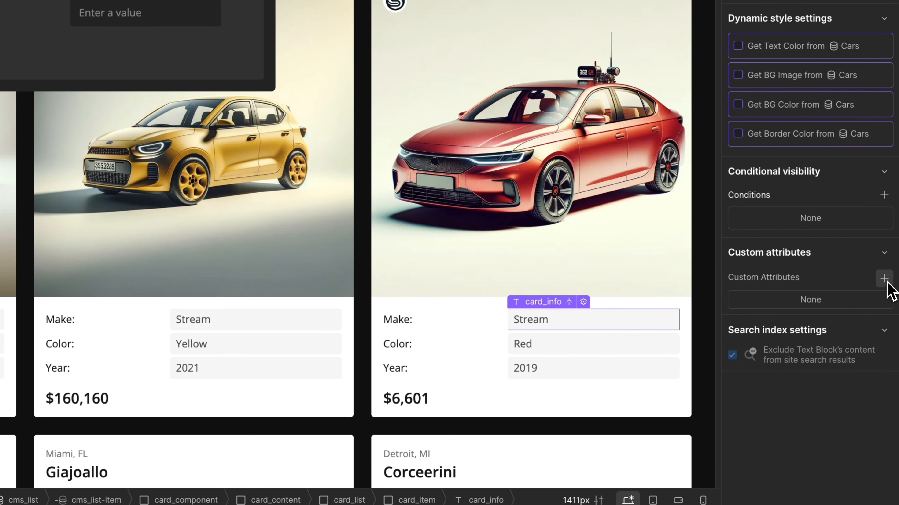
click(884, 278)
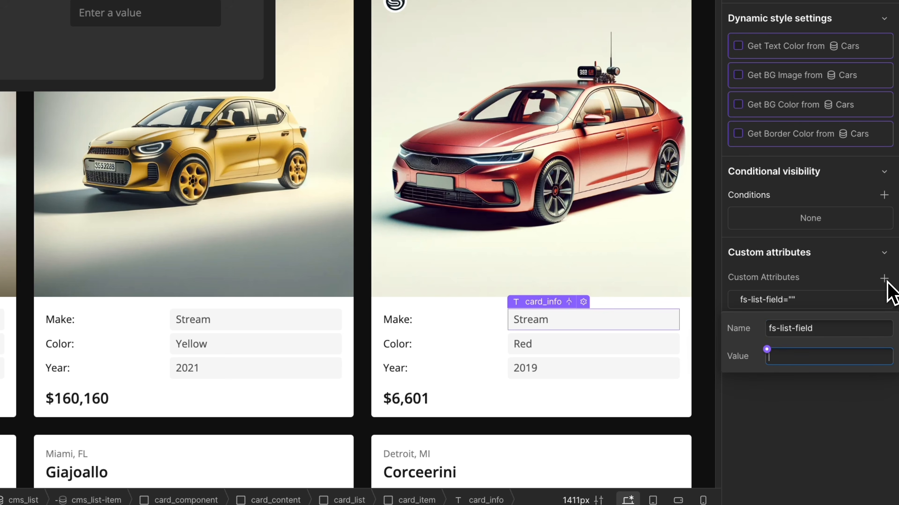
click(847, 270)
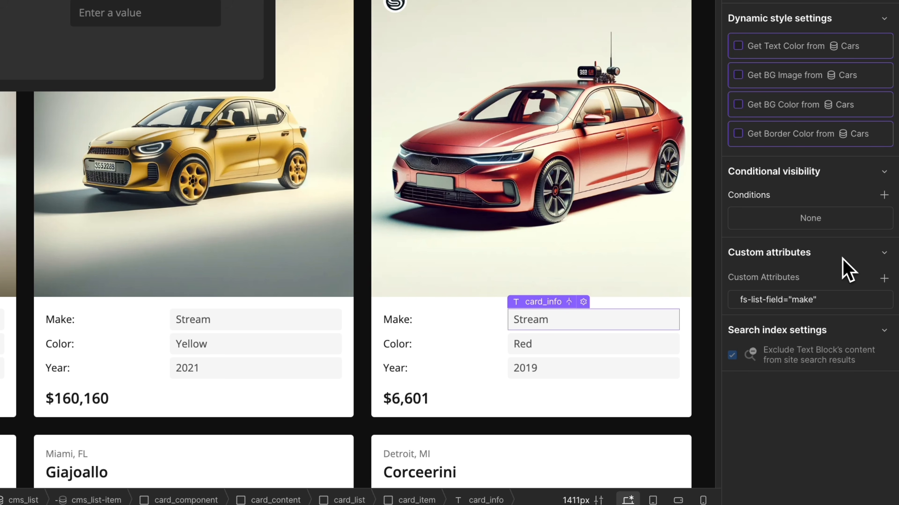
- Add the custom attribute fs-list-field="color" to the Color value text in the car card
click(553, 348)
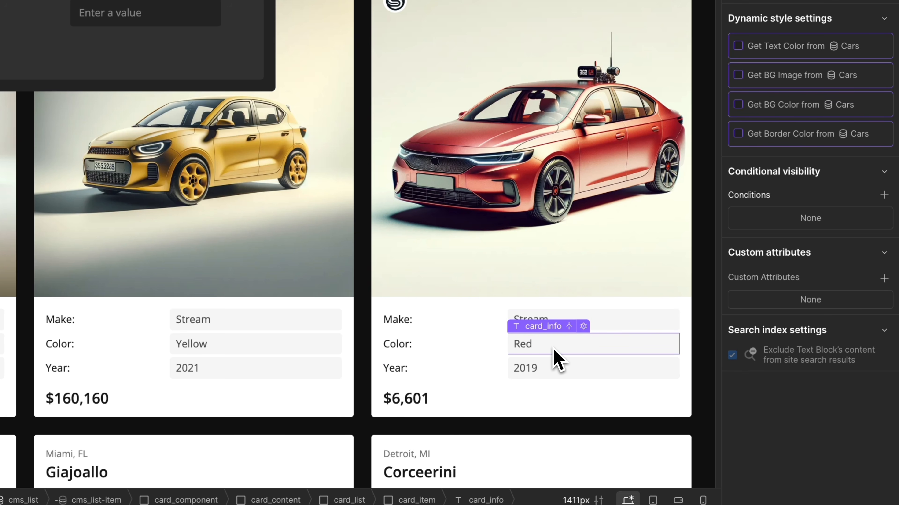
click(883, 278)
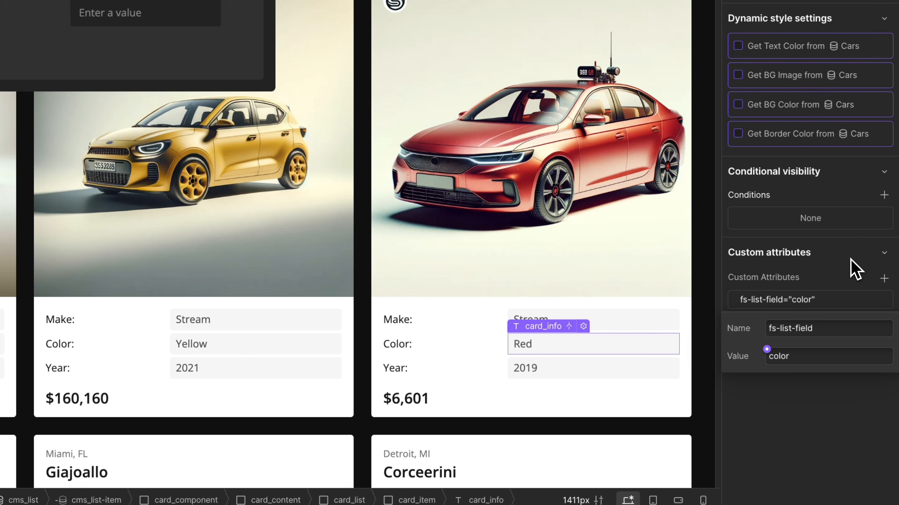
key(Return)
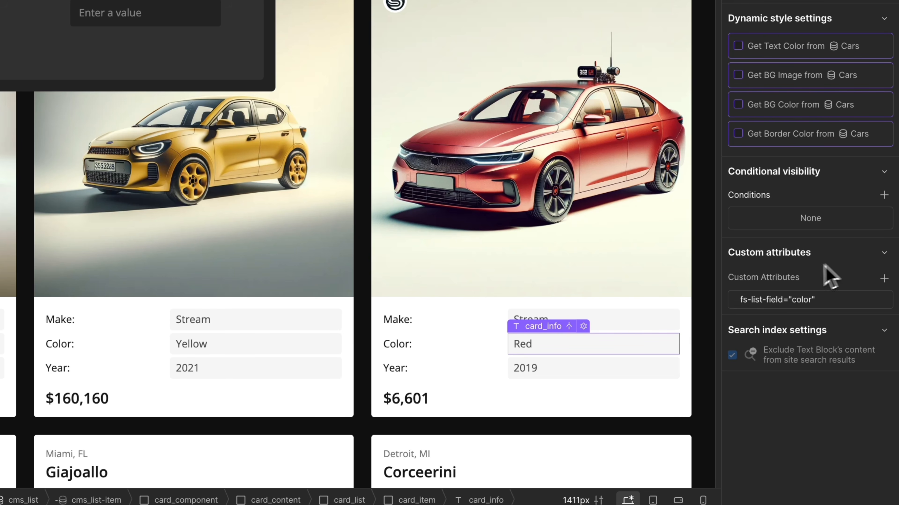
- Add the custom attribute fs-list-field="year" to the Year value text in the car card
click(556, 373)
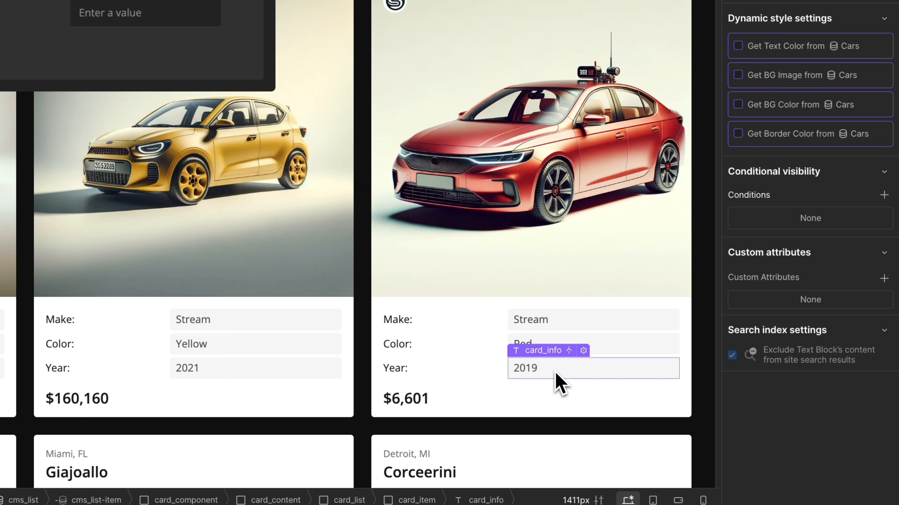
click(884, 279)
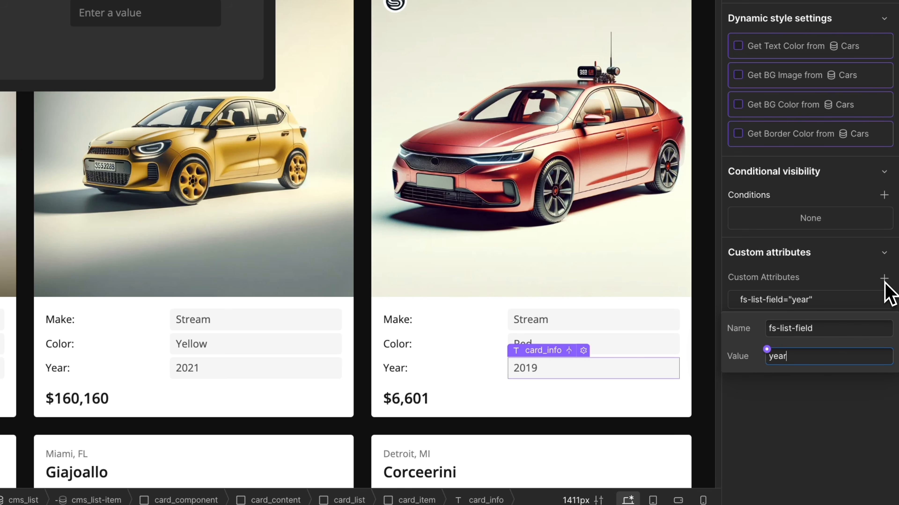
key(Return)
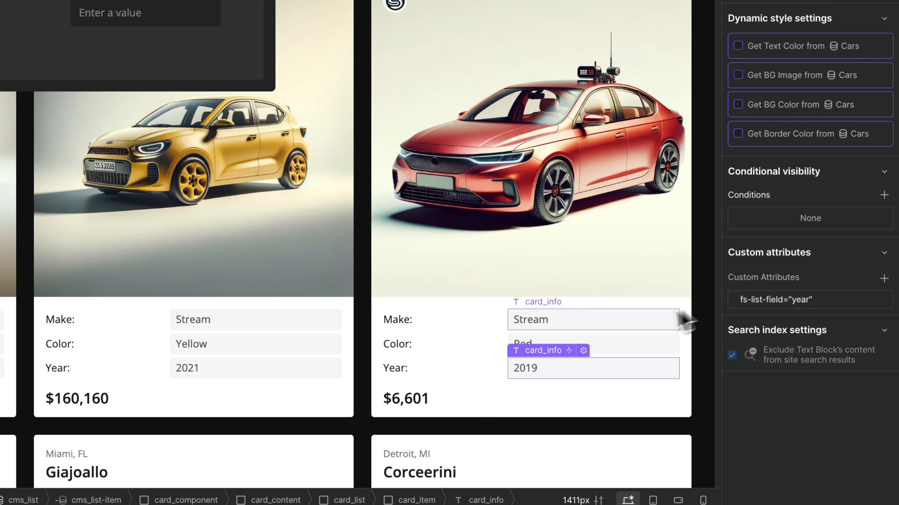
- Add the custom attribute fs-list-field="price" to the card_price_text element in the car card
click(419, 394)
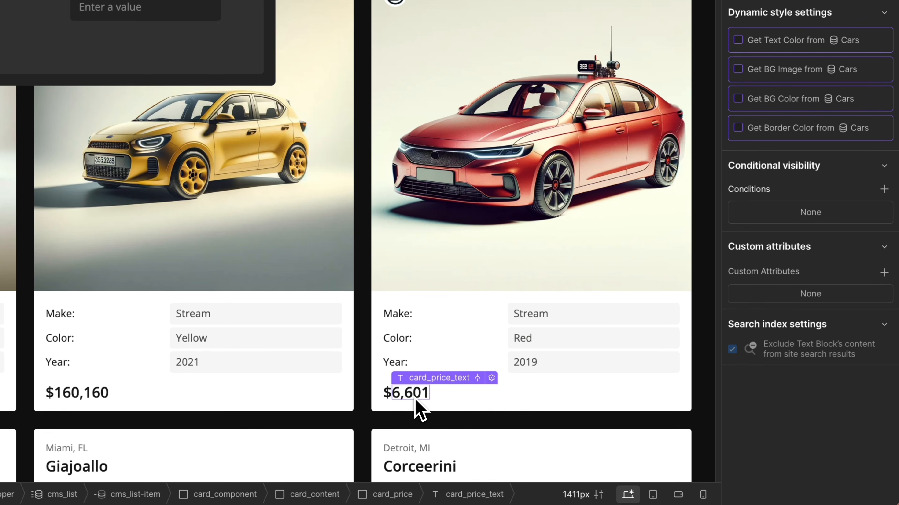
click(884, 277)
text(fs-list-field)
key(Tab)
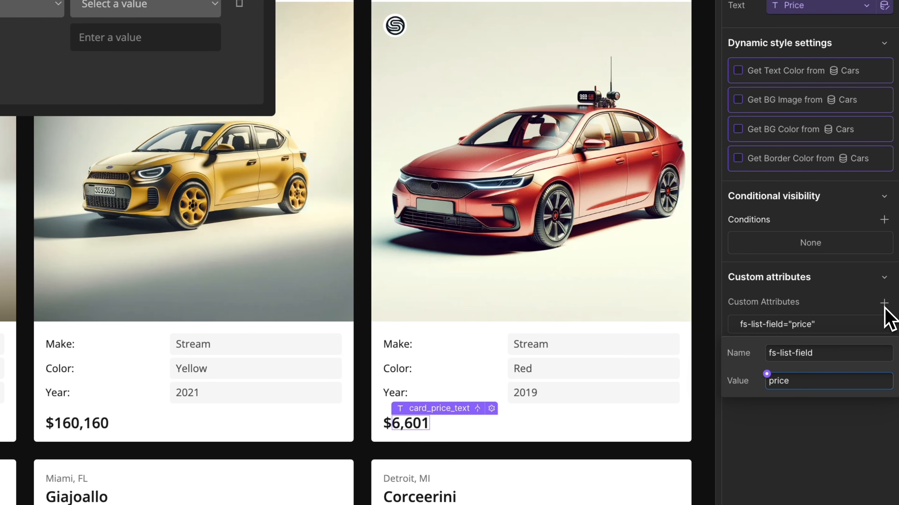
key(Return)
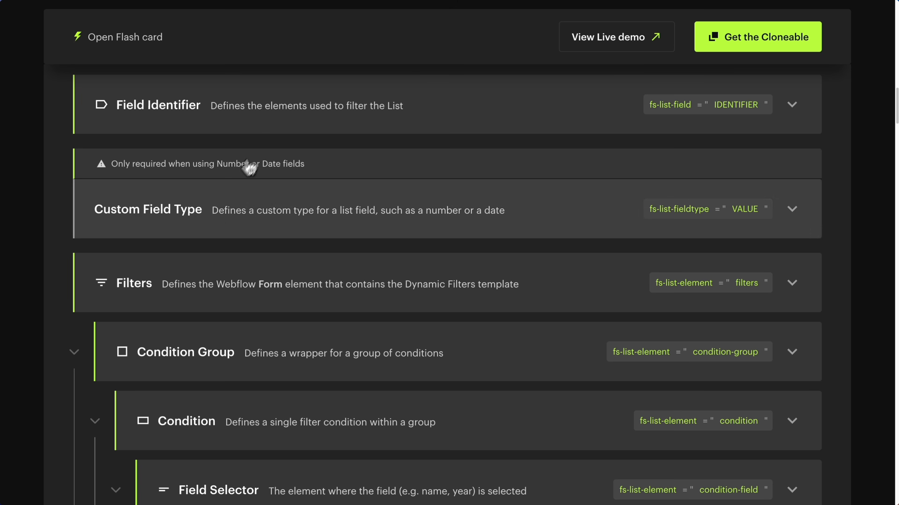
- Copy the number Custom Field Type attribute from the documentation and add it to the card_price_text element in Webflow as fs-list-fieldtype="number"
click(186, 218)
scroll(304, 336, down, 2)
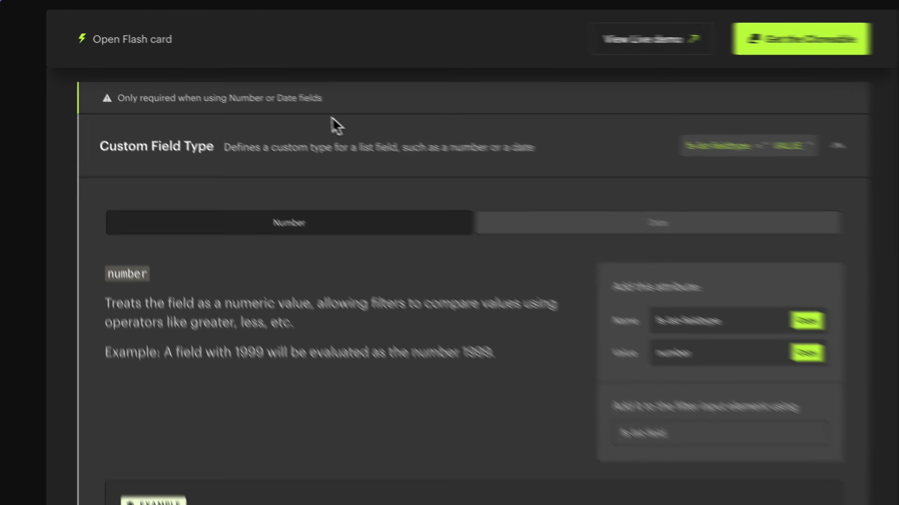
drag(305, 94, 133, 94)
drag(193, 135, 157, 136)
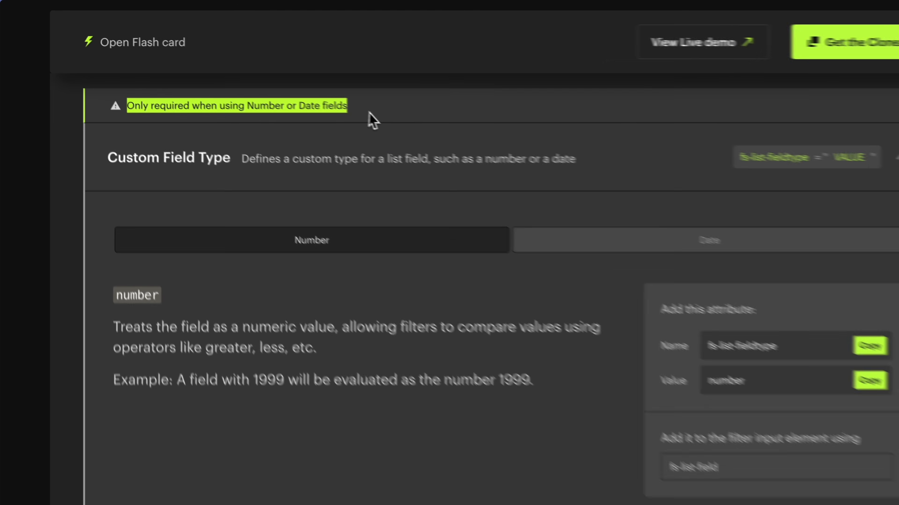
click(454, 139)
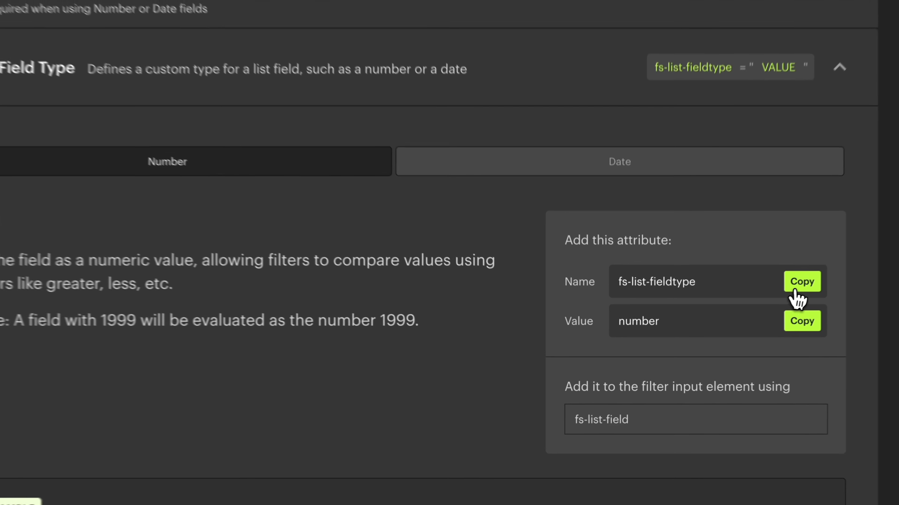
click(794, 289)
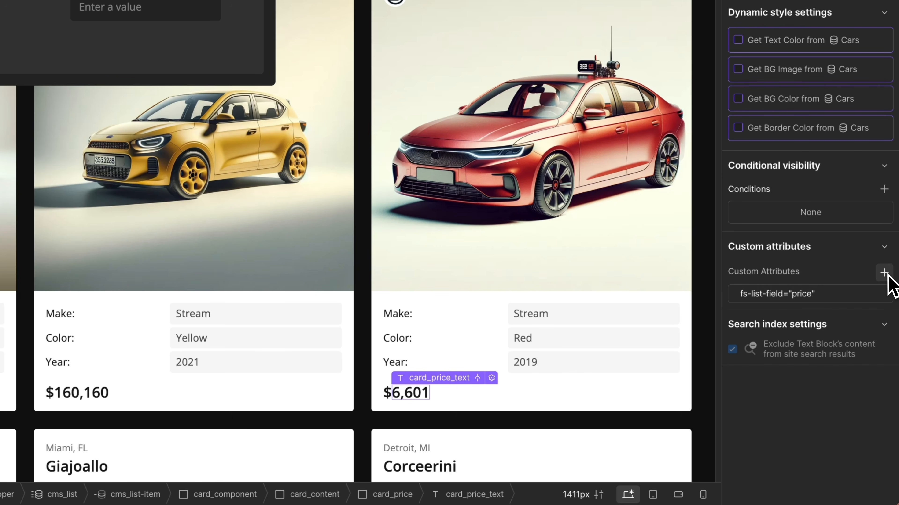
click(883, 272)
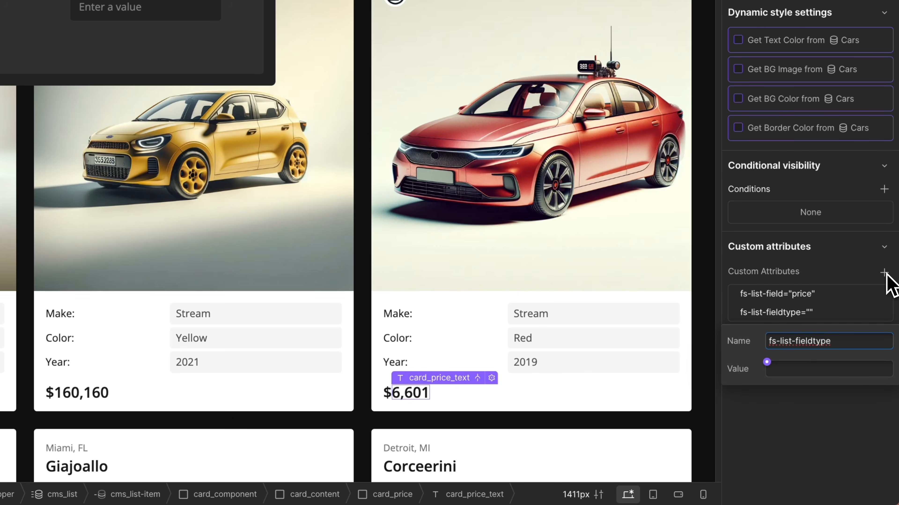
click(283, 1)
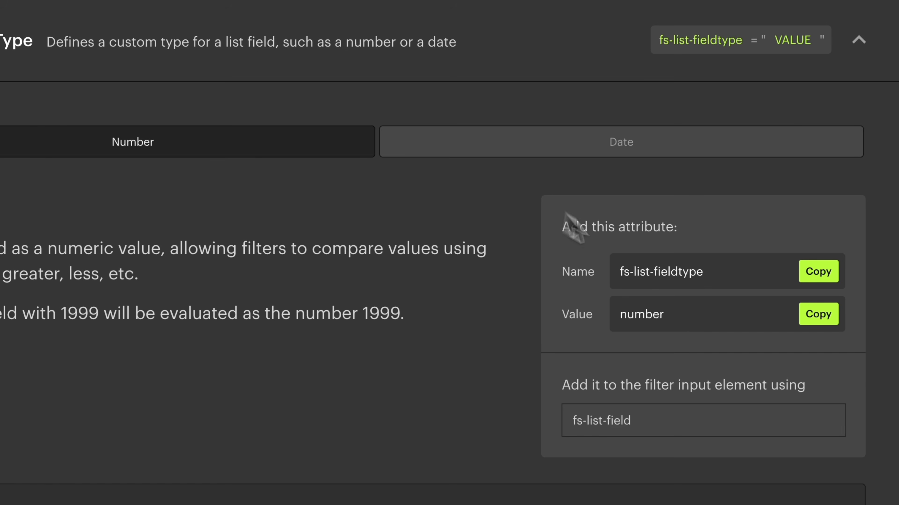
click(812, 319)
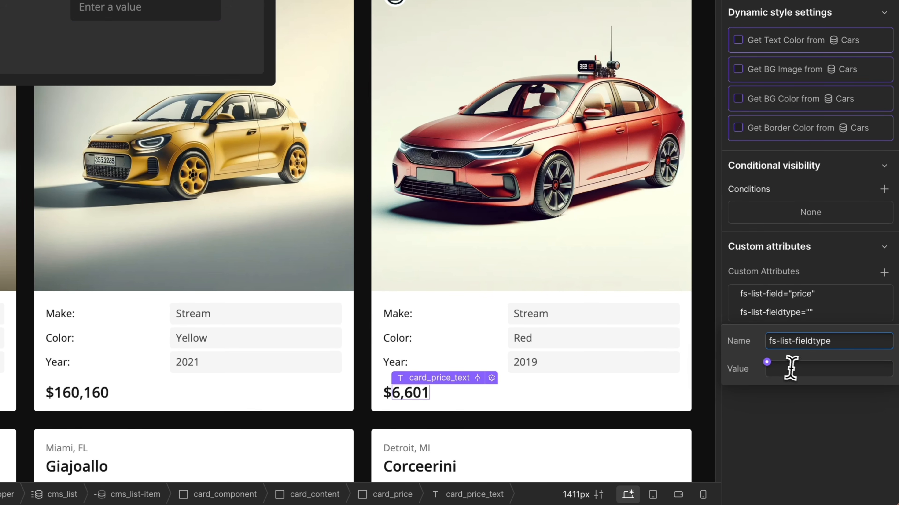
click(848, 252)
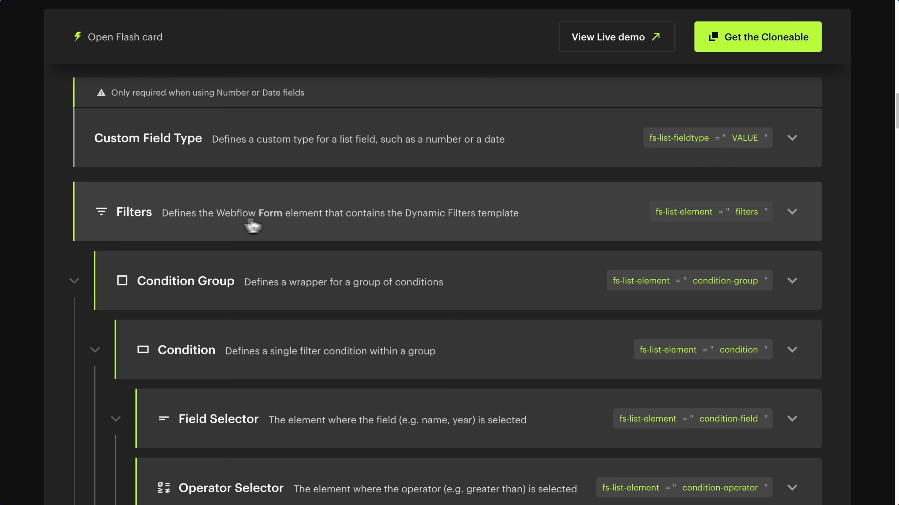
- Copy the Filters attribute from the documentation and add it to the dynamic_form element in Webflow as fs-list-element="filters"
click(282, 226)
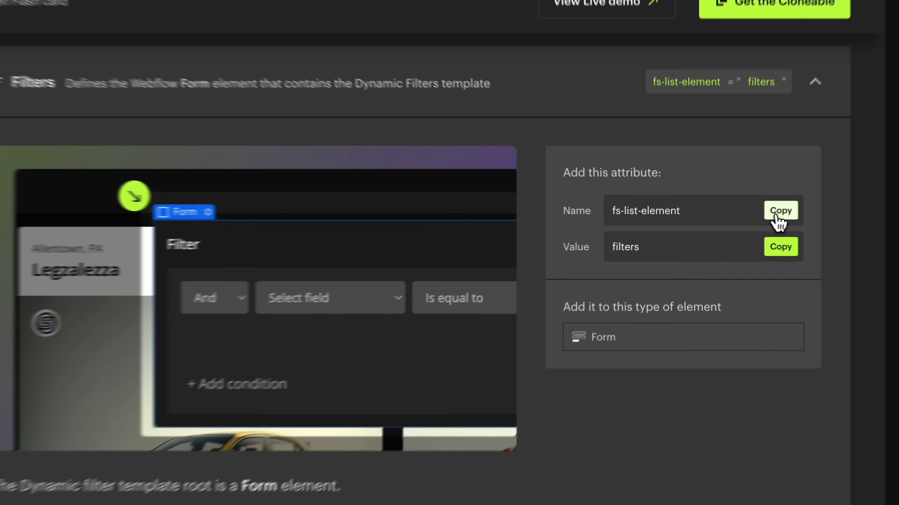
click(763, 213)
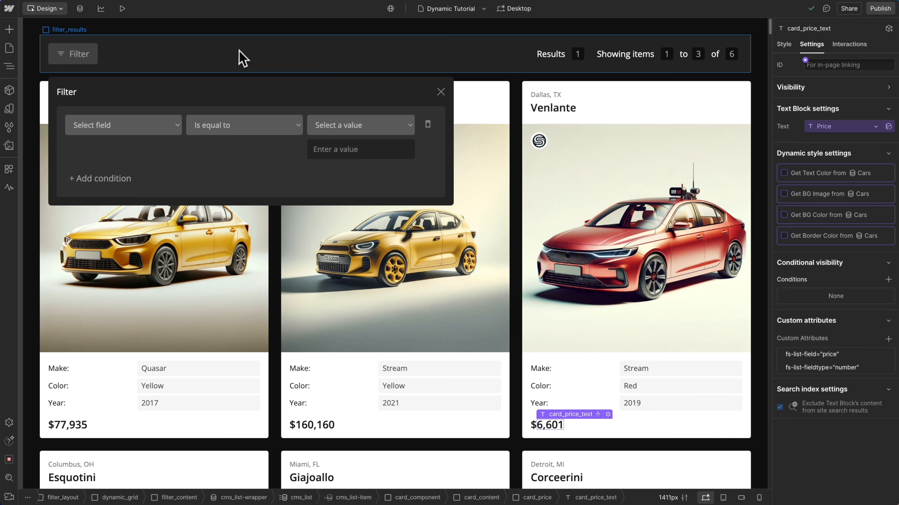
click(190, 90)
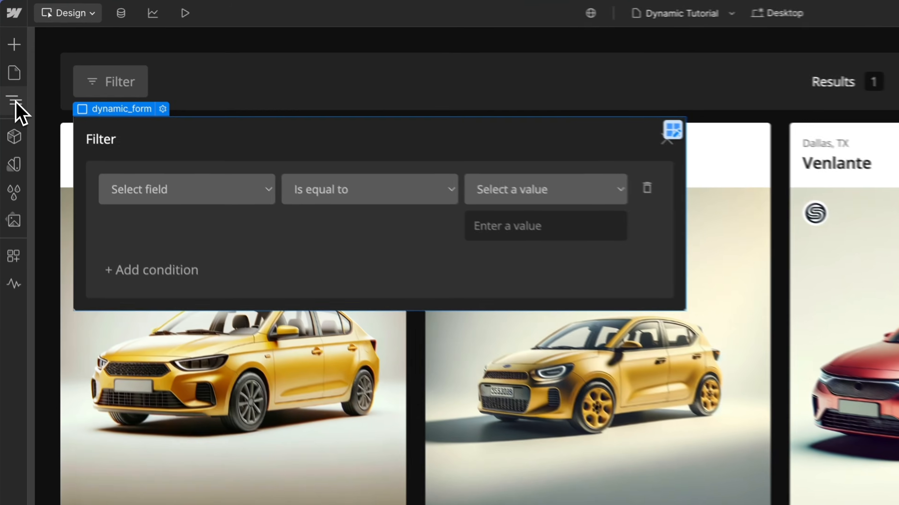
click(10, 65)
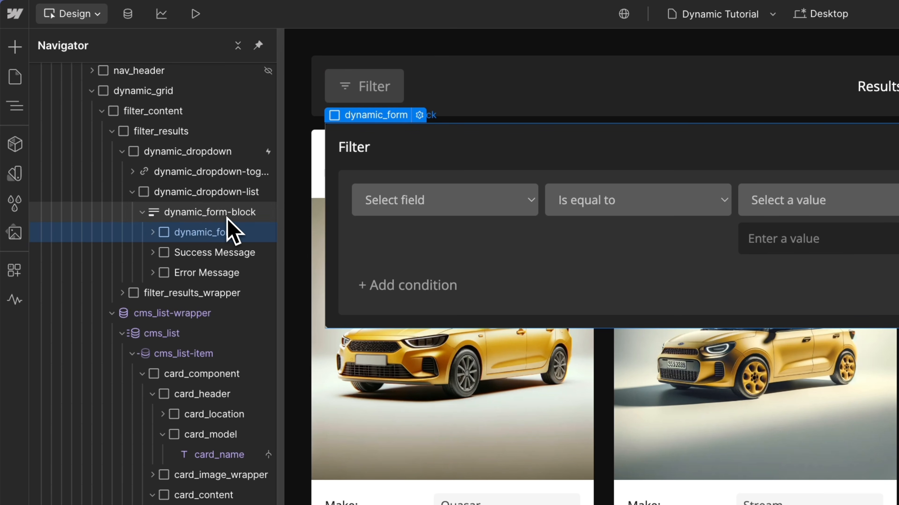
click(15, 108)
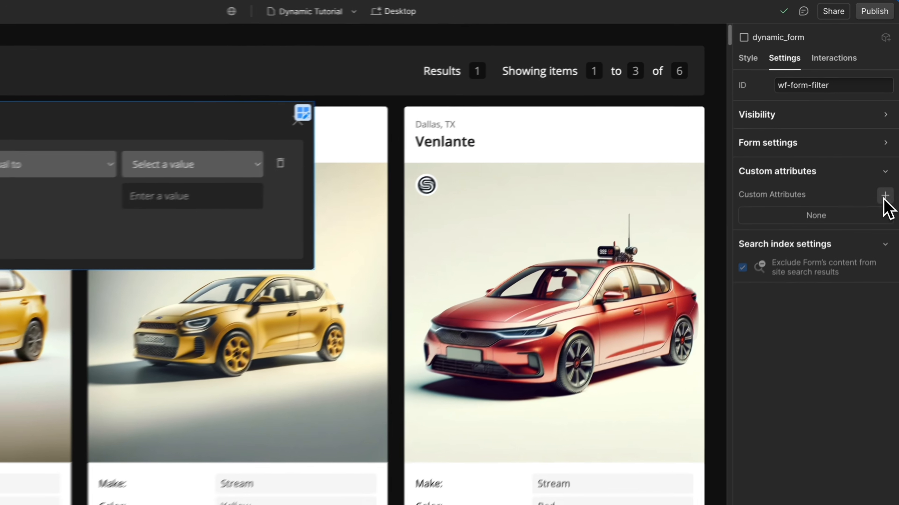
click(888, 149)
key(ctrl+v)
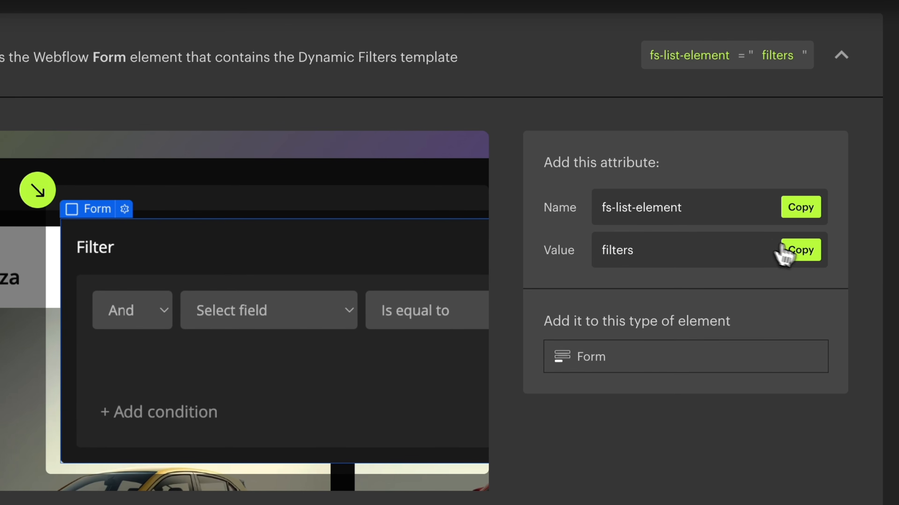
click(798, 252)
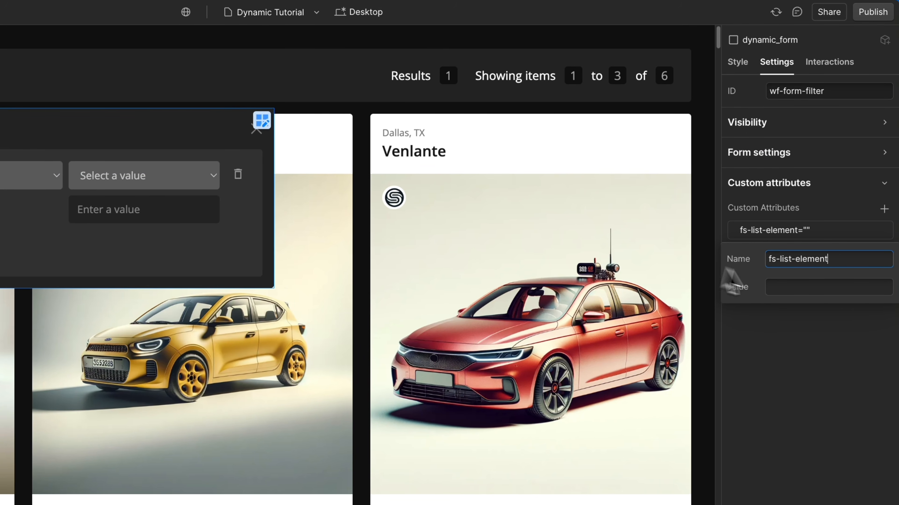
click(786, 285)
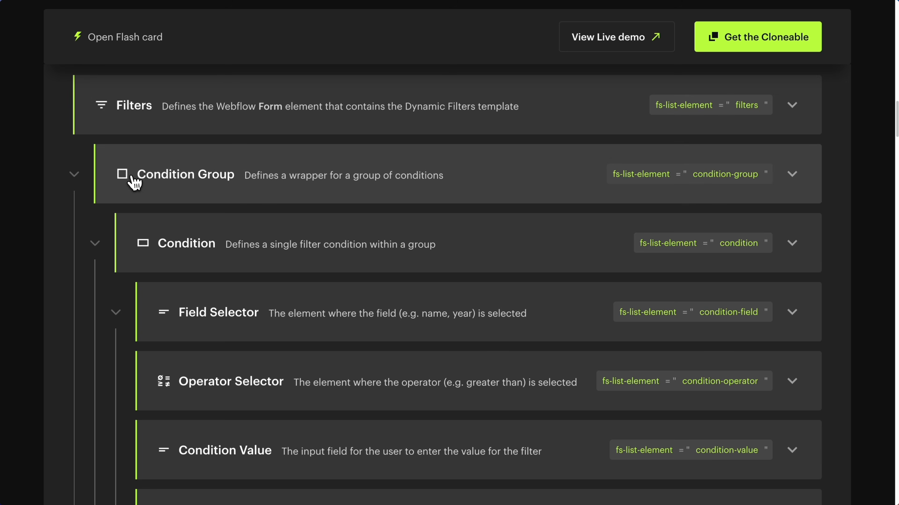
- Copy the Condition Group attribute from the documentation and add it to the condition_group div in Webflow as fs-list-element="condition-group"
click(166, 180)
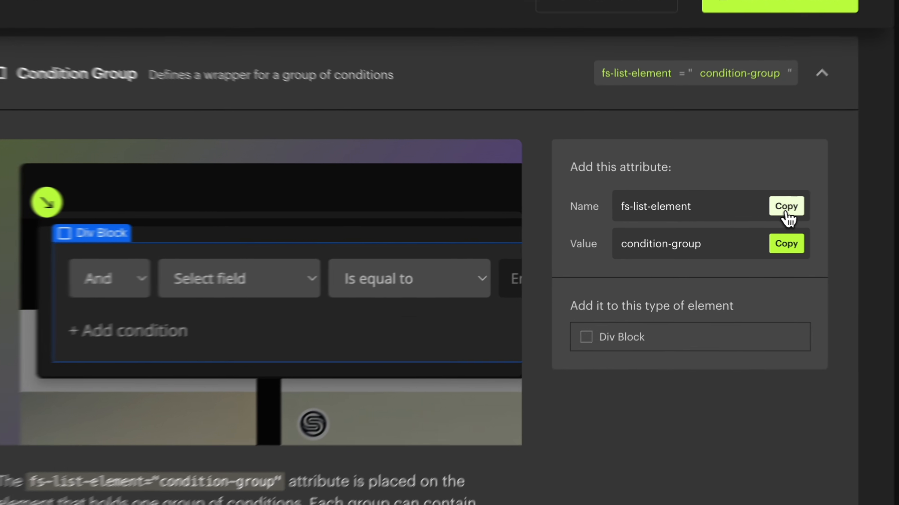
click(763, 209)
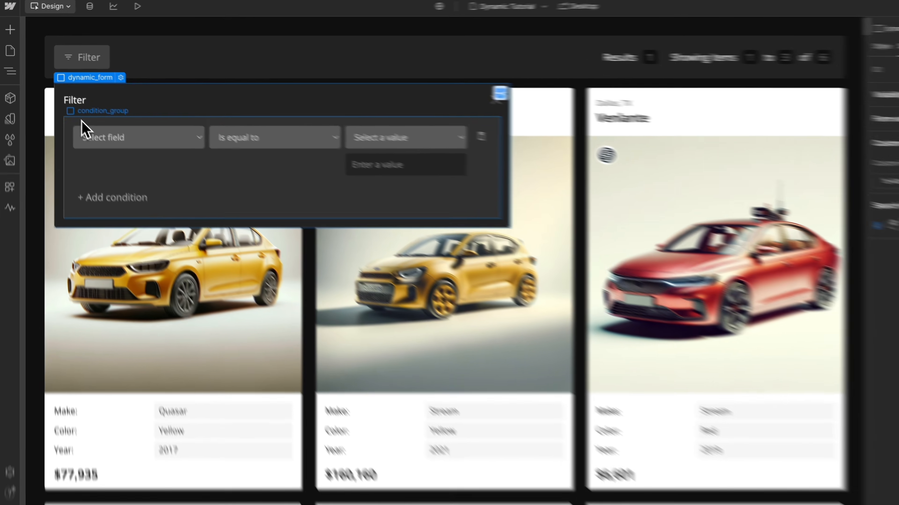
click(80, 110)
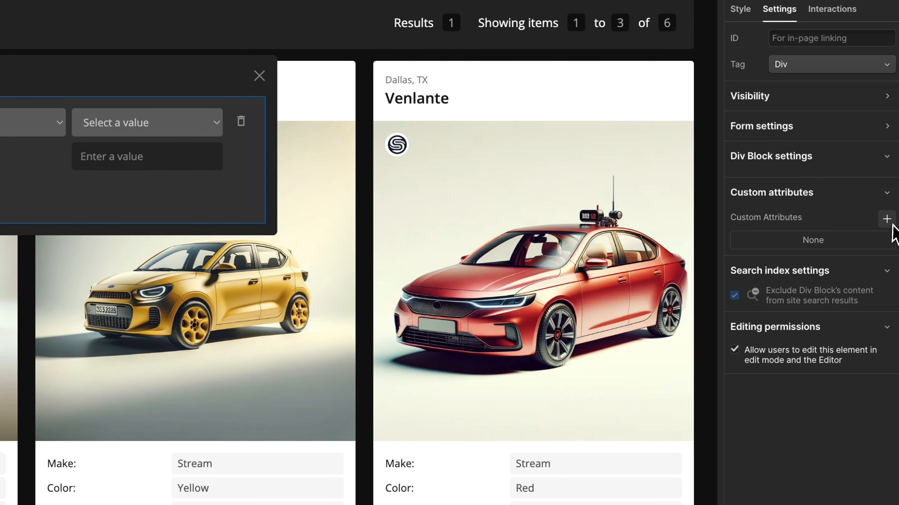
click(884, 219)
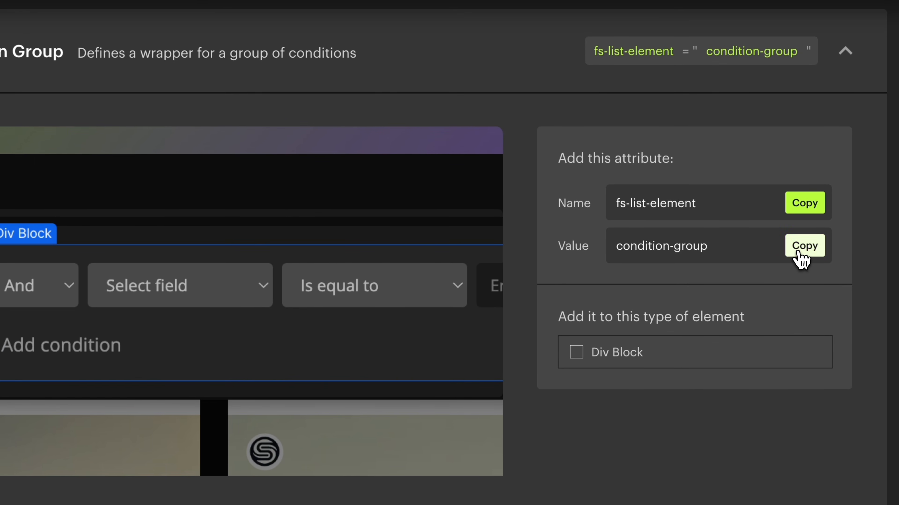
click(801, 250)
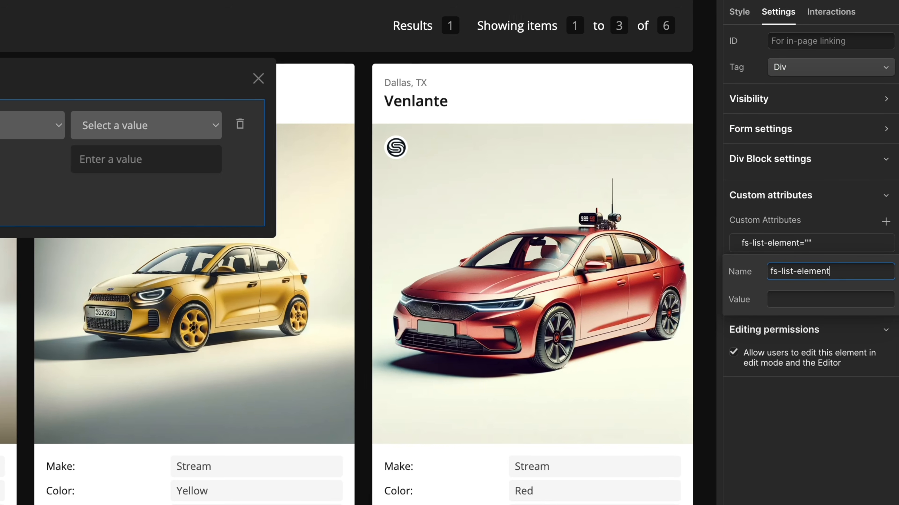
click(796, 305)
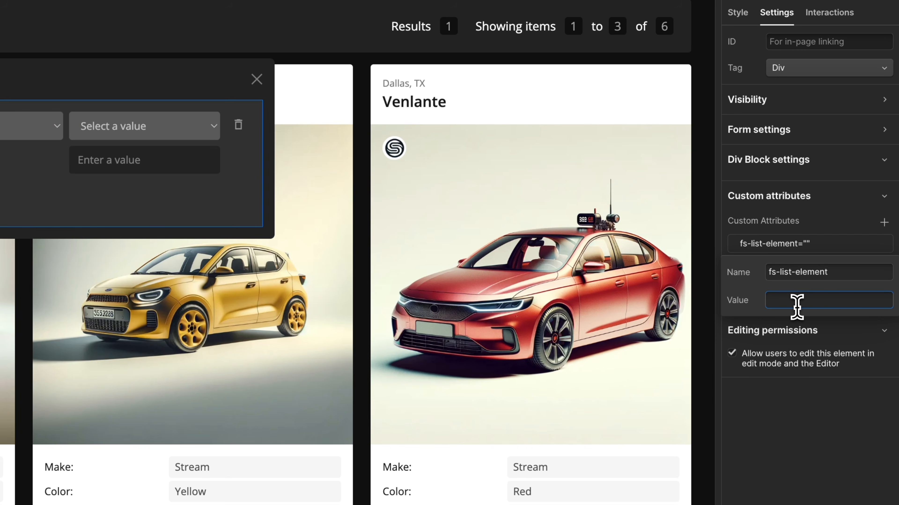
key(Return)
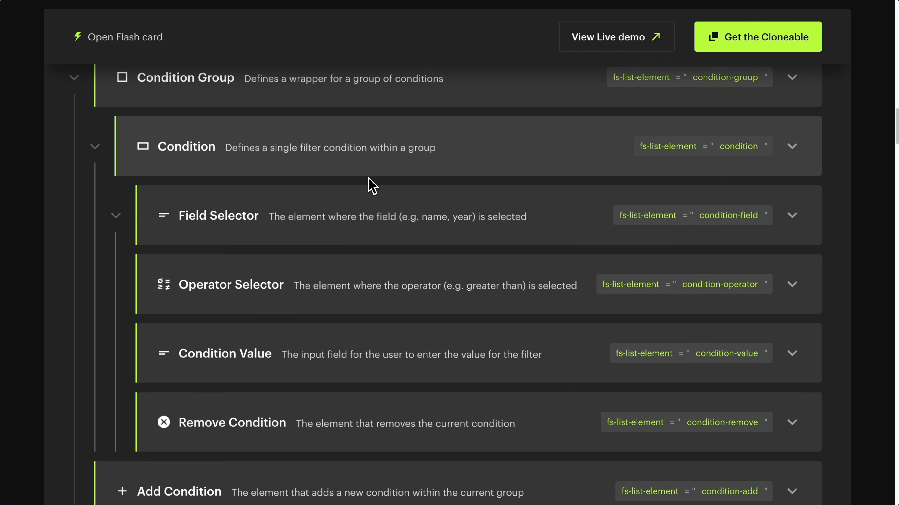
- Copy the Condition attribute from the documentation and add it to the condition_row div in Webflow as fs-list-element="condition"
scroll(370, 184, down, 2)
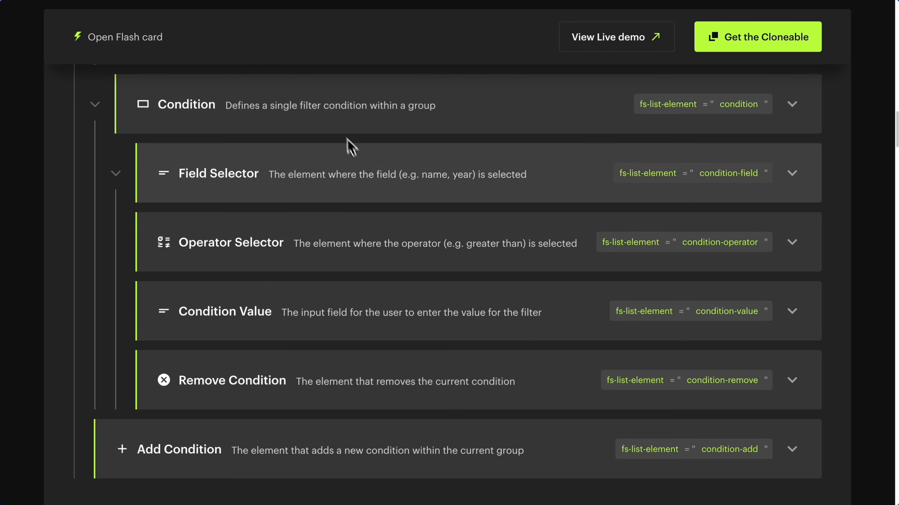
click(348, 143)
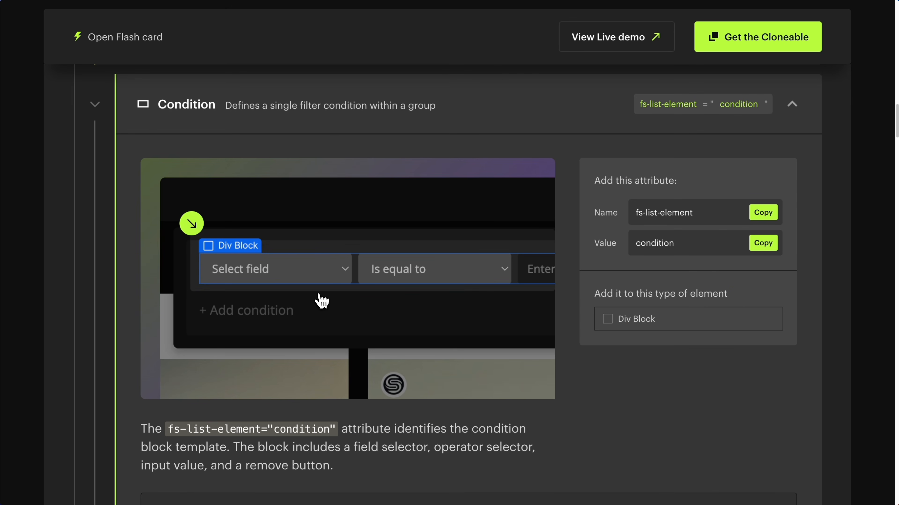
scroll(271, 275, up, 2)
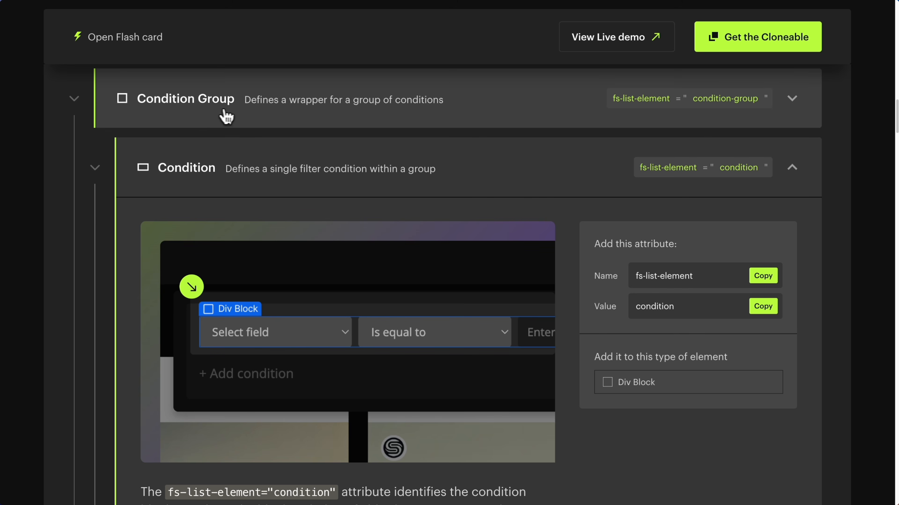
scroll(412, 261, down, 2)
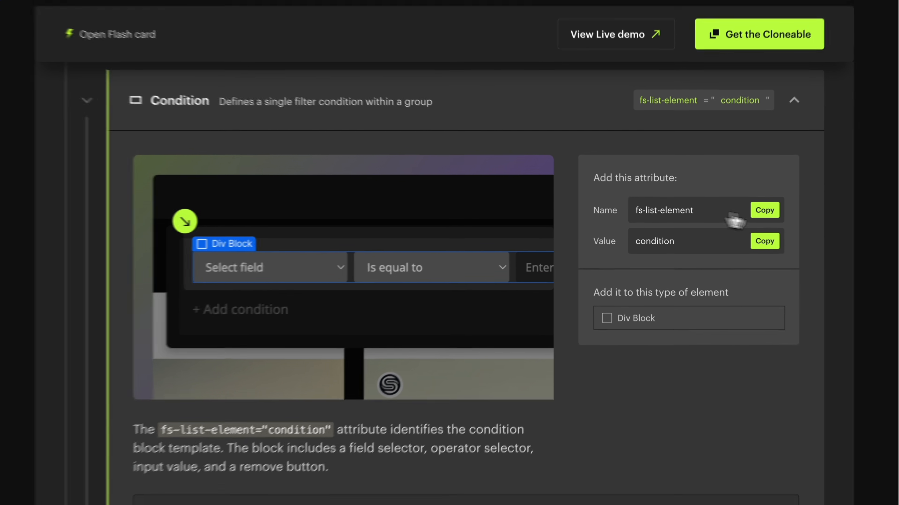
click(764, 210)
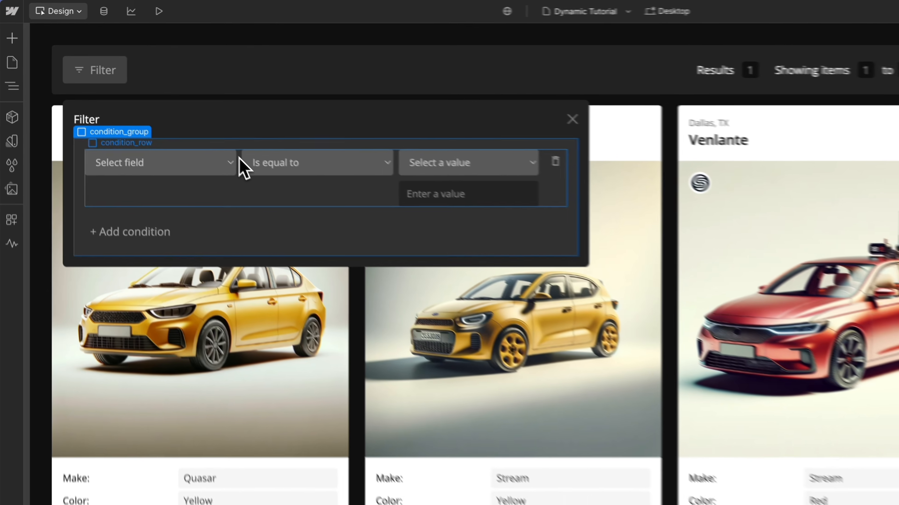
click(187, 129)
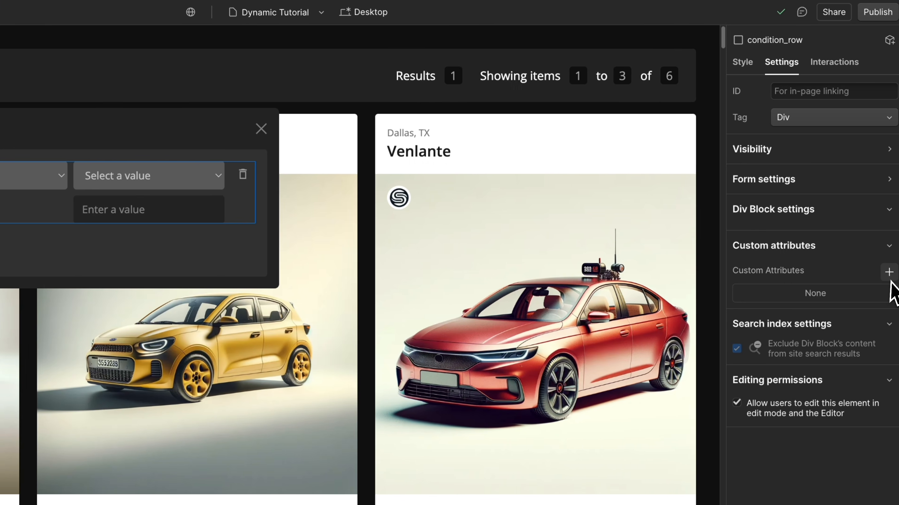
click(888, 274)
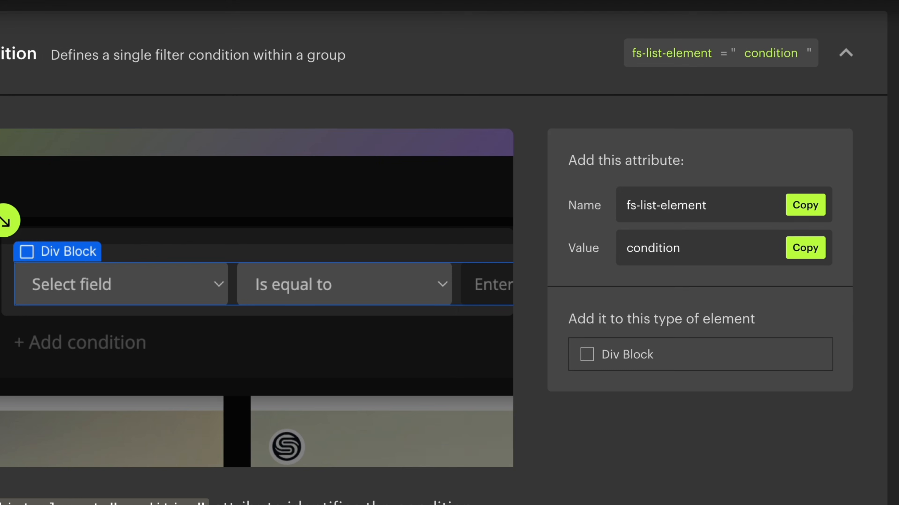
click(803, 247)
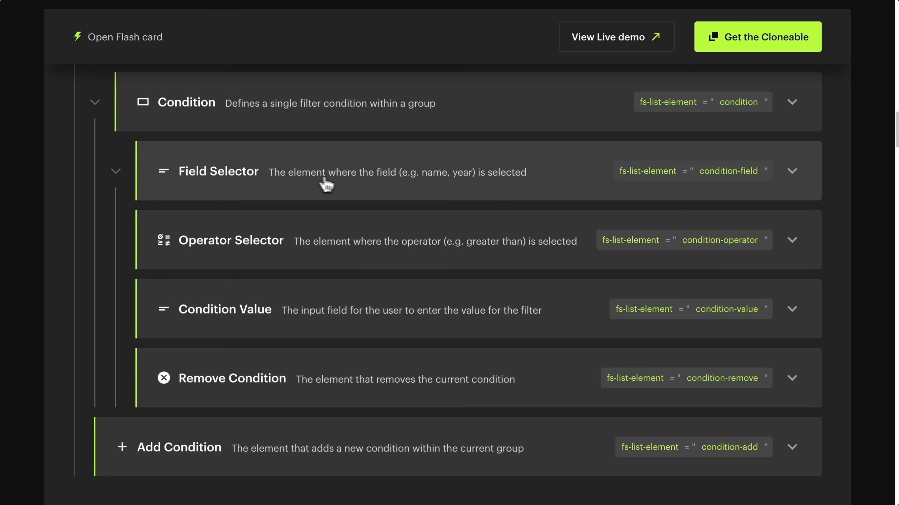
- Copy the Field Selector attribute from the documentation and add it to the "Select field" dropdown in Webflow as fs-list-element="condition-field"
click(323, 184)
scroll(336, 183, down, 2)
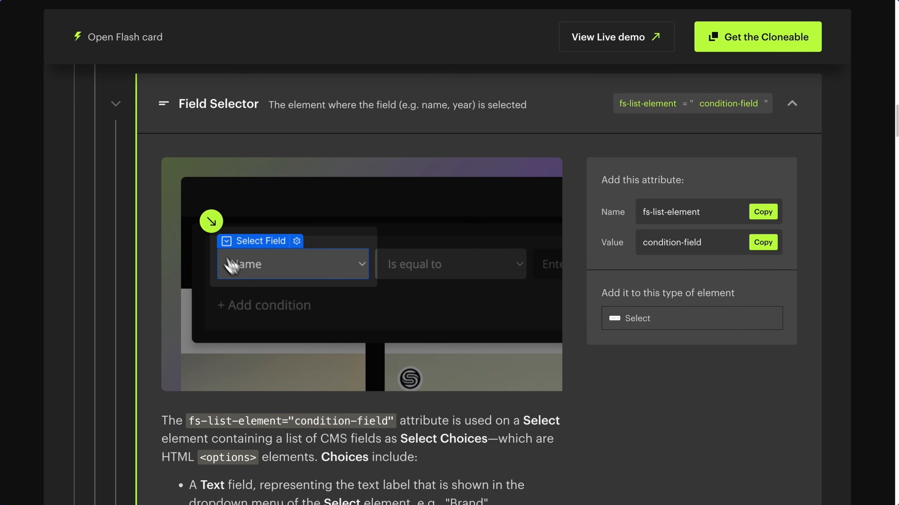
scroll(311, 255, up, 2)
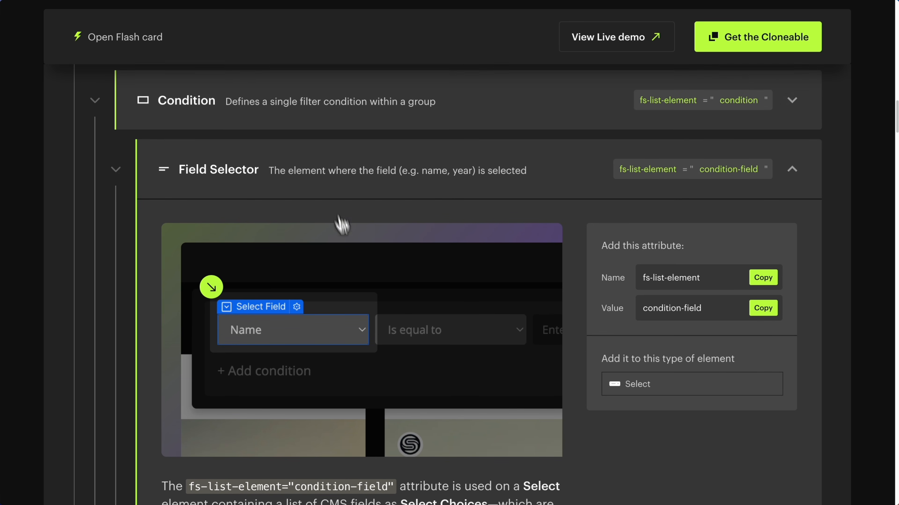
scroll(363, 281, down, 2)
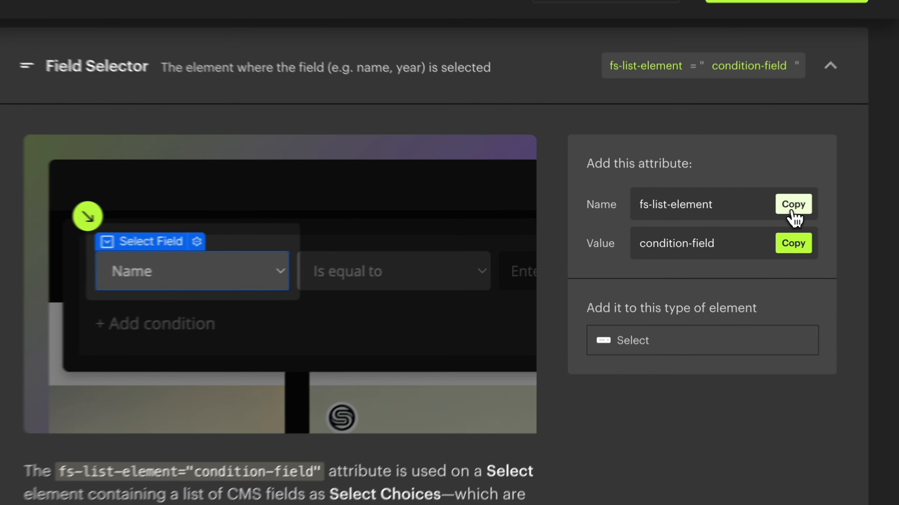
click(763, 210)
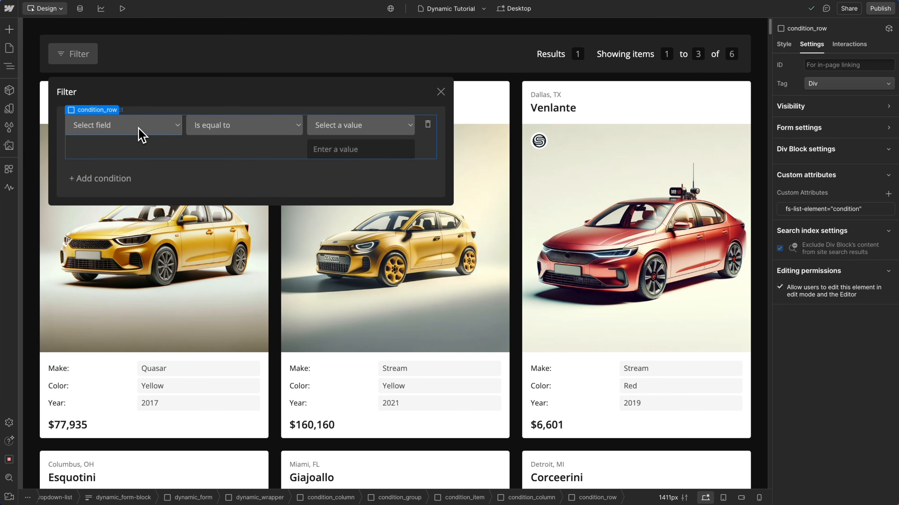
click(139, 129)
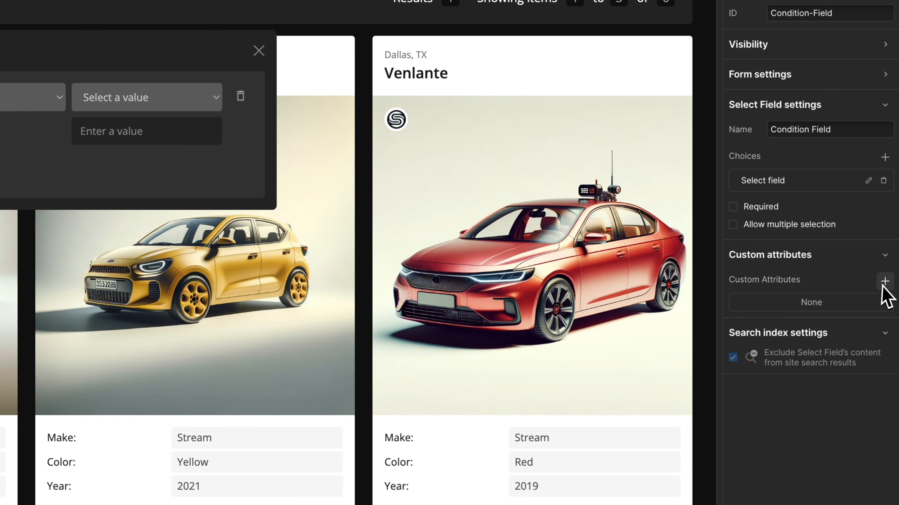
click(882, 285)
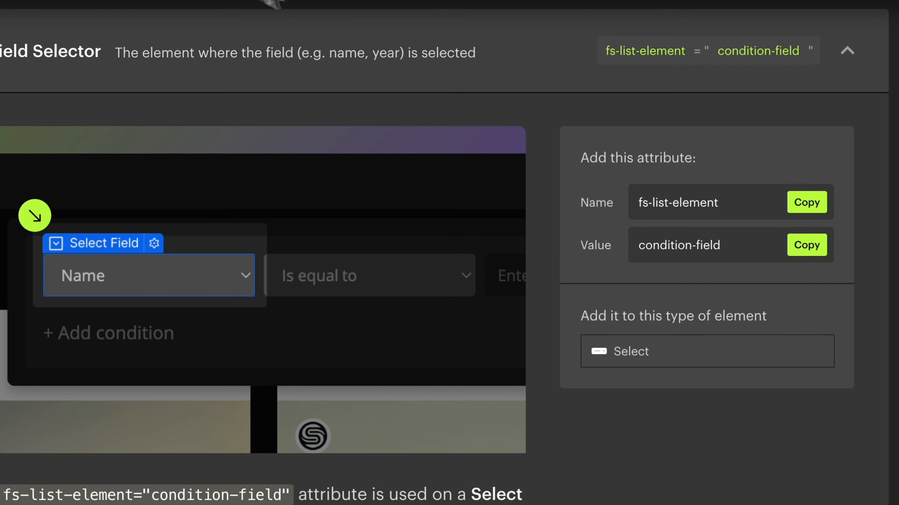
click(810, 250)
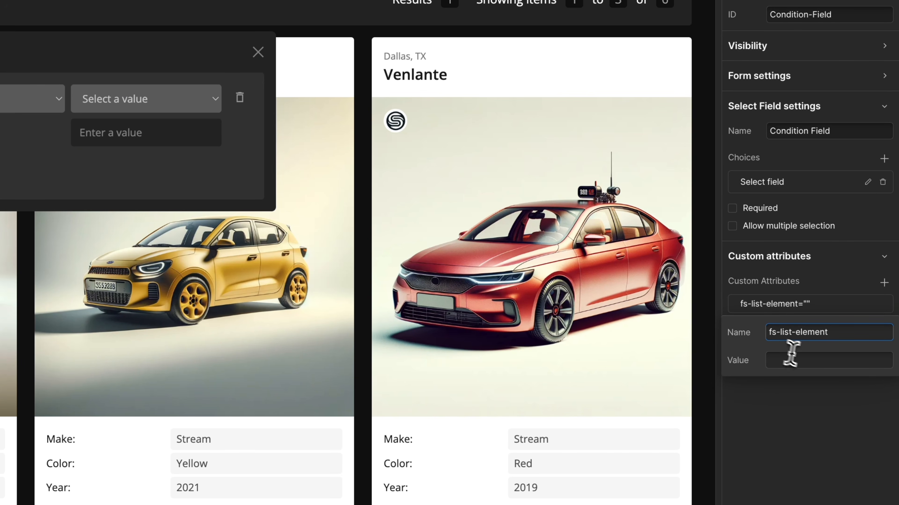
click(801, 359)
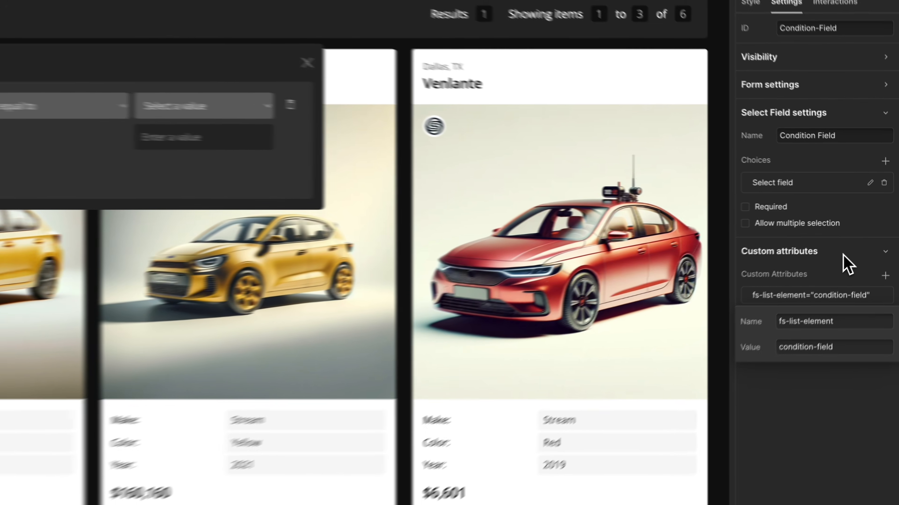
click(839, 262)
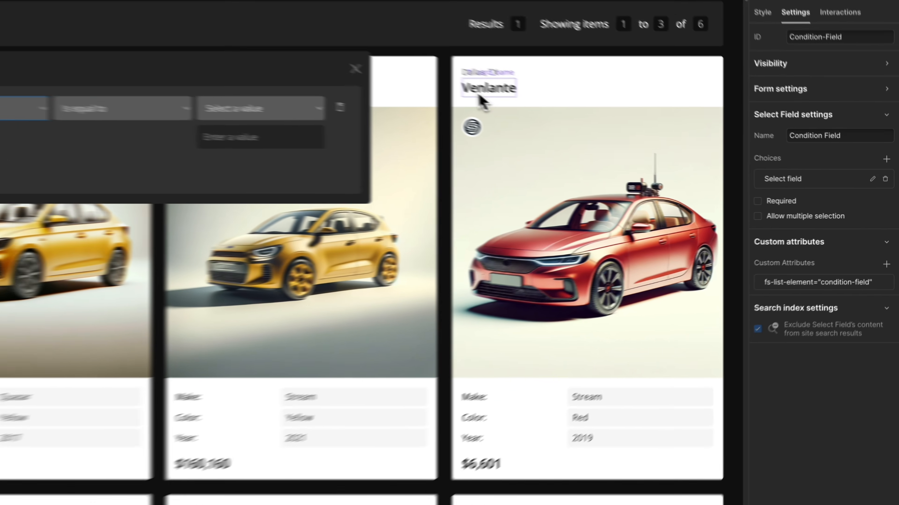
- Add a "Name" choice to the "Select field" dropdown, with its value matching the card name's fs-list-field value "name"
click(554, 108)
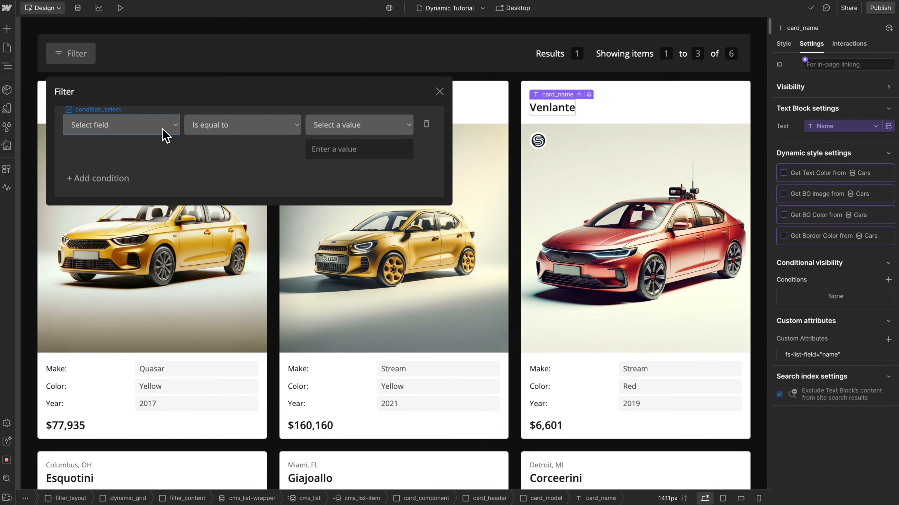
click(41, 95)
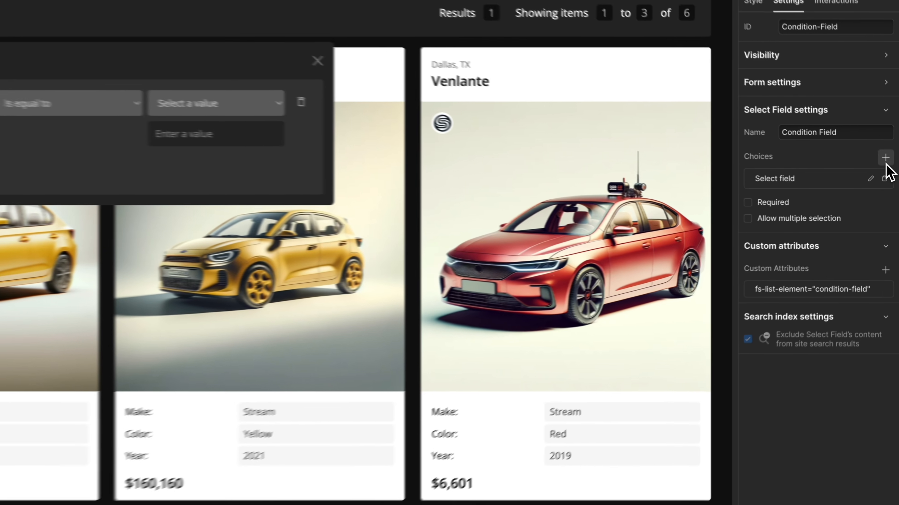
click(888, 168)
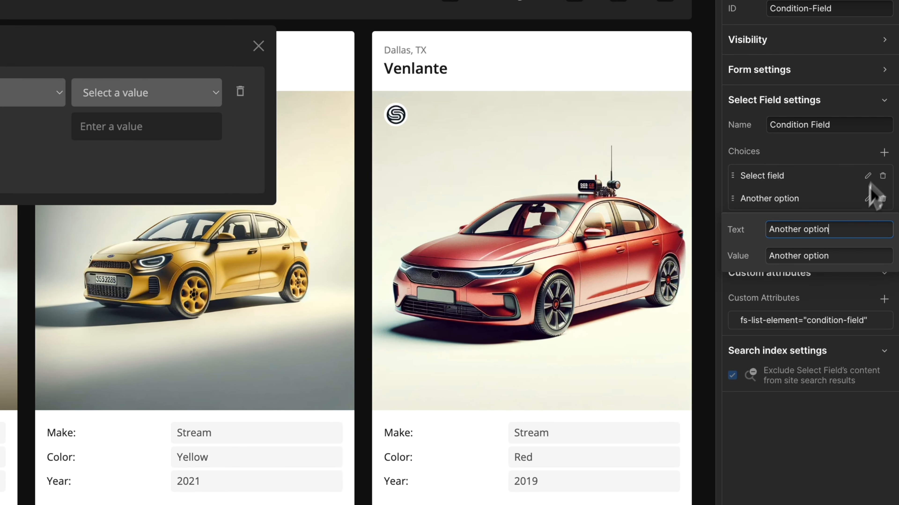
triple_click(850, 231)
text(Name)
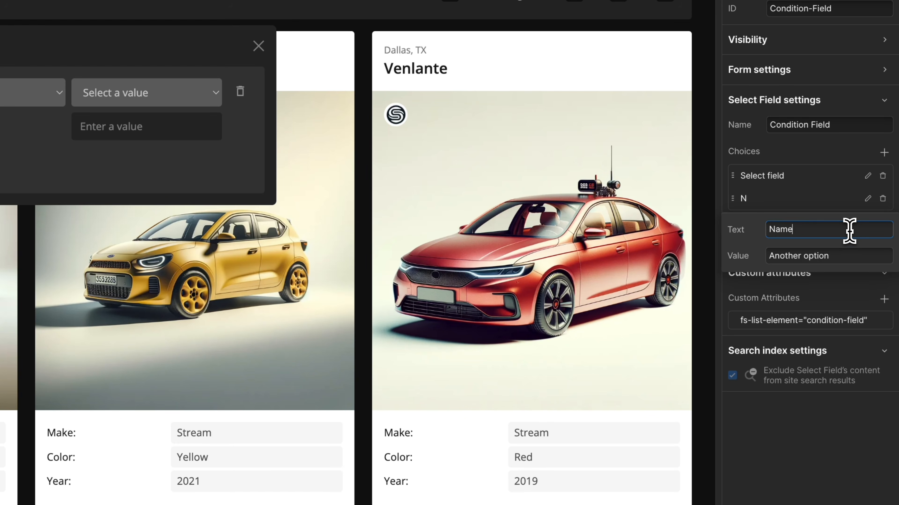
key(Tab)
text(n)
key(Return)
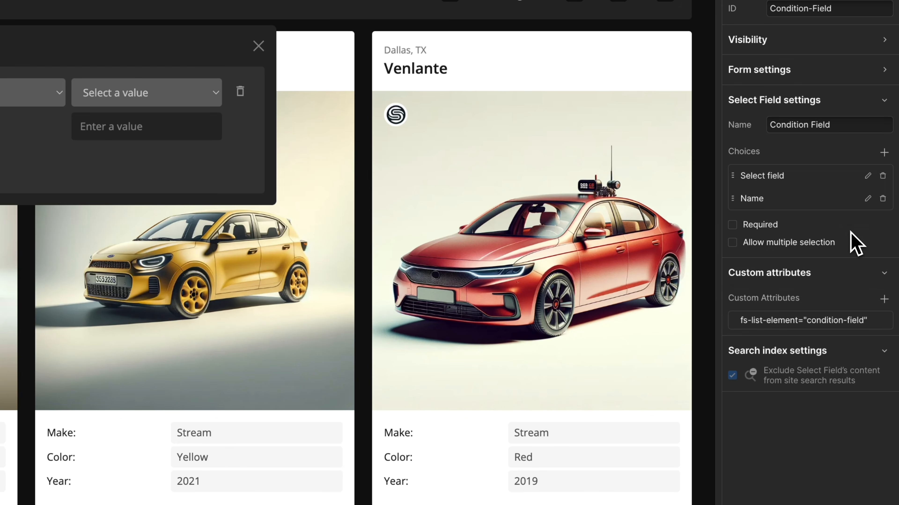
- Add a "Make" choice with the value "make" to the Condition Field dropdown
click(884, 152)
triple_click(817, 253)
text(M)
key(Tab)
text(ma)
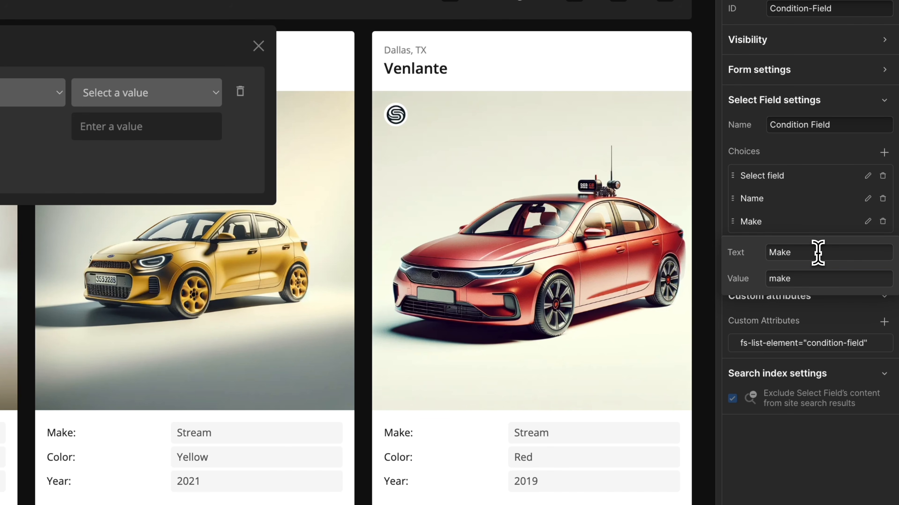
key(Return)
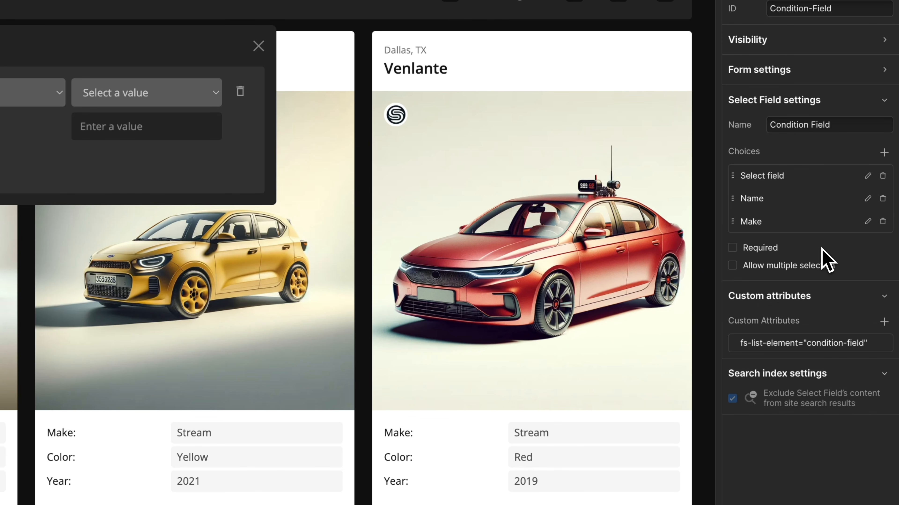
- Add a "Color" choice with the value "color" to the Condition Field dropdown
click(883, 153)
text(C)
key(Tab)
text(c)
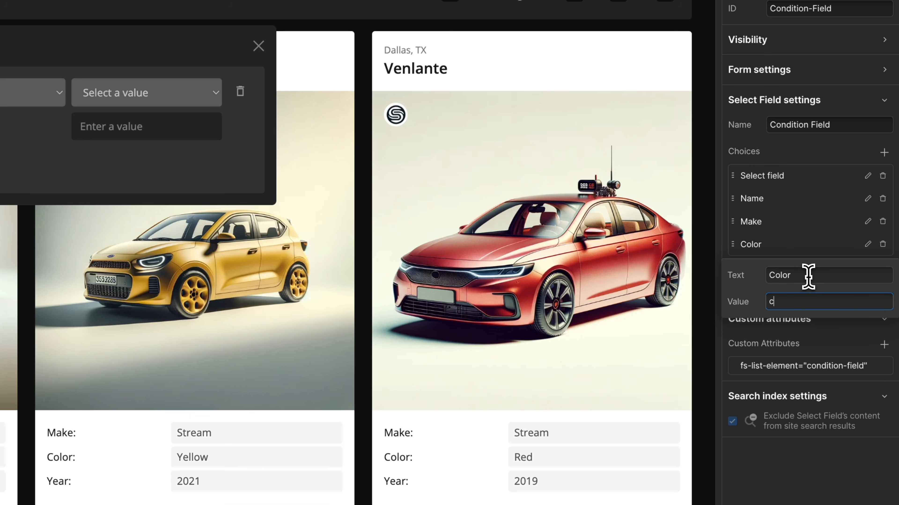
key(Return)
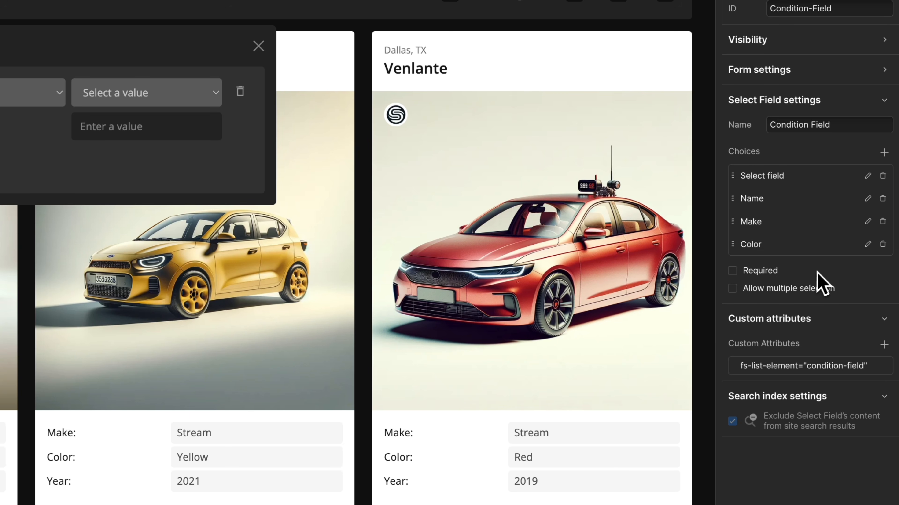
- Add a "Year" choice with the value "year" to the Condition Field dropdown
click(882, 156)
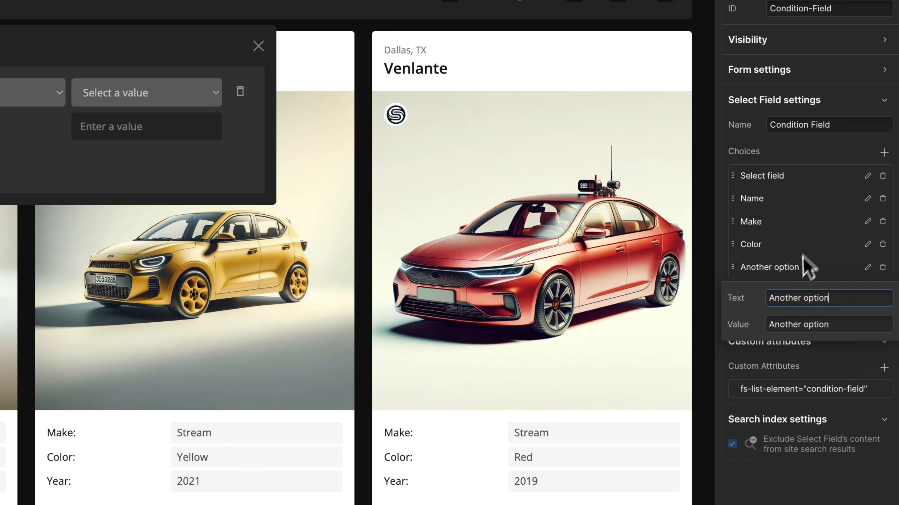
text(Year)
key(Tab)
text(year)
key(Return)
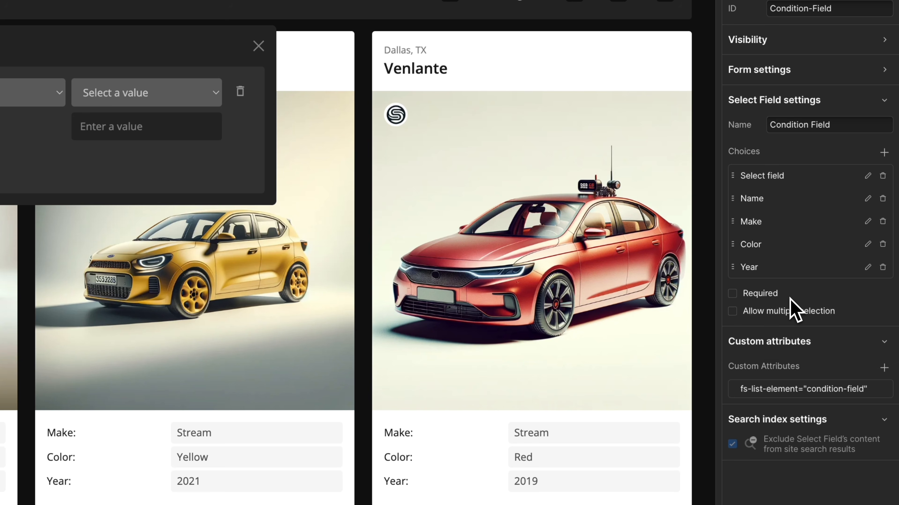
- Add a "Price" choice with the value "price" to the Condition Field dropdown
click(883, 154)
key(Tab)
text(price)
key(Return)
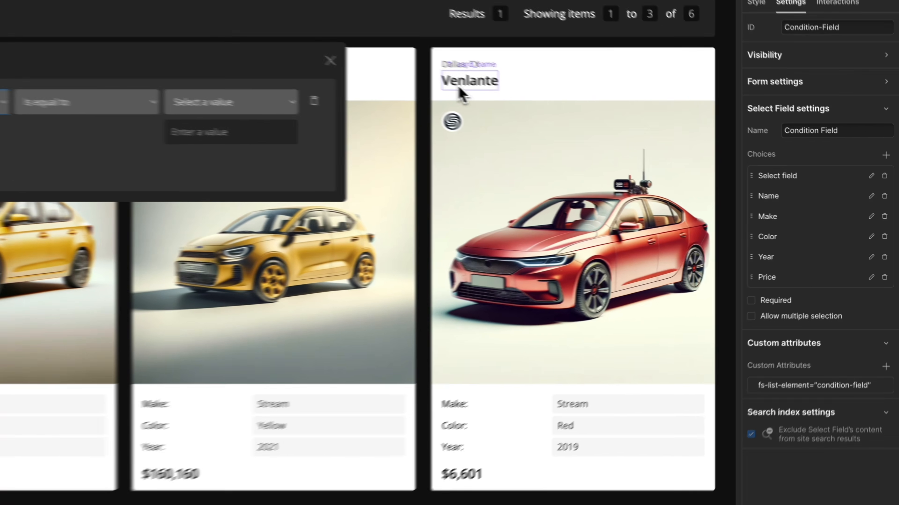
- Check the fs-list-field attributes on the Venlante card's name, make, color, year and price texts
click(552, 108)
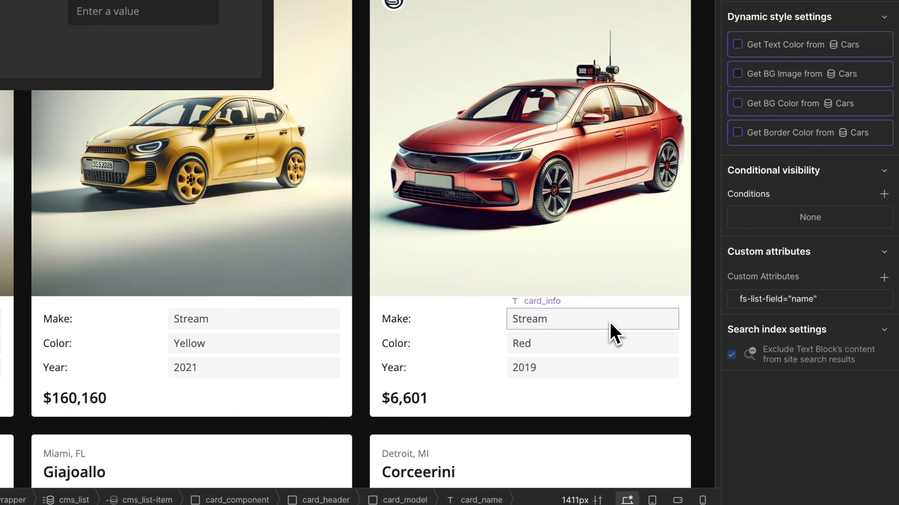
click(608, 432)
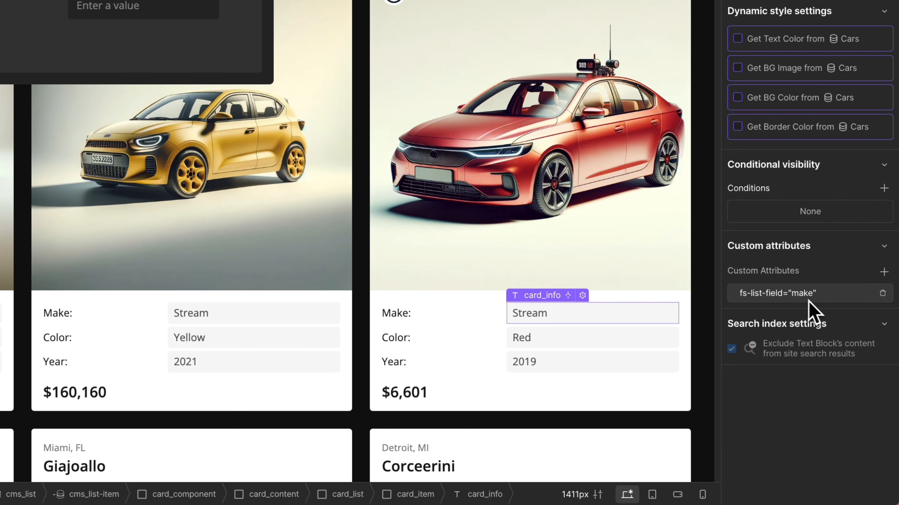
click(624, 341)
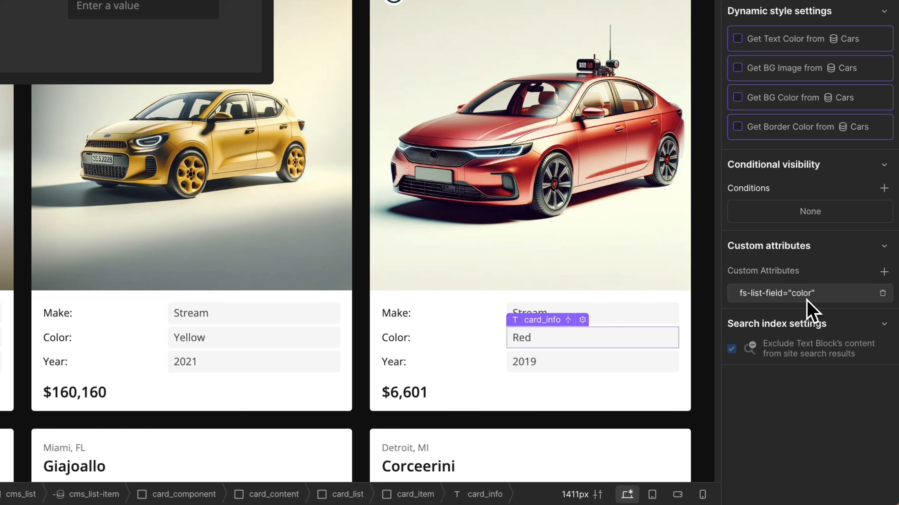
click(611, 367)
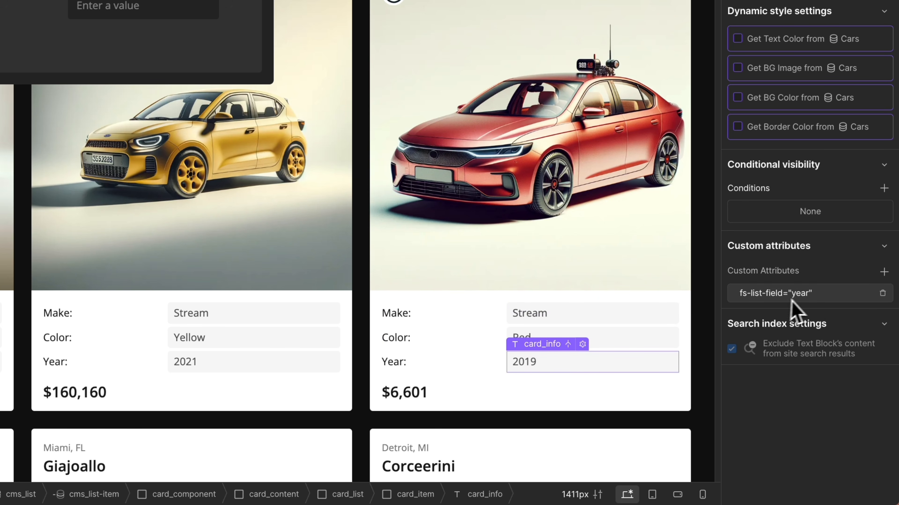
click(421, 393)
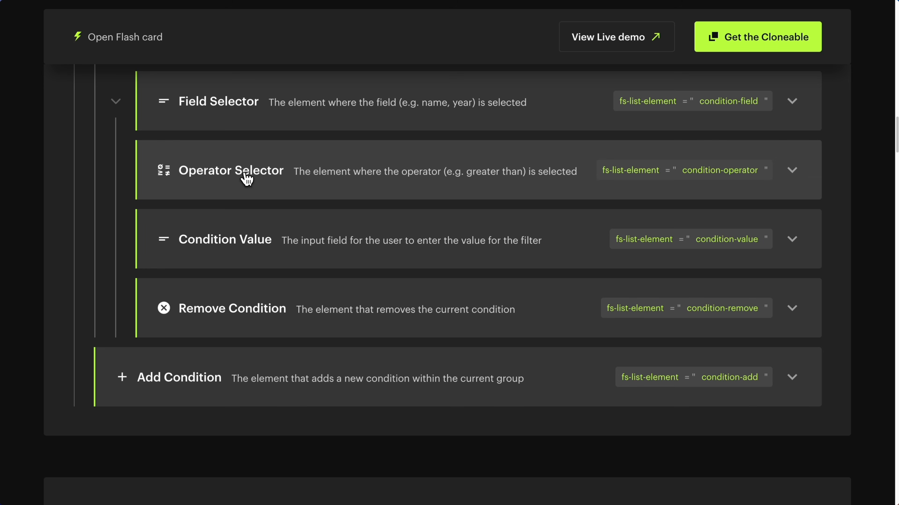
- Copy the Operator Selector attribute from the documentation and add it to the "Is equal to" dropdown in Webflow as fs-list-element="condition-operator"
click(247, 180)
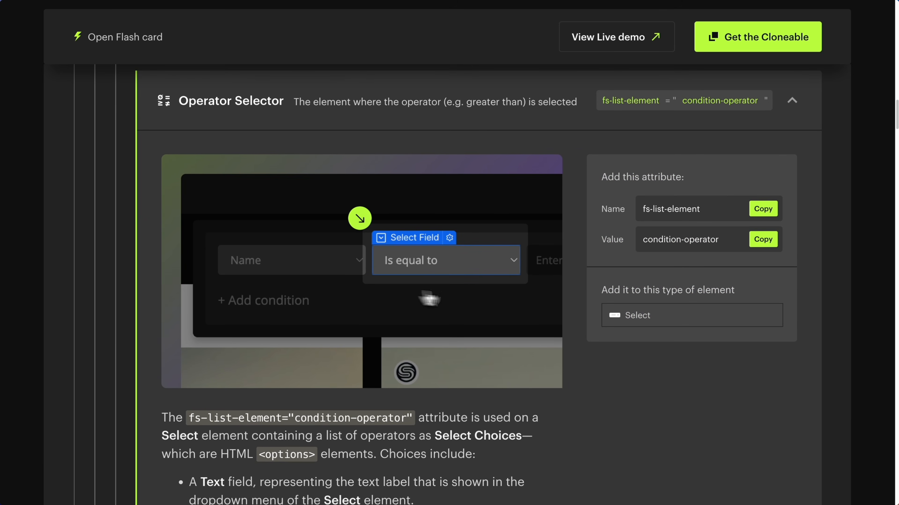
scroll(457, 267, up, 2)
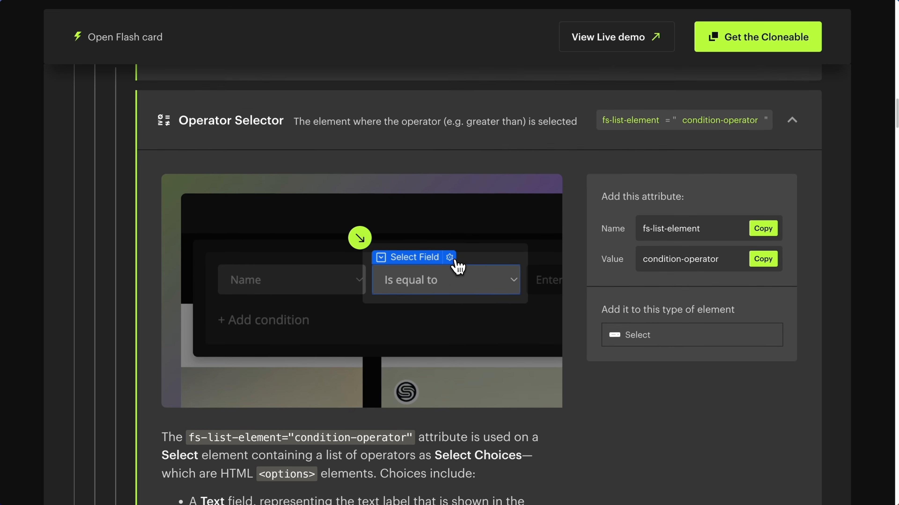
scroll(440, 246, up, 3)
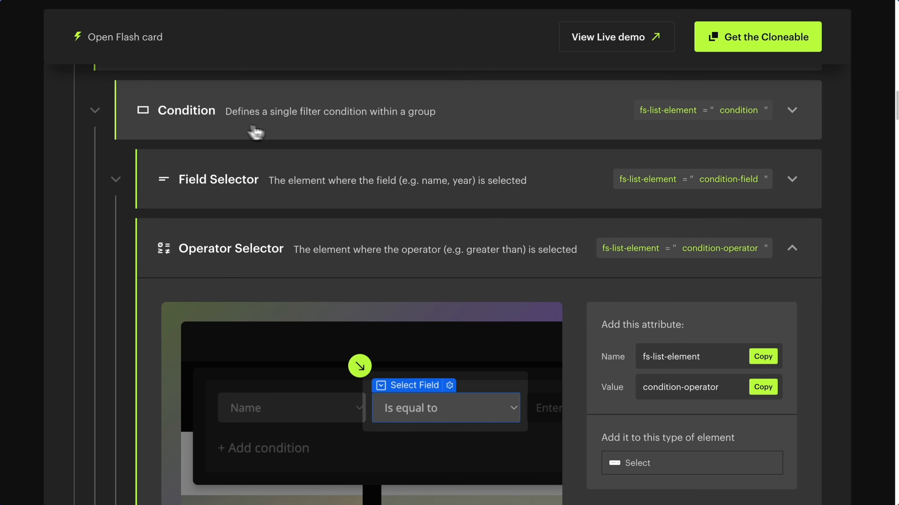
scroll(385, 297, down, 4)
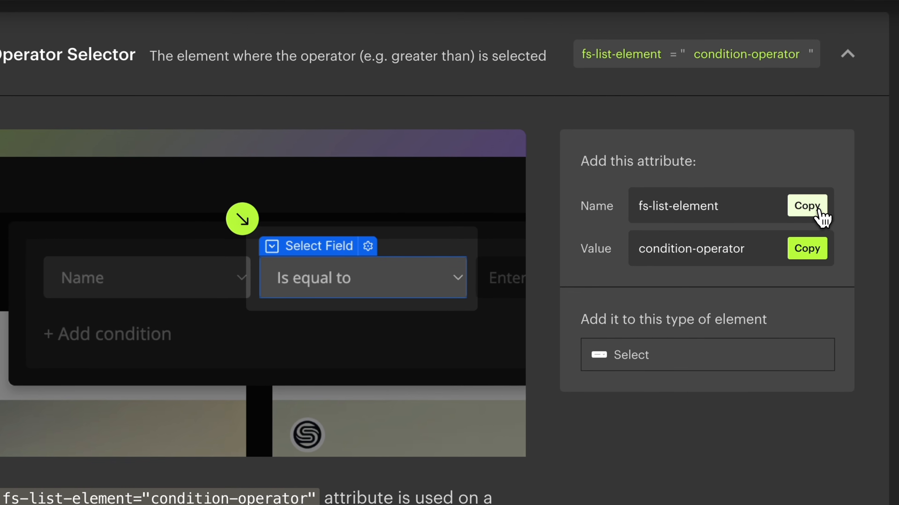
click(771, 215)
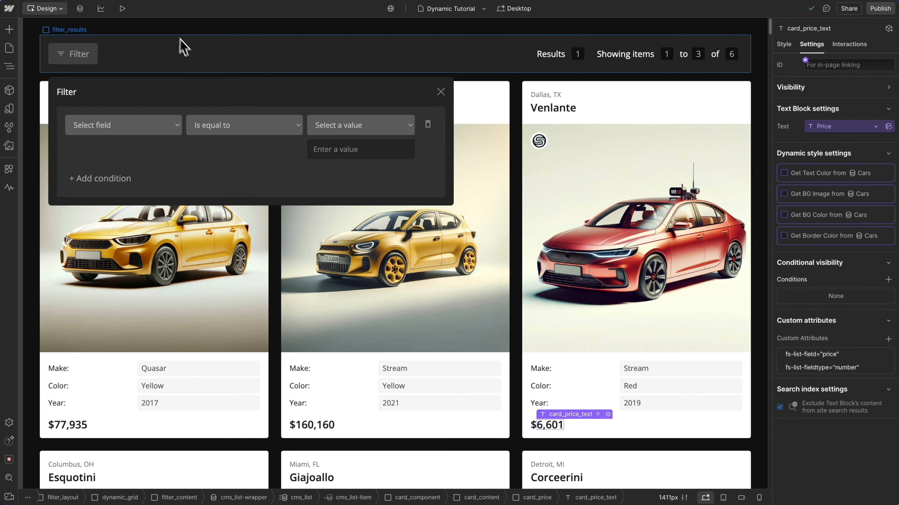
click(243, 129)
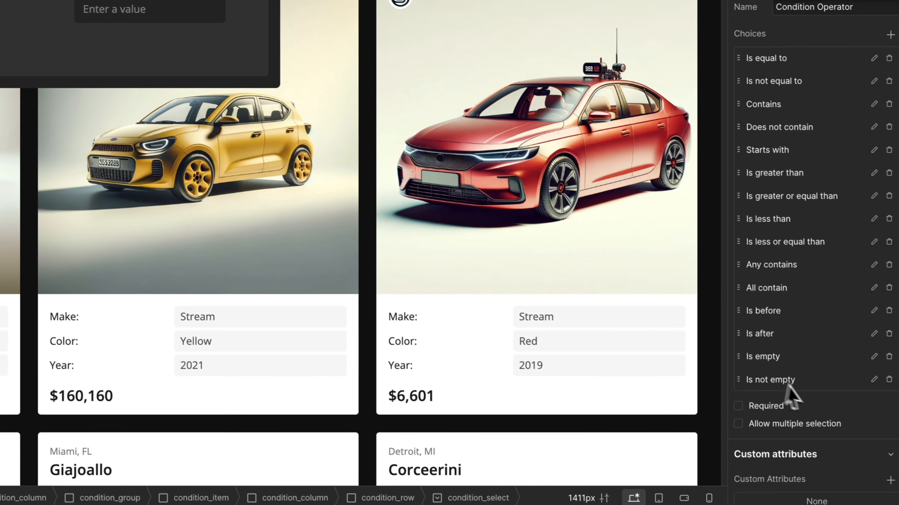
scroll(786, 386, down, 2)
click(884, 413)
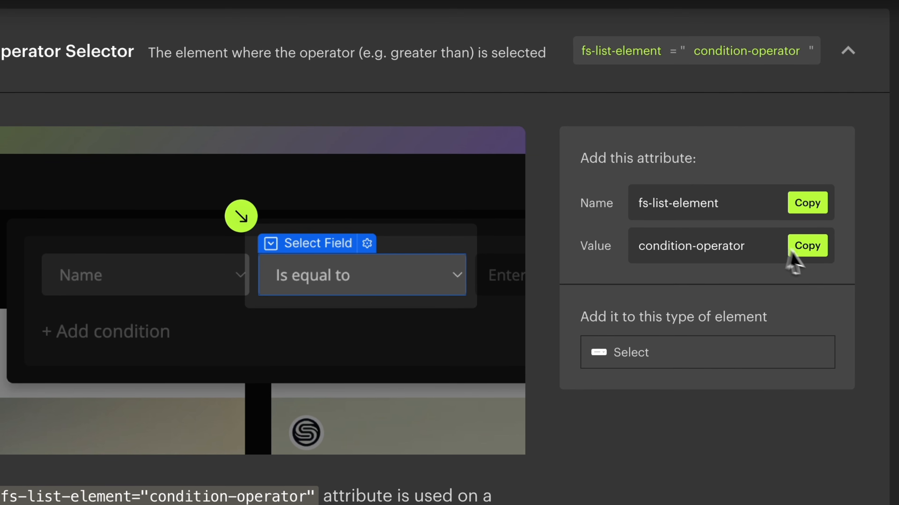
click(810, 255)
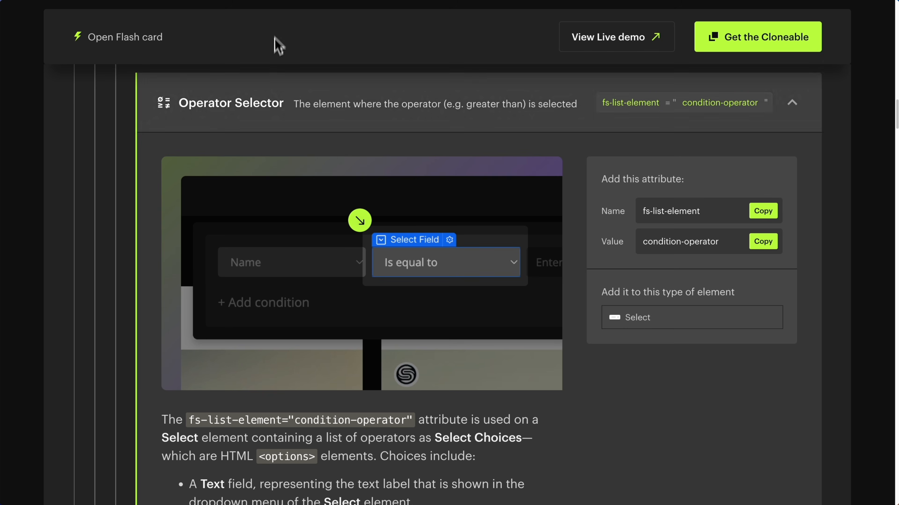
- Copy the contain operator value from the documentation and check it against the "Contains" choice of the Condition Operator dropdown in Webflow
scroll(313, 216, down, 3)
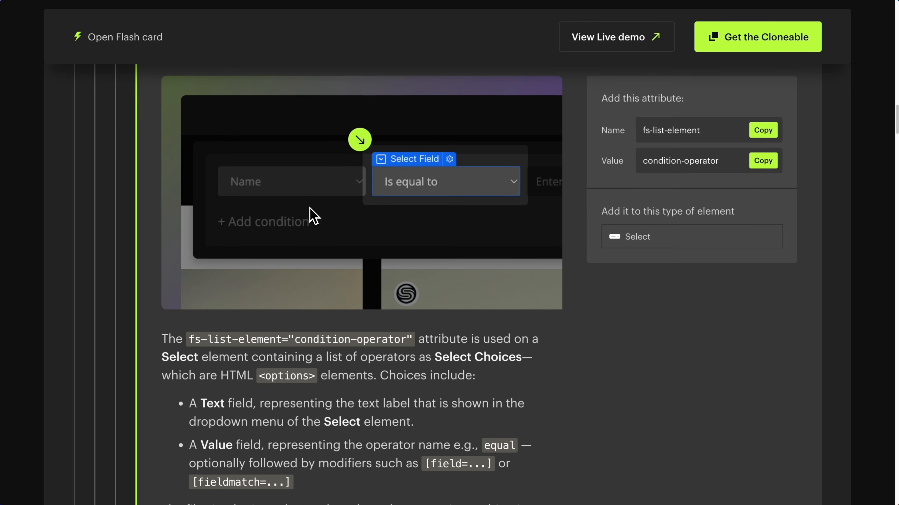
scroll(313, 216, down, 15)
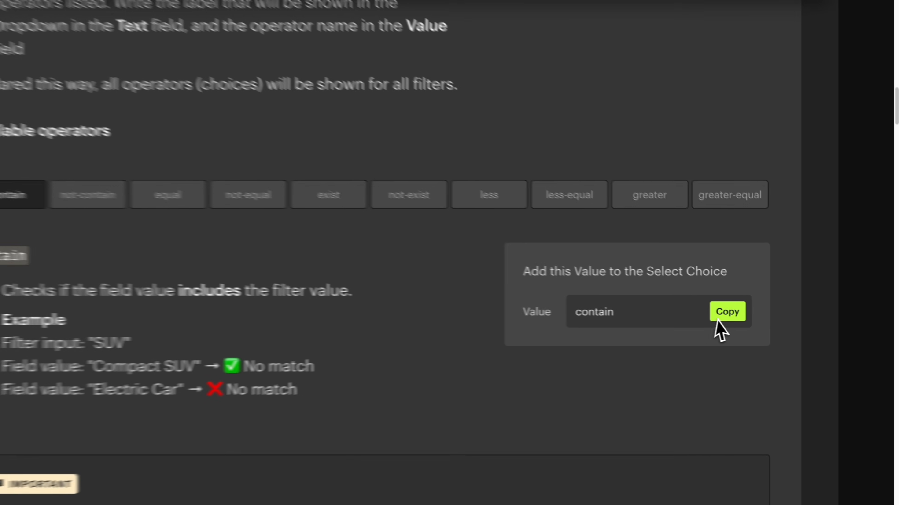
click(762, 317)
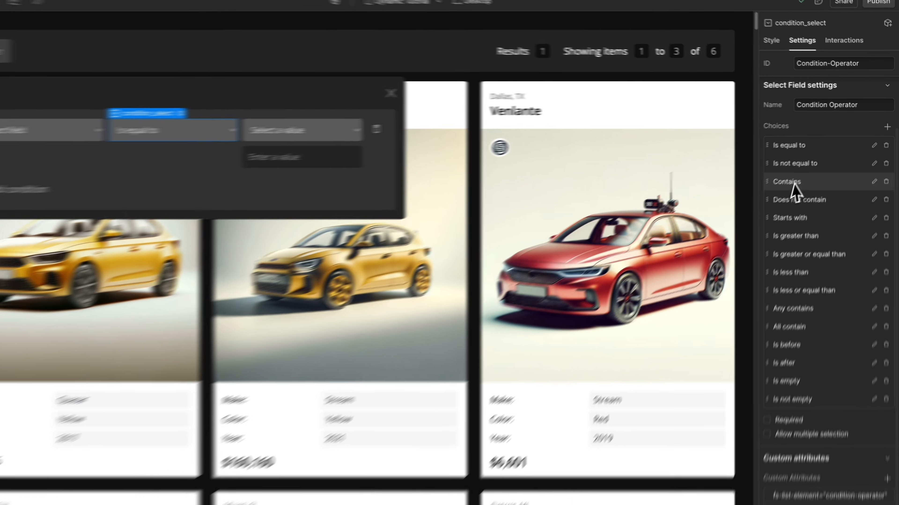
click(784, 203)
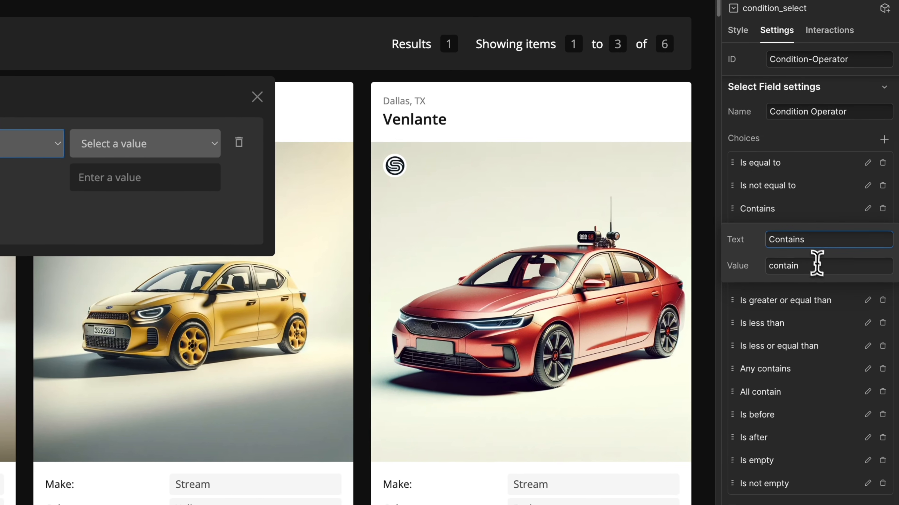
double_click(759, 263)
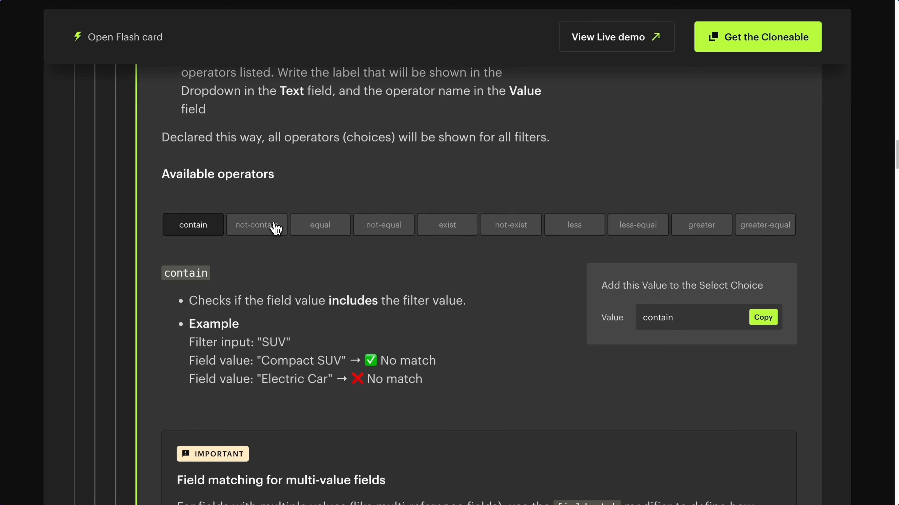
- Review the not-contain, equal, not-equal and exist operators among the documentation's available operators
click(276, 228)
click(332, 234)
click(377, 235)
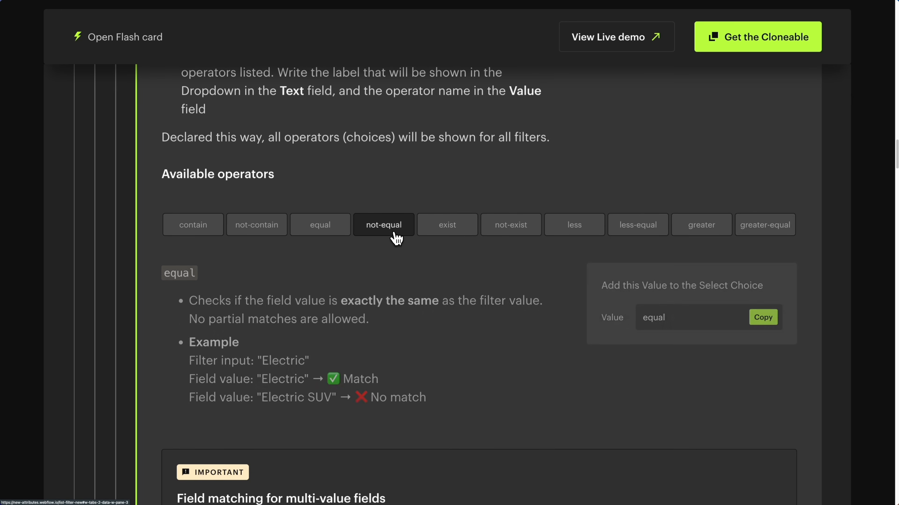
click(462, 233)
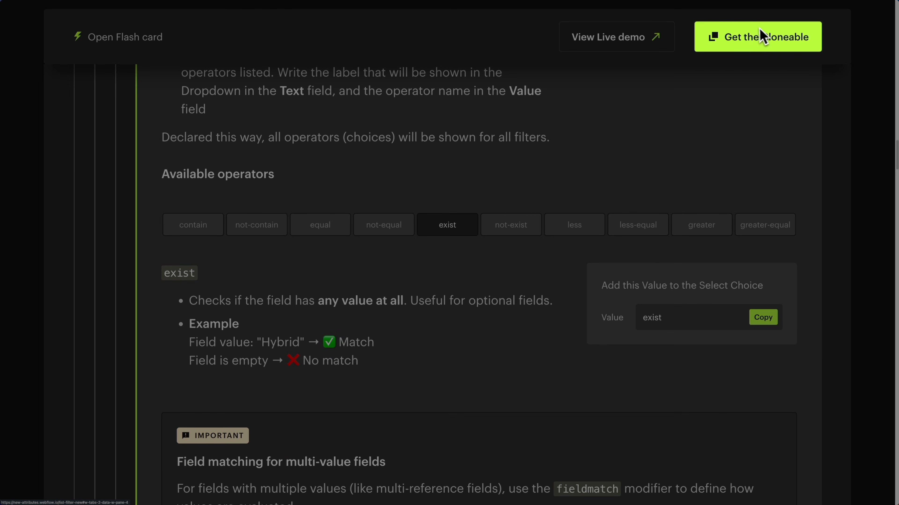
- Collapse the Operator Selector section of the documentation and review the Condition Value section
scroll(361, 180, up, 10)
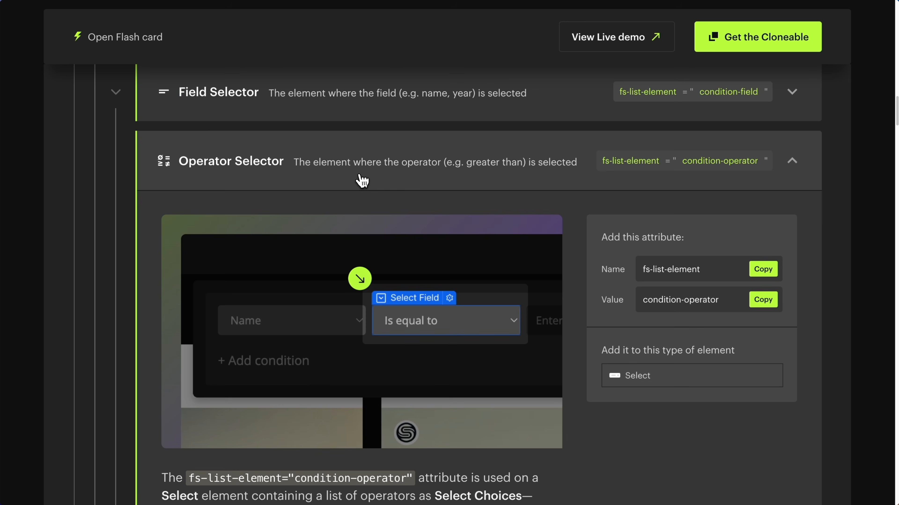
click(360, 181)
click(332, 232)
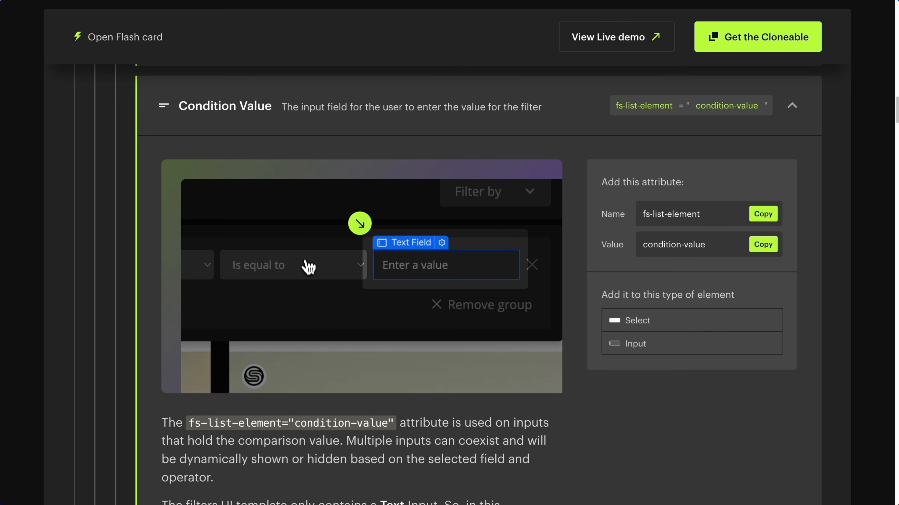
scroll(488, 281, up, 7)
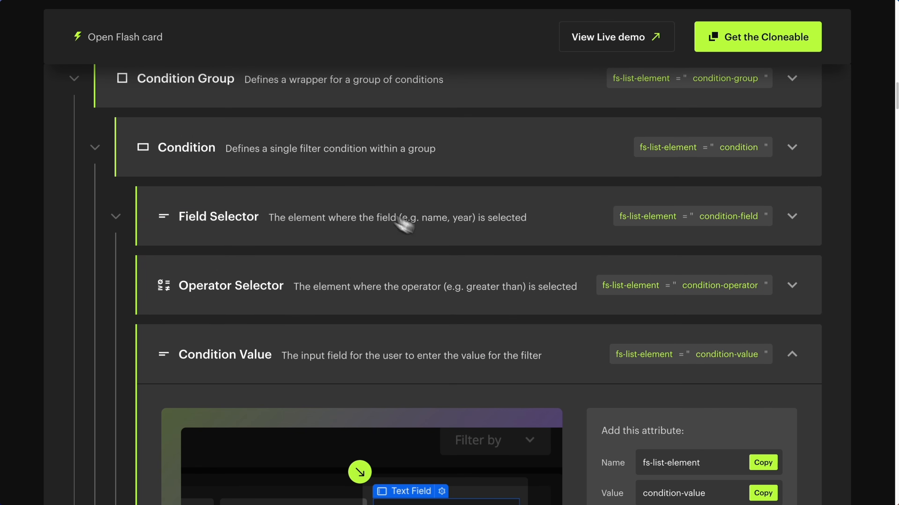
scroll(425, 320, down, 7)
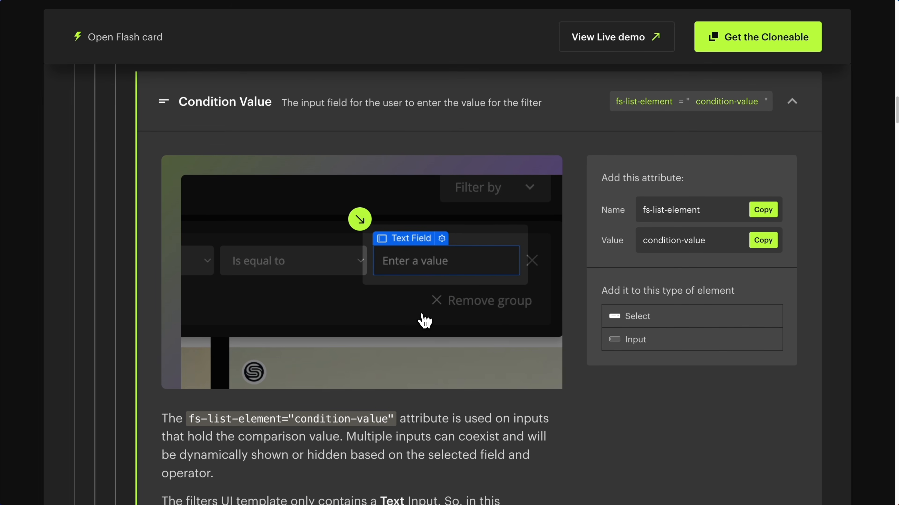
- Copy the Condition Value attribute from the documentation and add it to the "Enter a value" text field in Webflow as fs-list-element="condition-value"
click(762, 209)
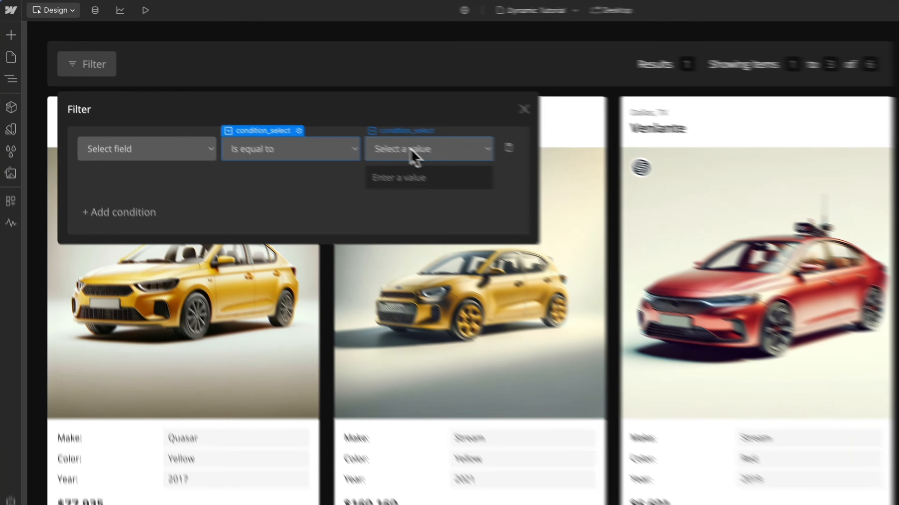
click(350, 127)
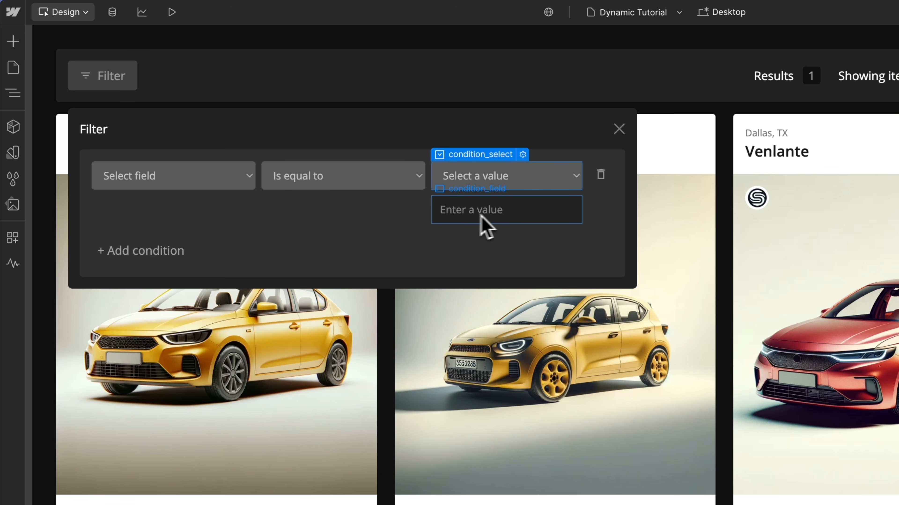
click(540, 216)
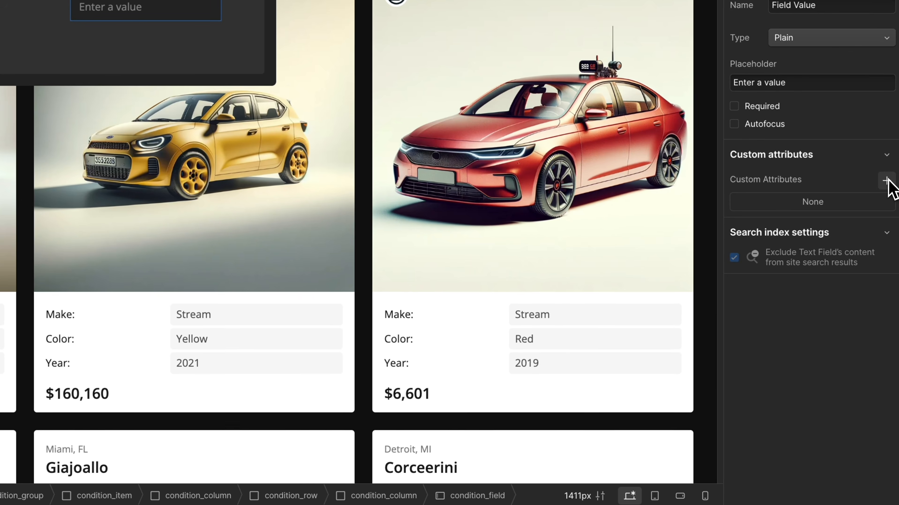
click(883, 179)
key(ctrl+v)
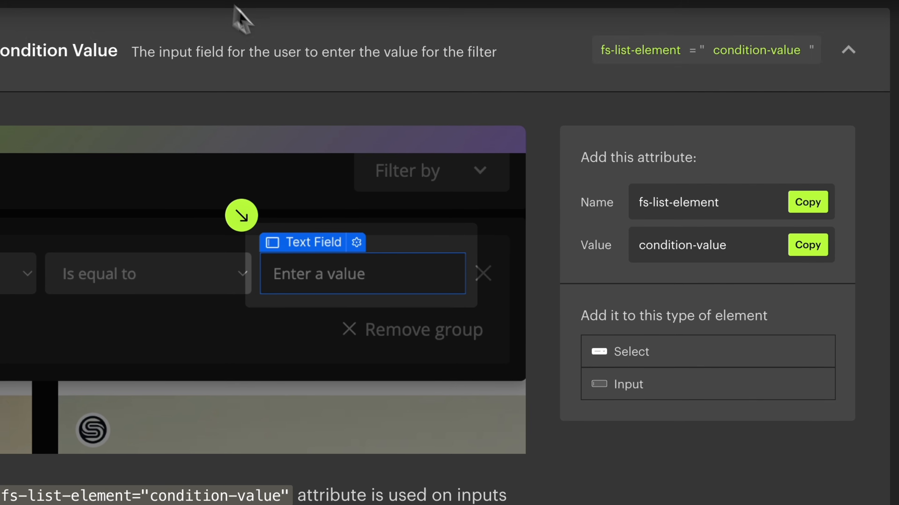
click(800, 247)
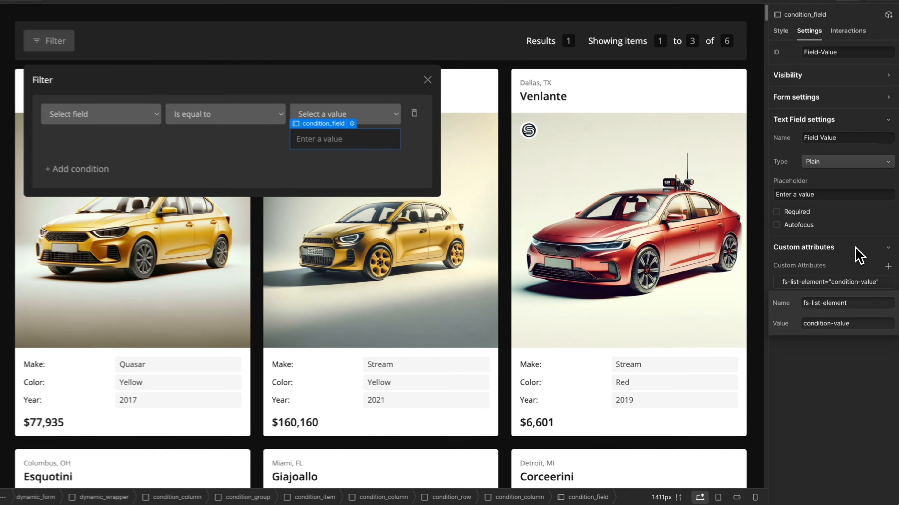
click(839, 153)
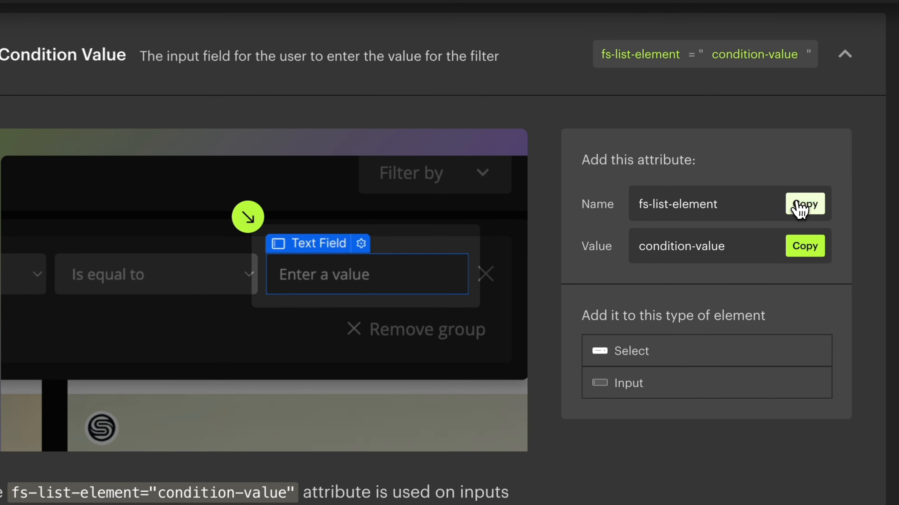
- Copy the same fs-list-element="condition-value" attribute from the documentation and add it to the "Select a value" dropdown in Webflow
click(763, 207)
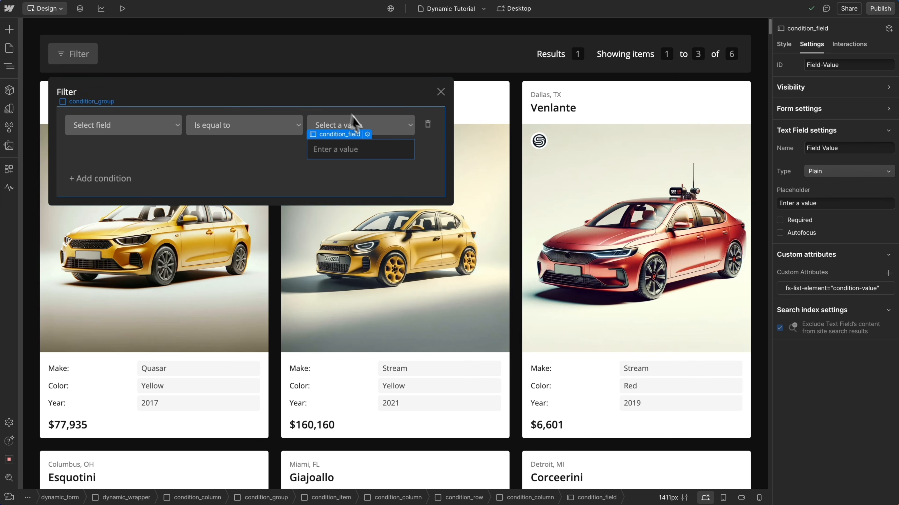
click(352, 125)
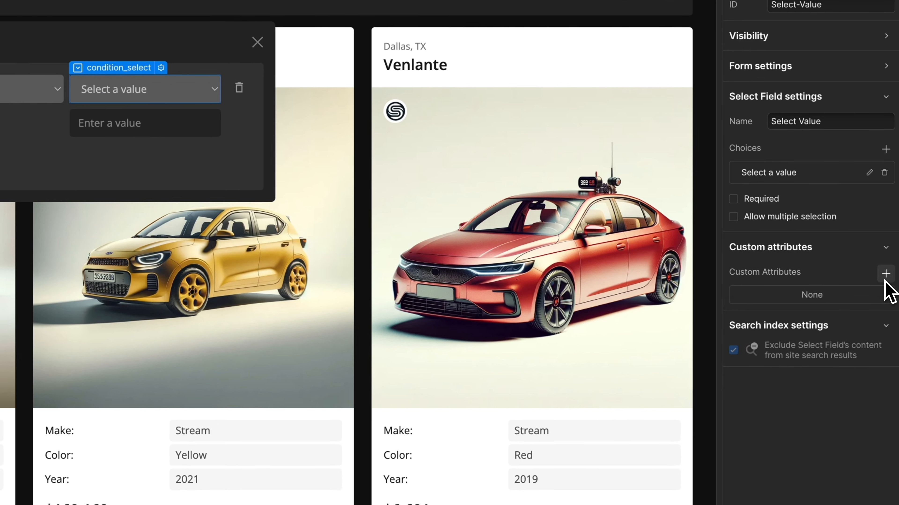
click(884, 273)
key(ctrl+v)
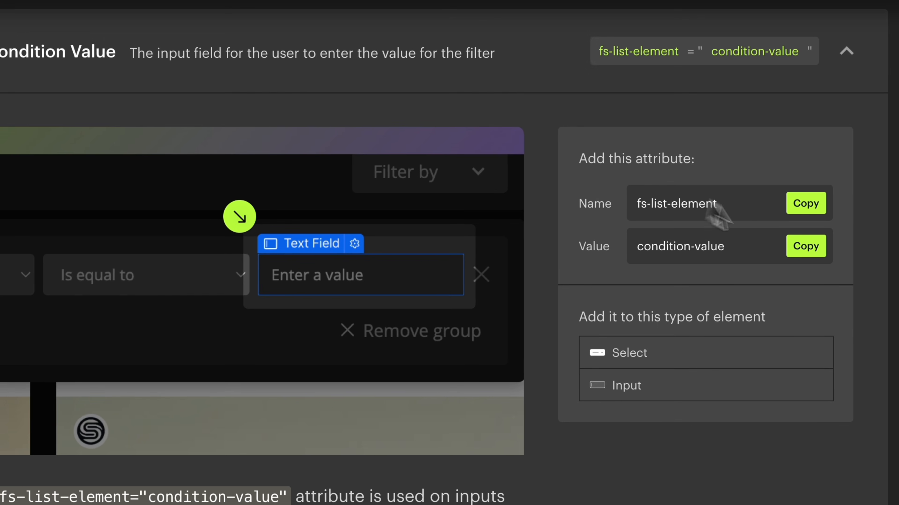
click(806, 246)
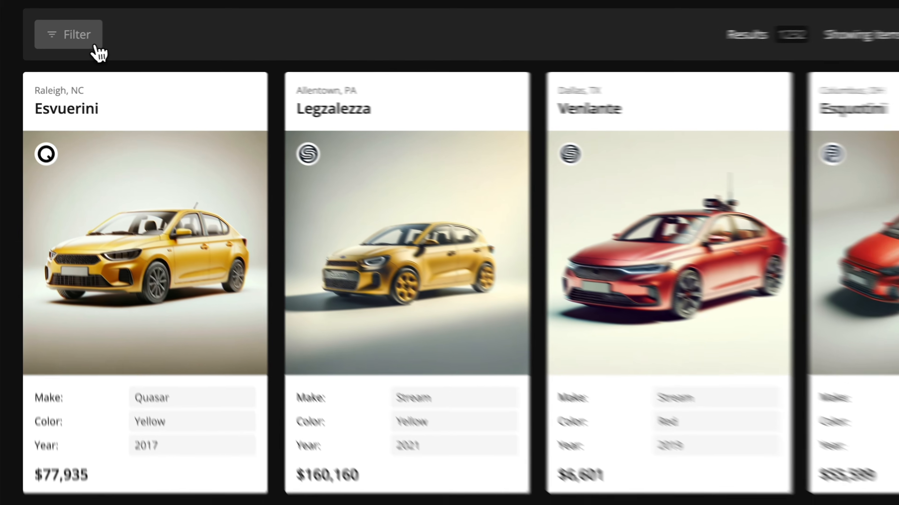
- Open the filter on the live car page and filter the list by Make is equal to Pulse
click(80, 45)
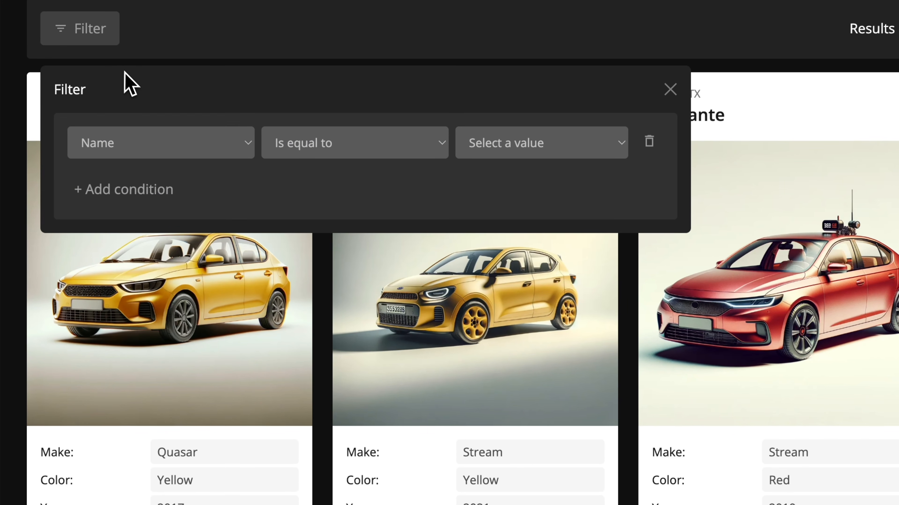
click(170, 139)
click(160, 179)
click(518, 160)
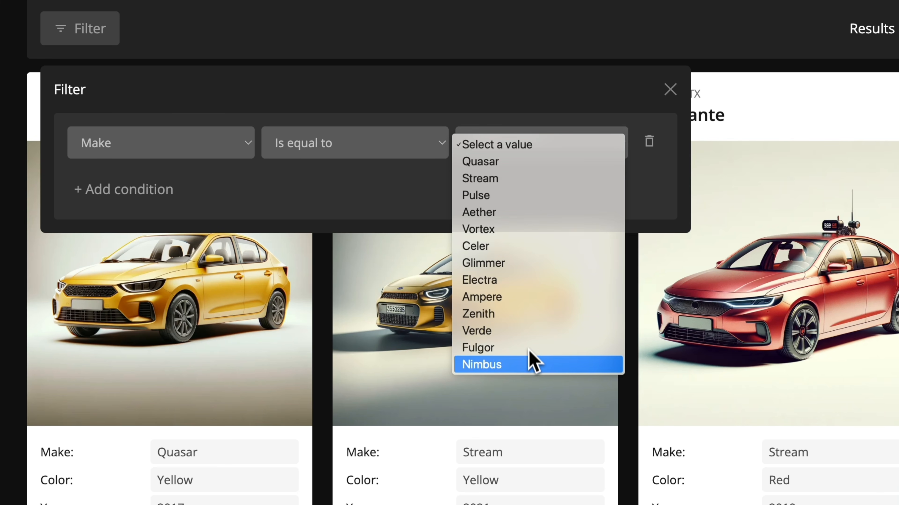
click(524, 196)
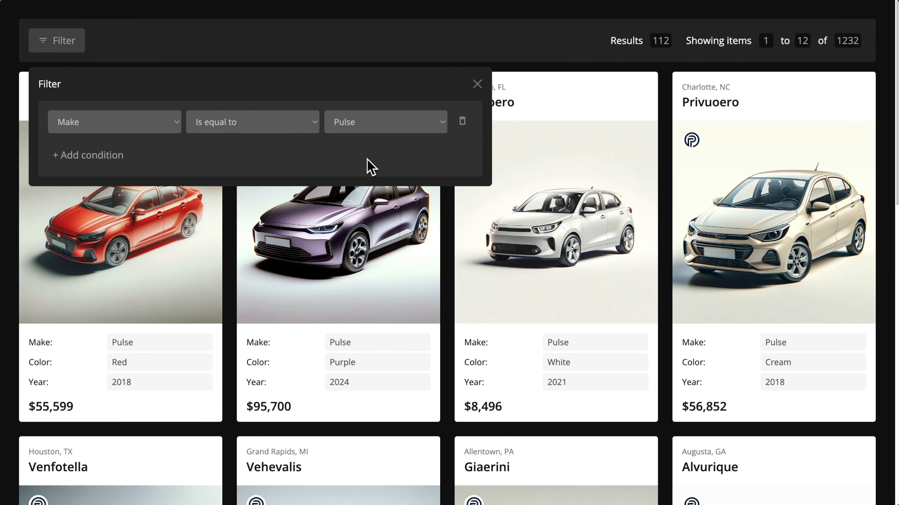
- Change the Make condition's operator to Contains and enter "stream" as its value
click(264, 133)
click(262, 147)
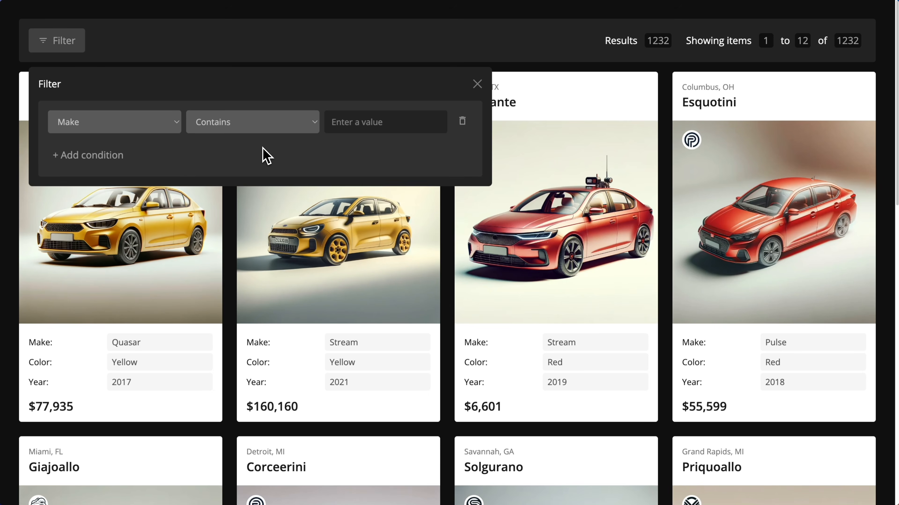
click(397, 124)
text(stream)
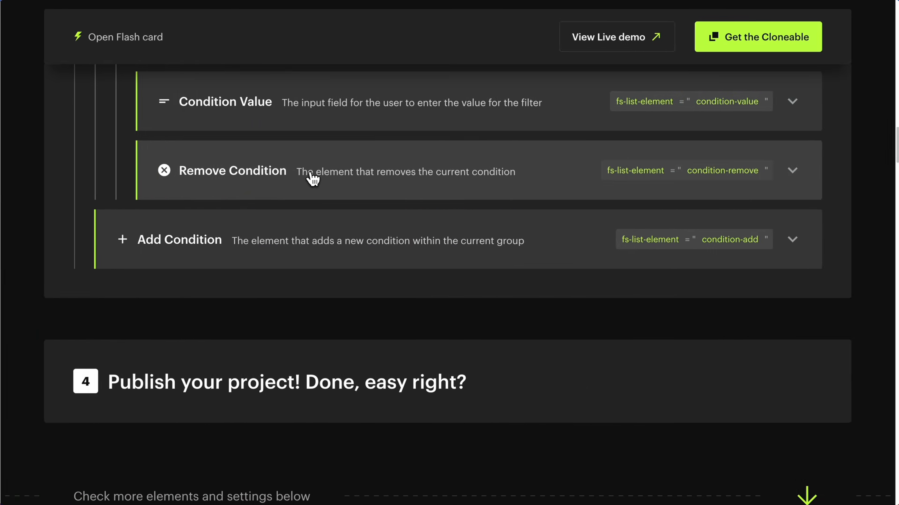
- Copy the Remove Condition attribute from the documentation and add it to the trash icon's link block in Webflow as fs-list-element="condition-remove"
click(311, 177)
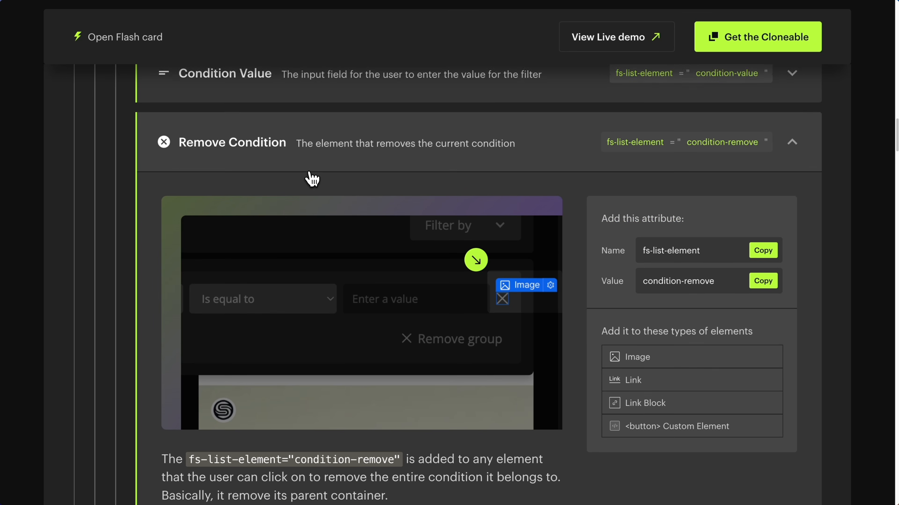
scroll(311, 176, down, 2)
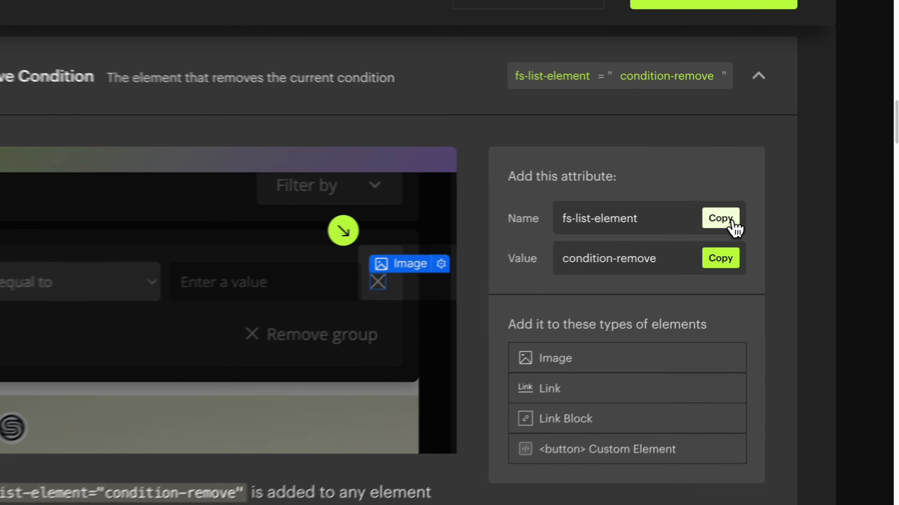
click(766, 213)
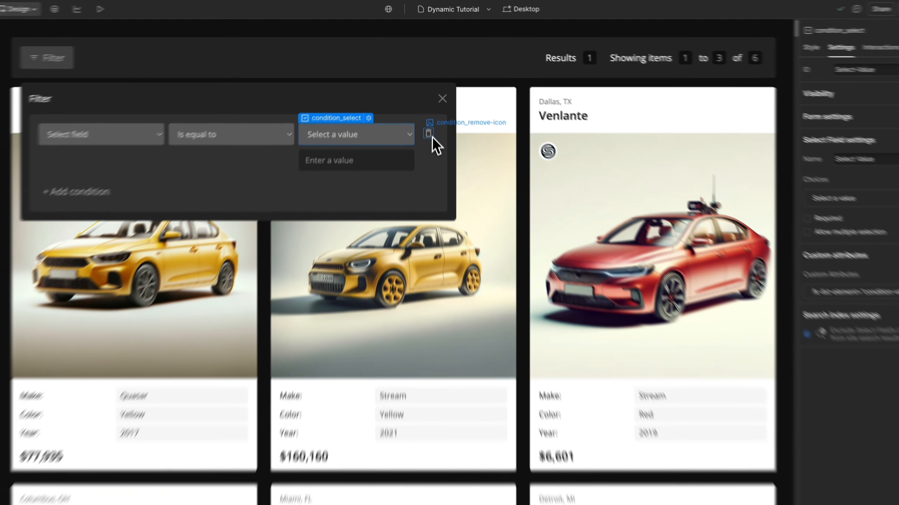
click(429, 133)
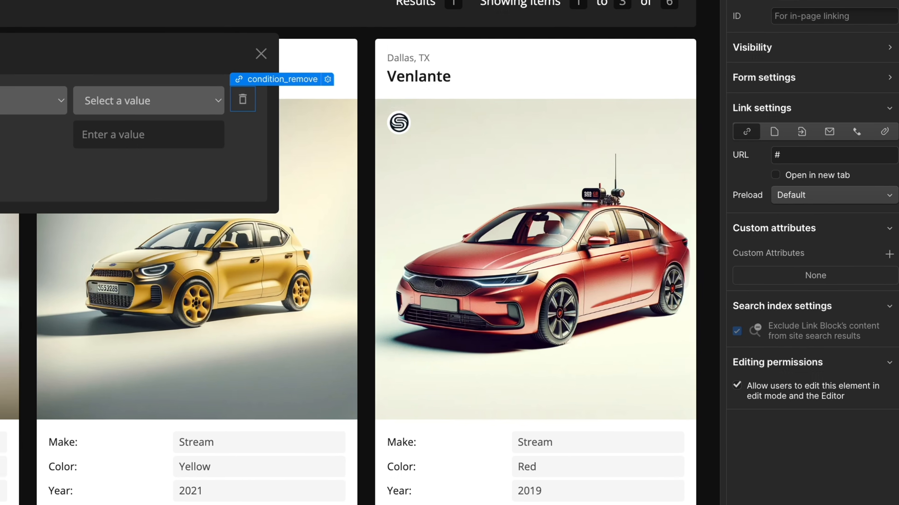
click(891, 255)
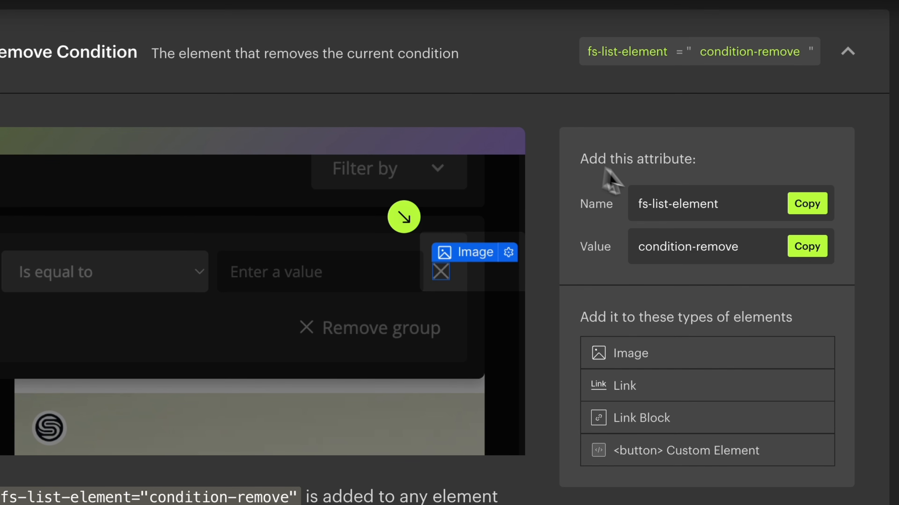
click(807, 249)
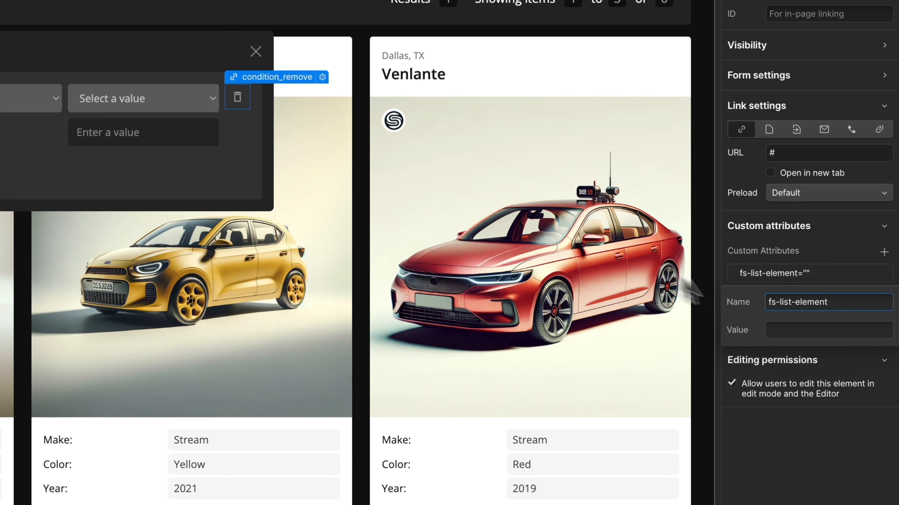
click(795, 330)
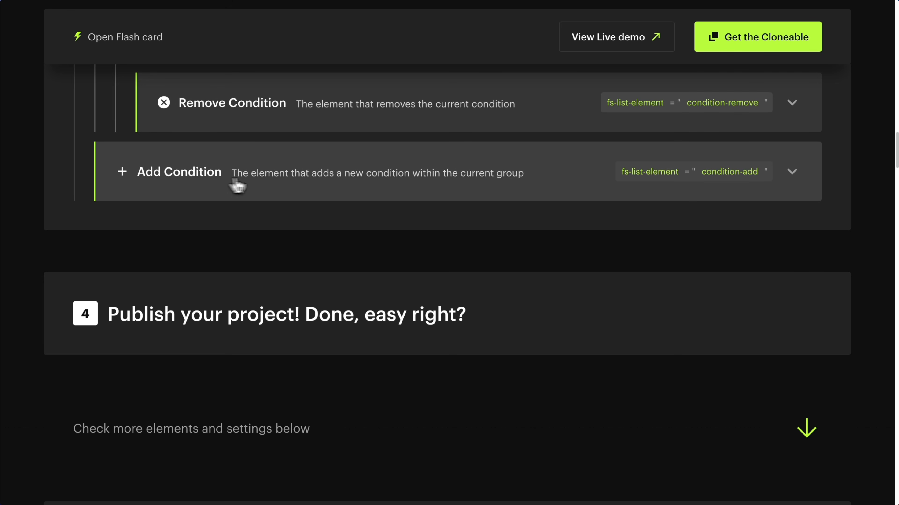
- Copy the Add Condition attribute from the documentation and add it to the "+ Add condition" link in Webflow as fs-list-element="condition-add"
click(267, 185)
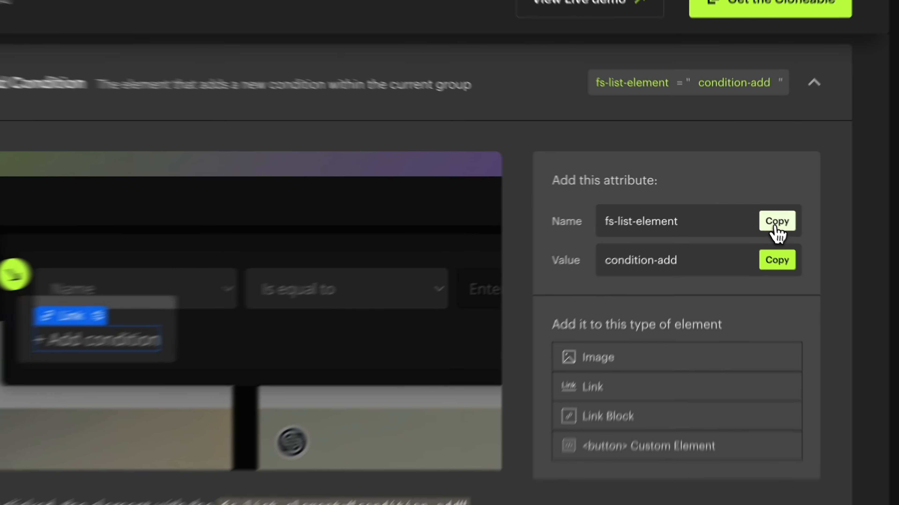
click(763, 212)
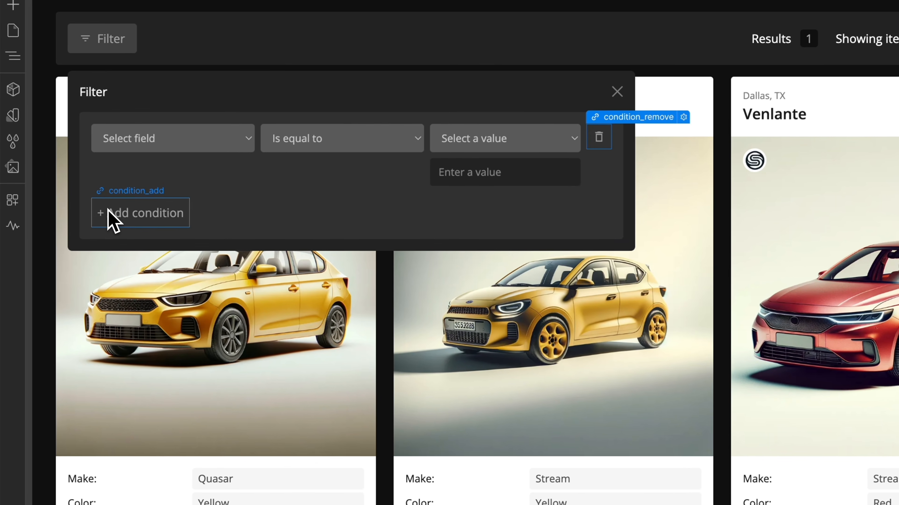
click(77, 178)
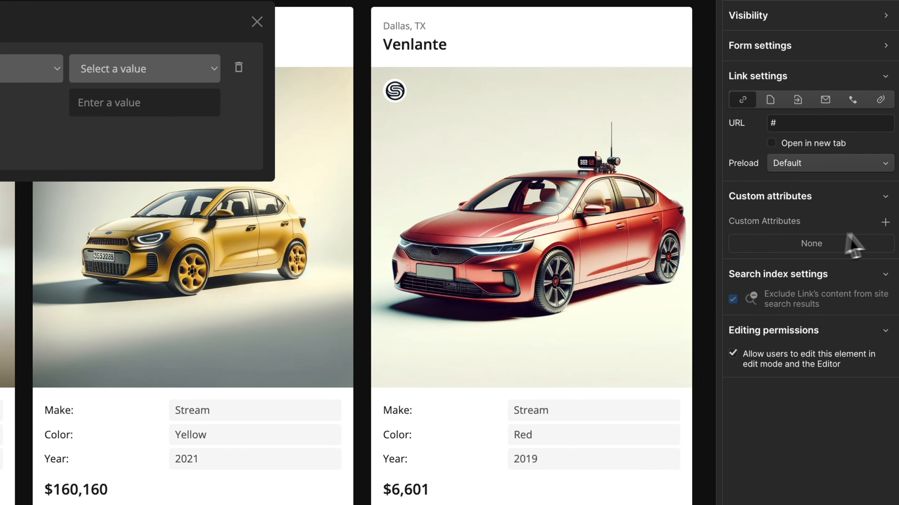
click(886, 222)
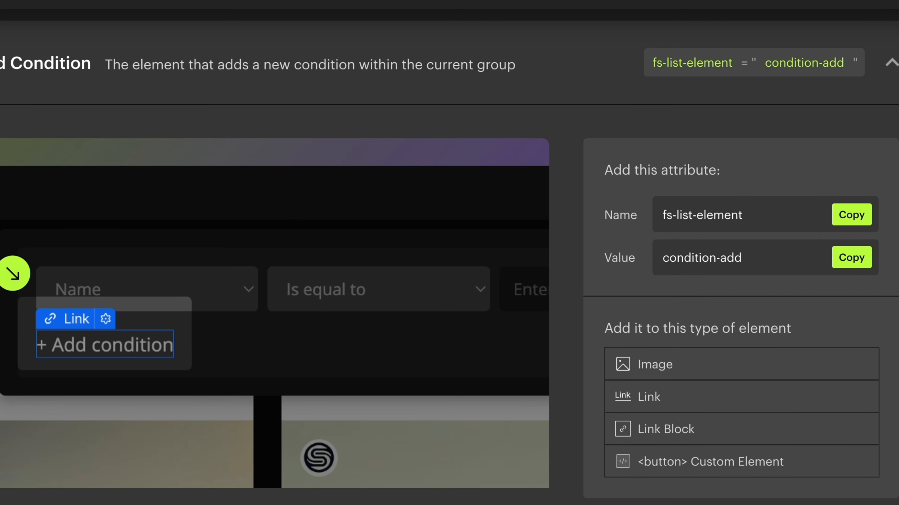
click(863, 260)
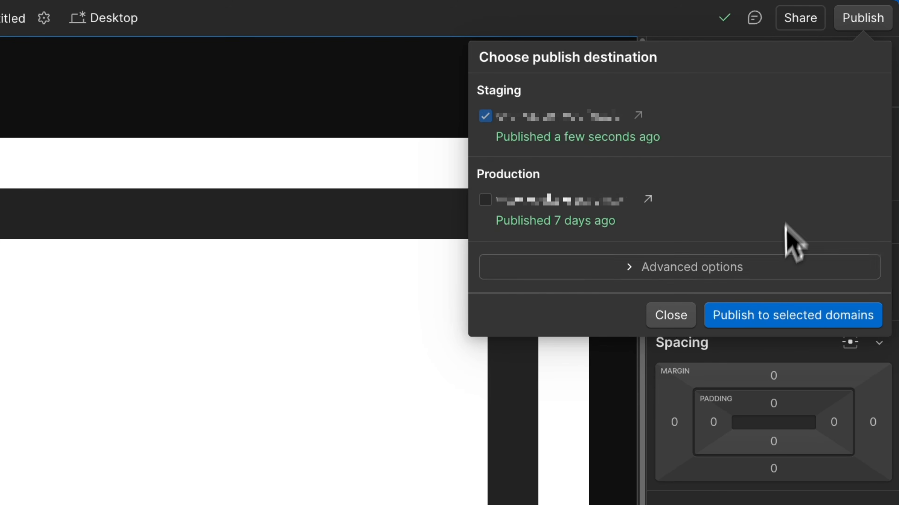
- Publish the Webflow project to the staging domain and open the published site
click(771, 315)
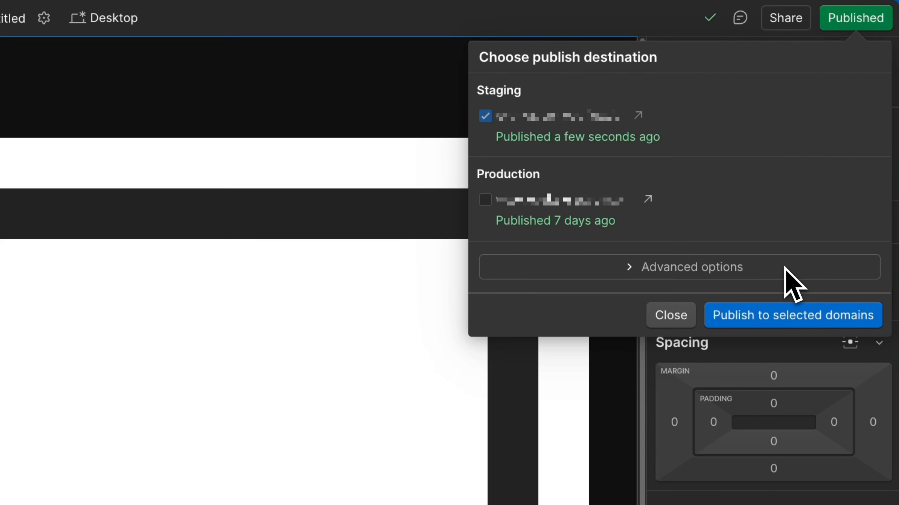
click(643, 117)
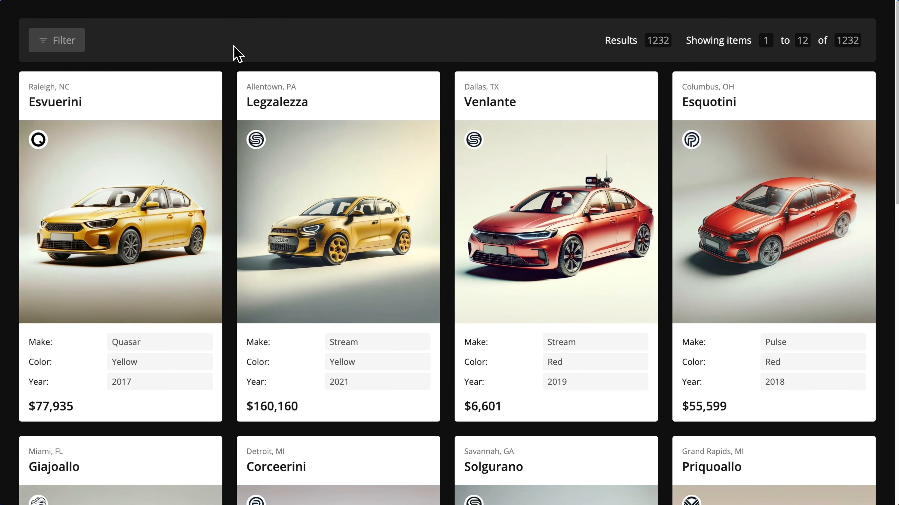
- Open the filter on the published page and set the condition to Make, Is not equal to, Pulse
click(72, 47)
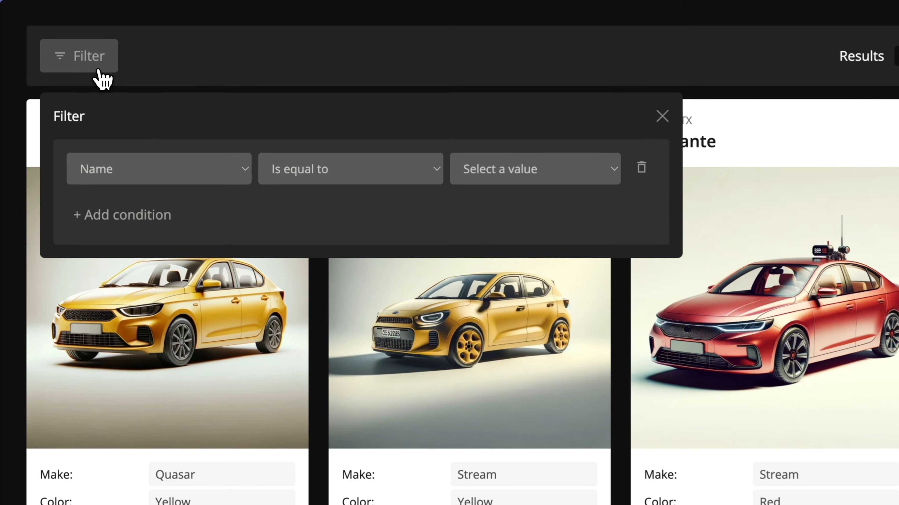
click(169, 179)
click(168, 190)
click(332, 180)
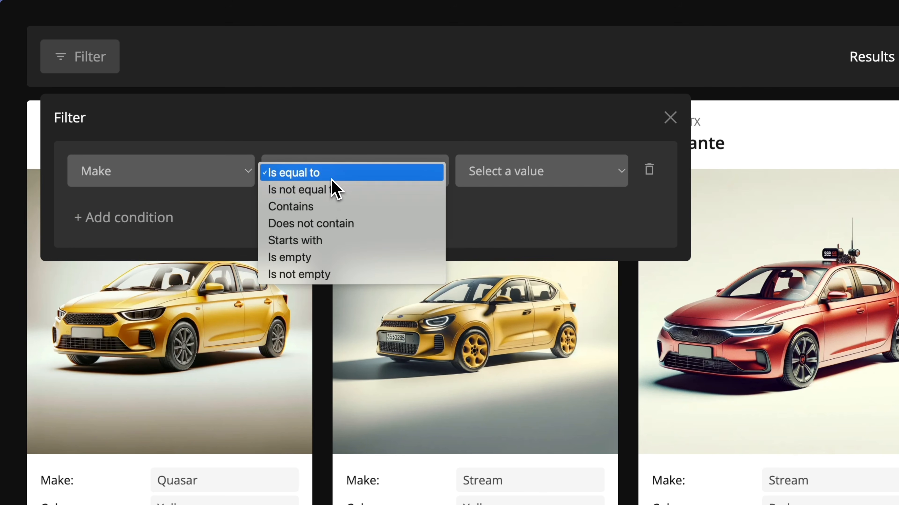
click(330, 191)
click(512, 177)
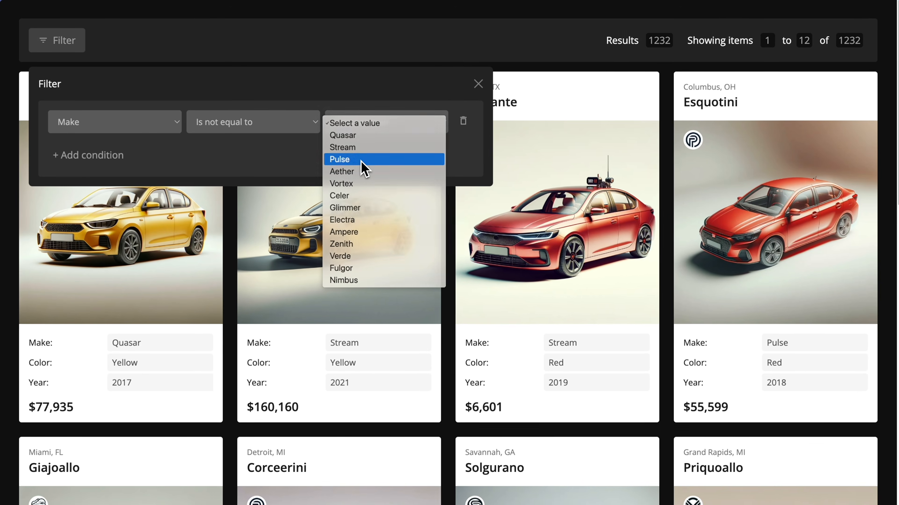
click(361, 160)
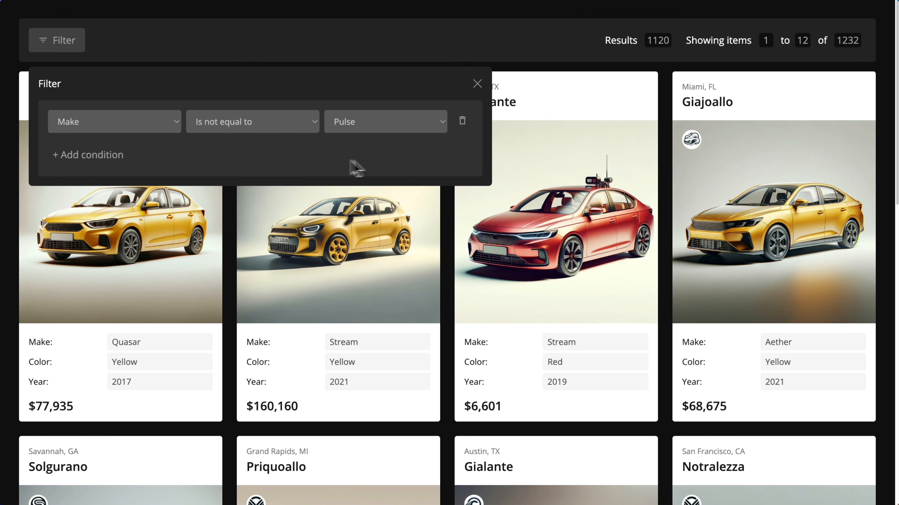
- Add and remove a blank second condition, and change the remaining condition to Year, Is equal to, 2020
click(106, 155)
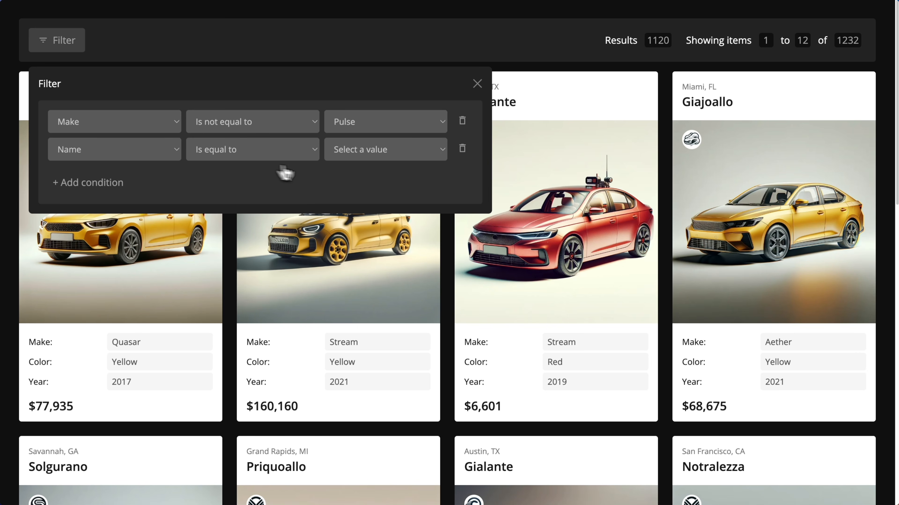
click(461, 149)
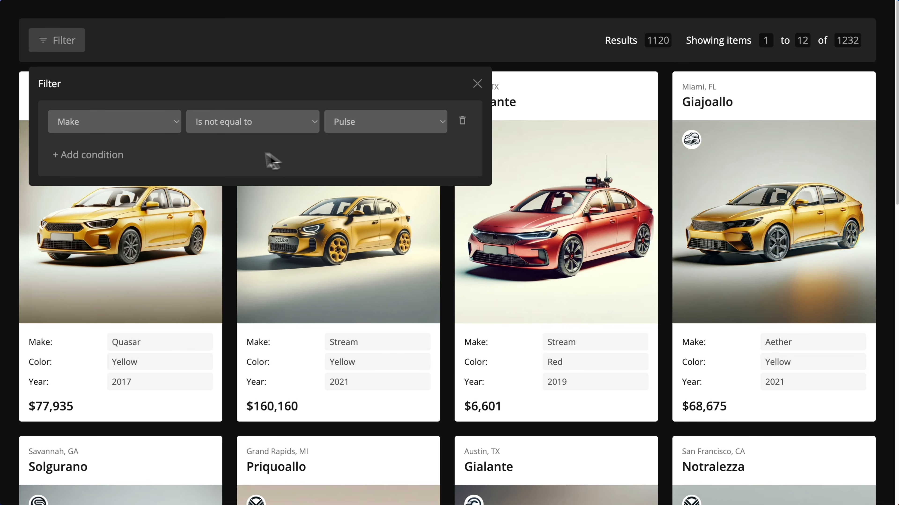
click(131, 124)
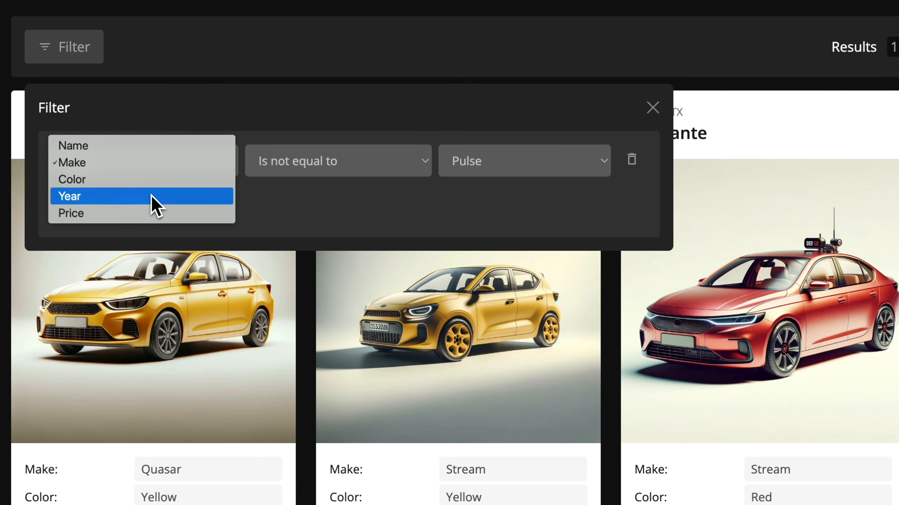
click(118, 150)
click(326, 166)
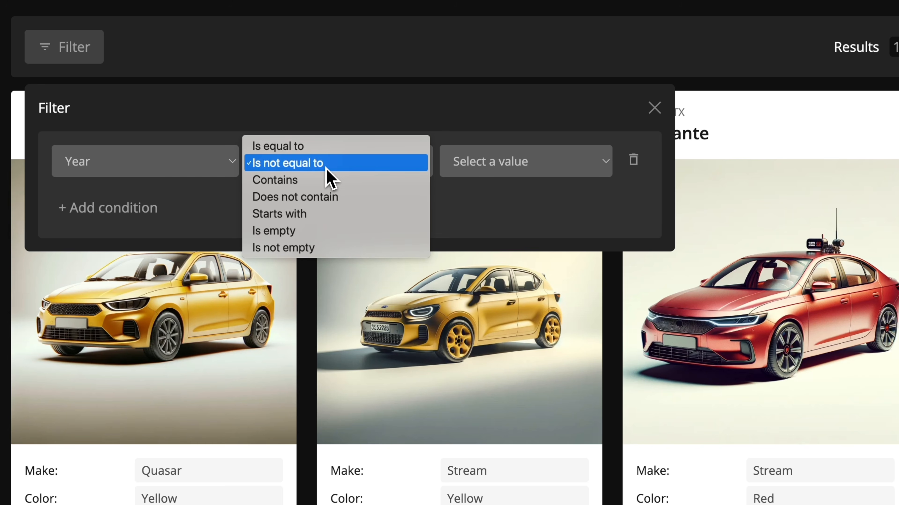
click(326, 156)
click(503, 175)
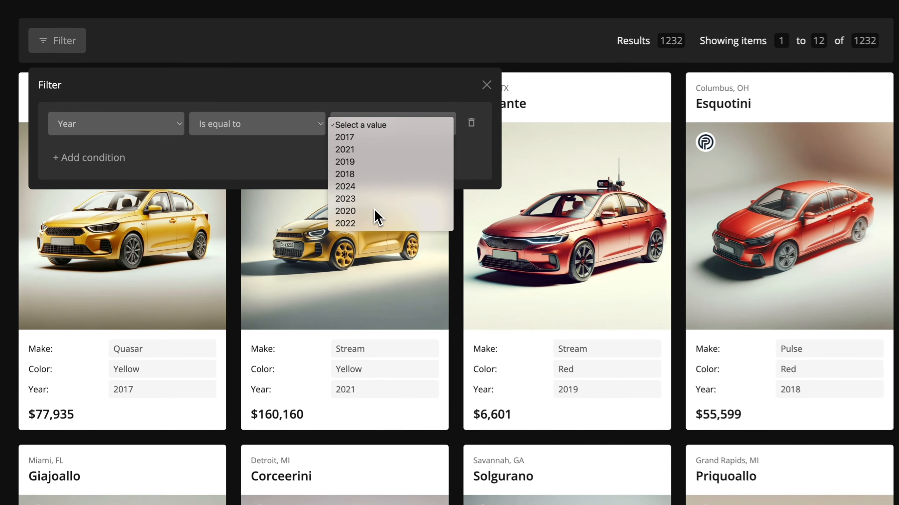
click(501, 278)
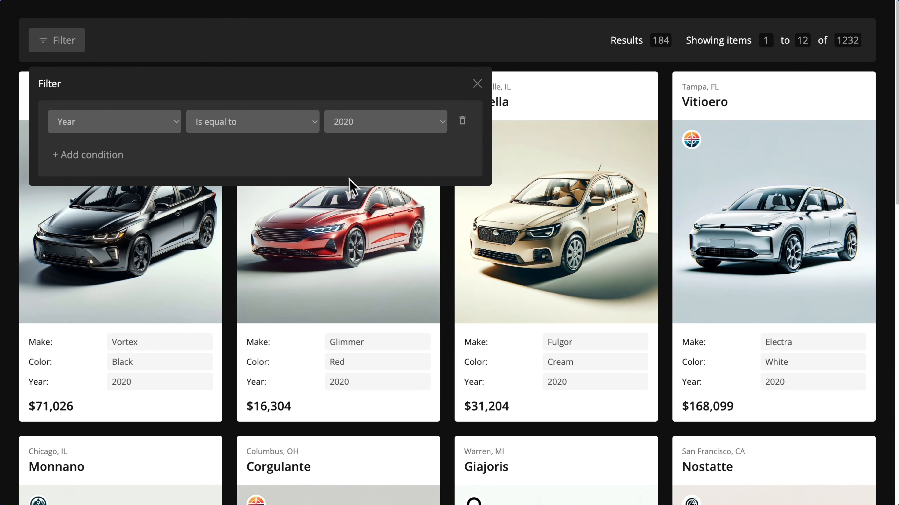
- Add a second filter condition for Color, Is not equal to, Red
click(96, 155)
click(97, 161)
click(101, 173)
click(269, 165)
click(271, 165)
click(387, 165)
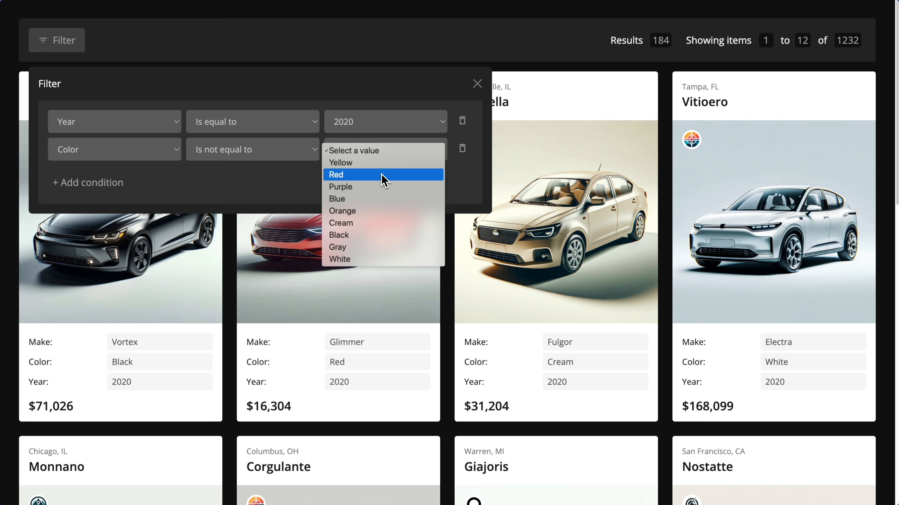
click(385, 174)
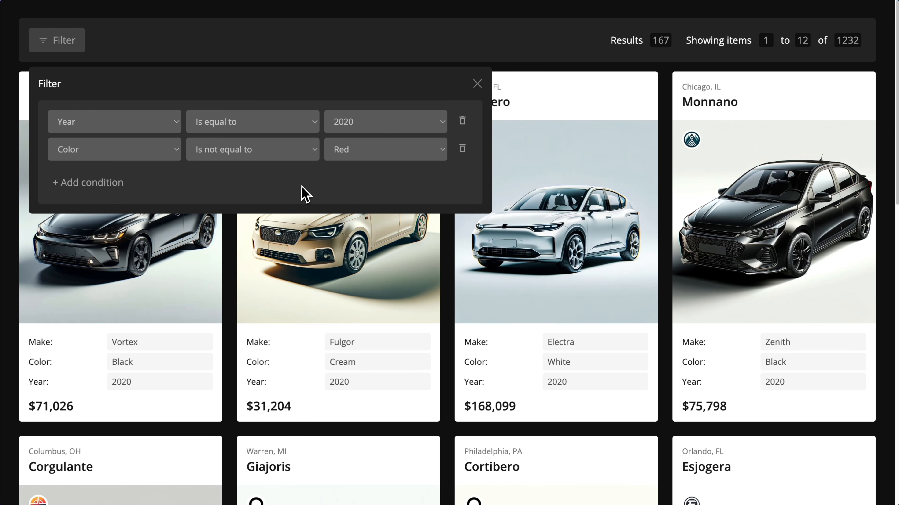
- Remove the Year condition and change the Color condition's operator to Is equal to
click(462, 122)
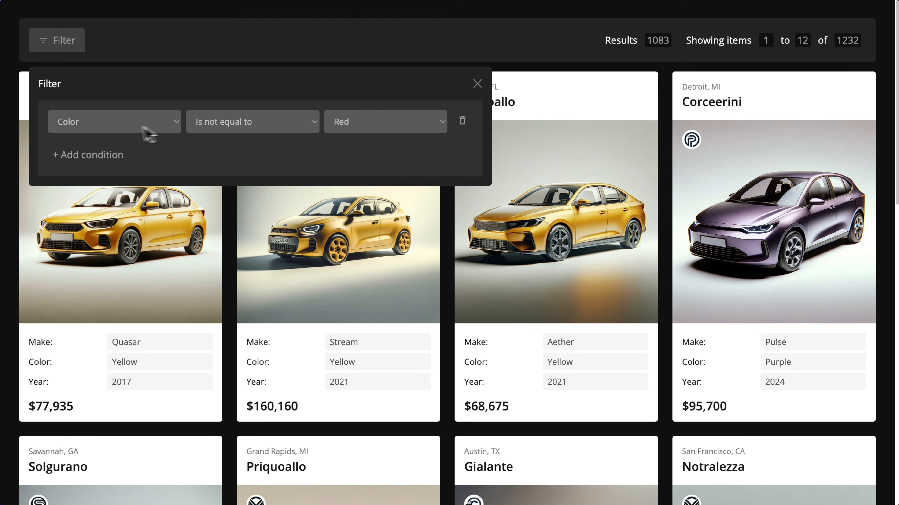
click(261, 122)
click(260, 112)
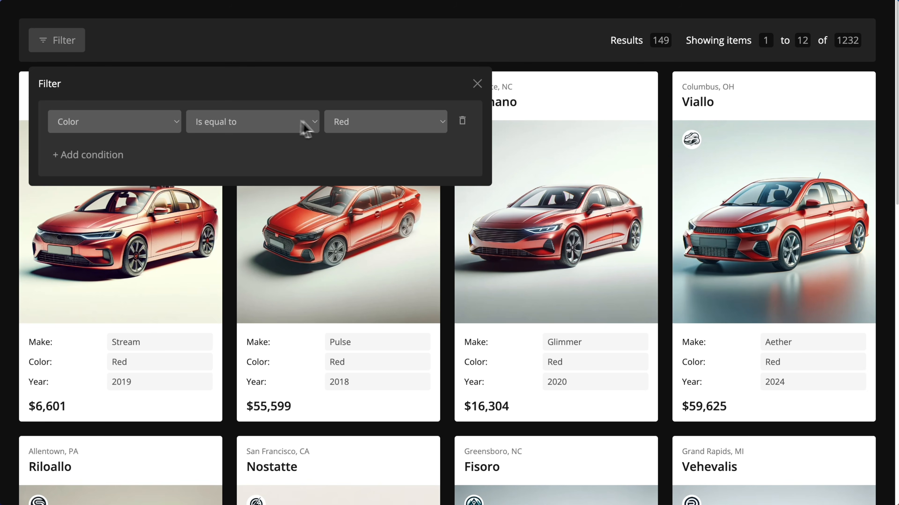
- Add another filter condition for Make, Is equal to, Stream
click(143, 156)
click(100, 156)
click(101, 163)
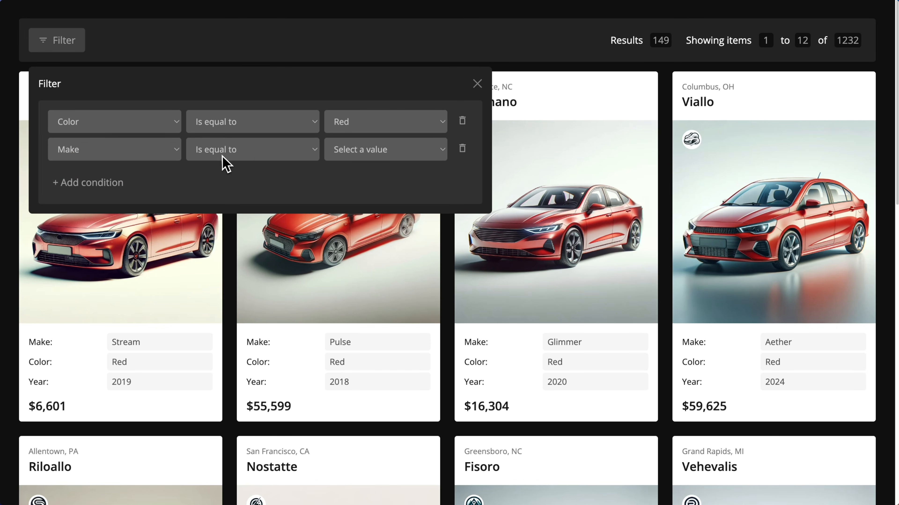
click(400, 163)
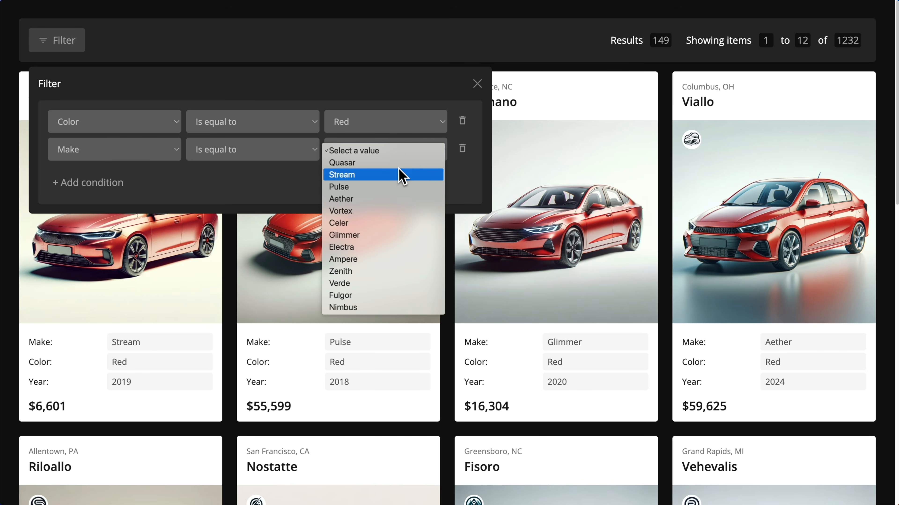
click(395, 175)
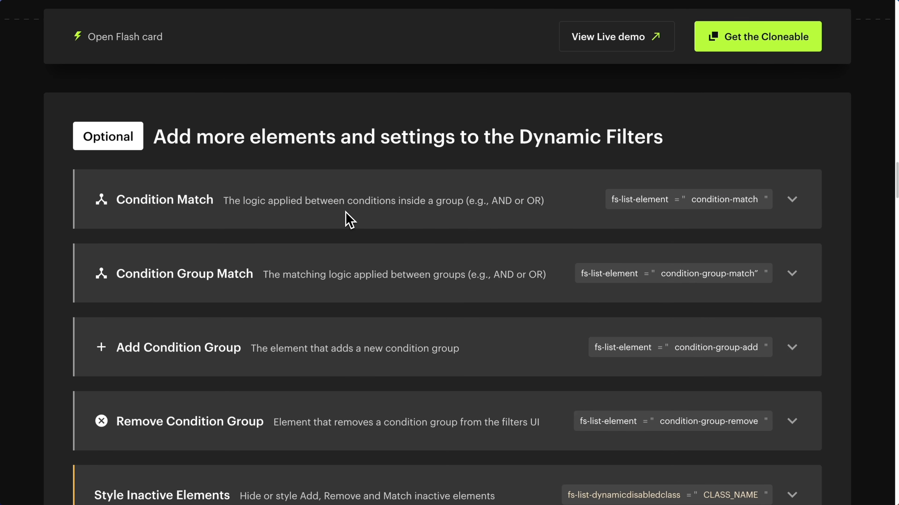
- Copy the Condition Match attribute from the documentation and add it to the And/Or select field in Webflow as fs-list-element="condition-match"
scroll(345, 211, down, 1)
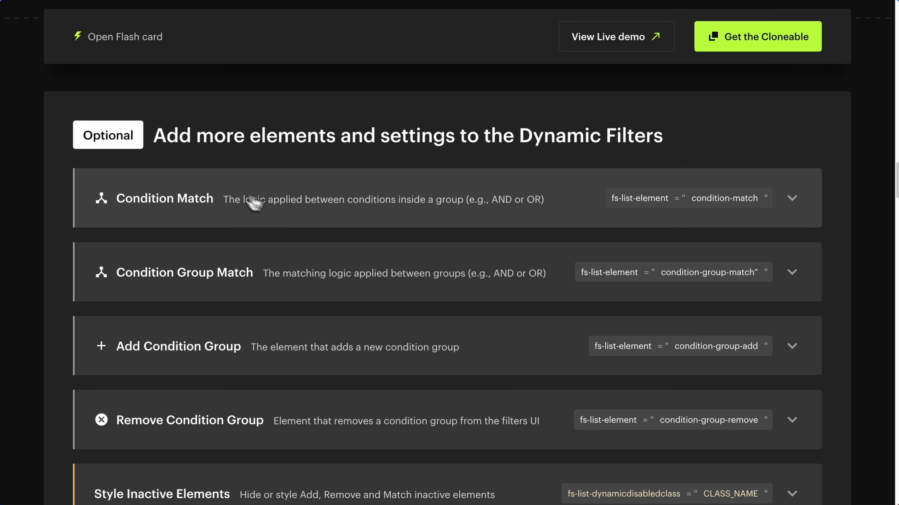
click(283, 211)
scroll(283, 213, down, 2)
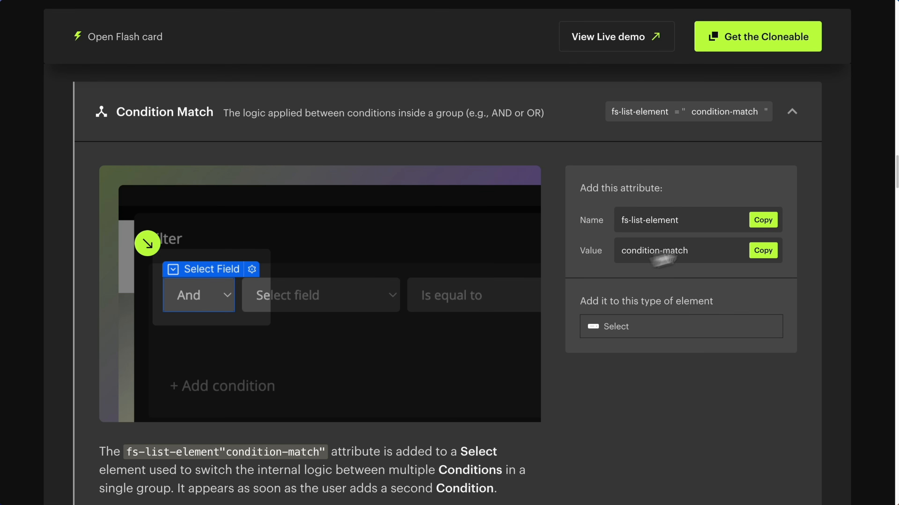
click(763, 220)
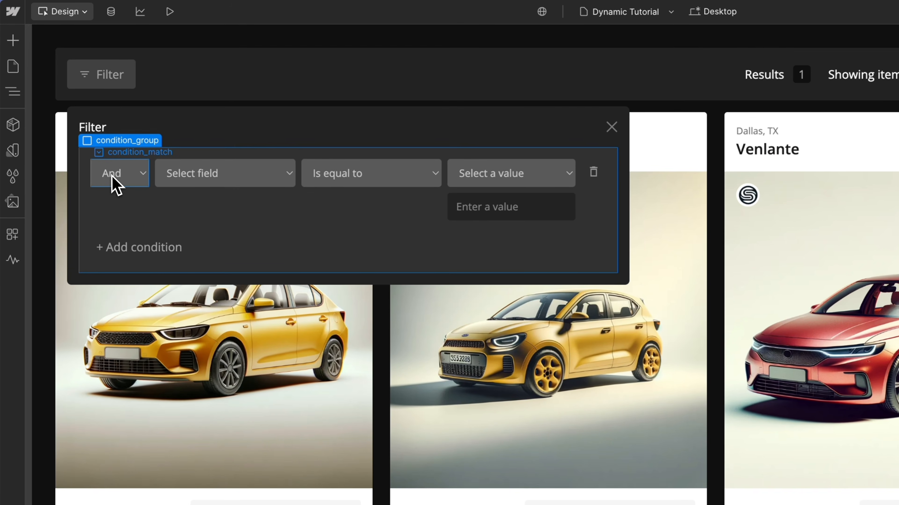
click(88, 128)
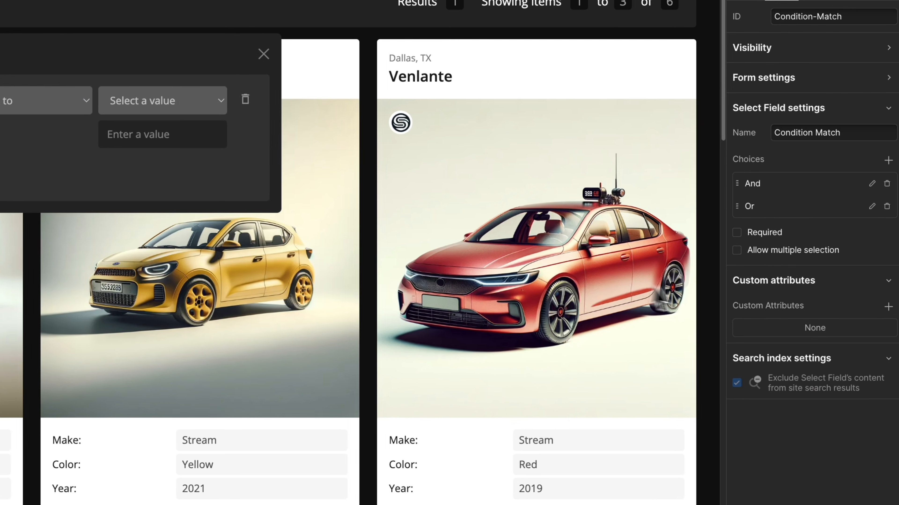
click(884, 307)
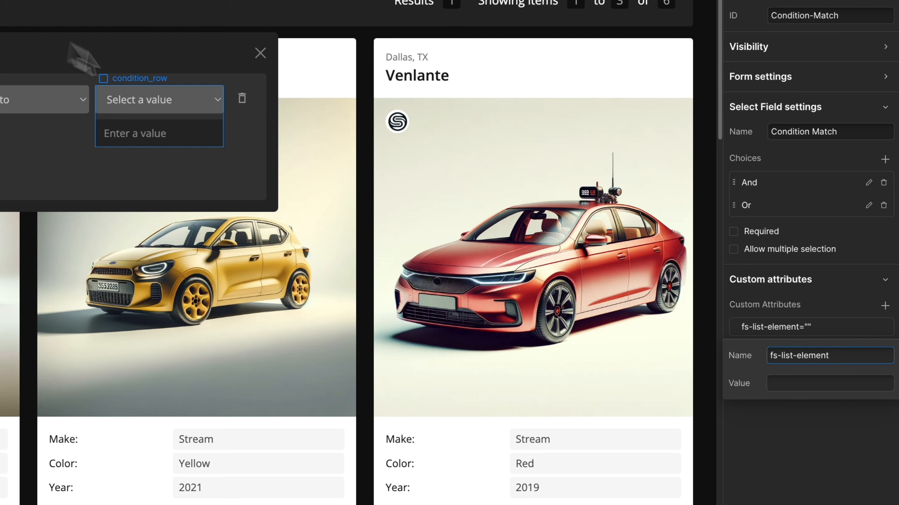
click(795, 384)
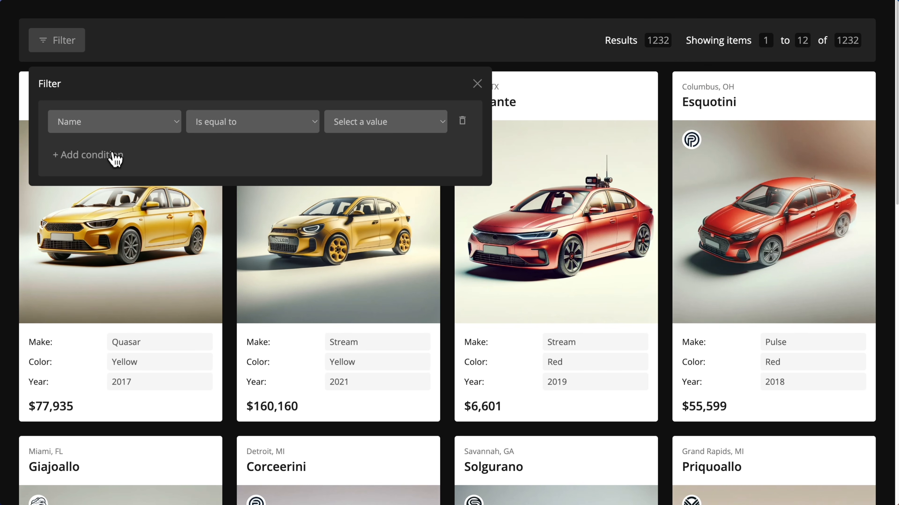
- On the published page, add a second condition with Or matching and set the first to Make, Is equal to, Quasar
click(115, 156)
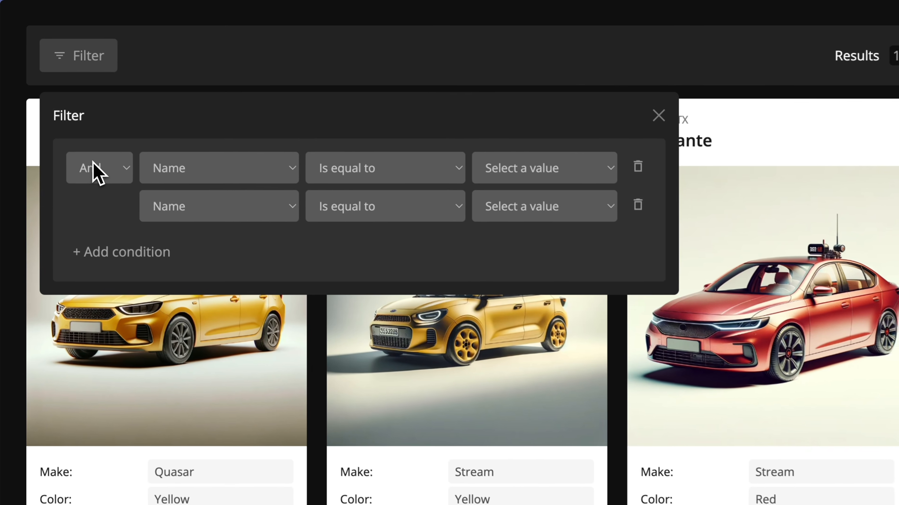
click(72, 125)
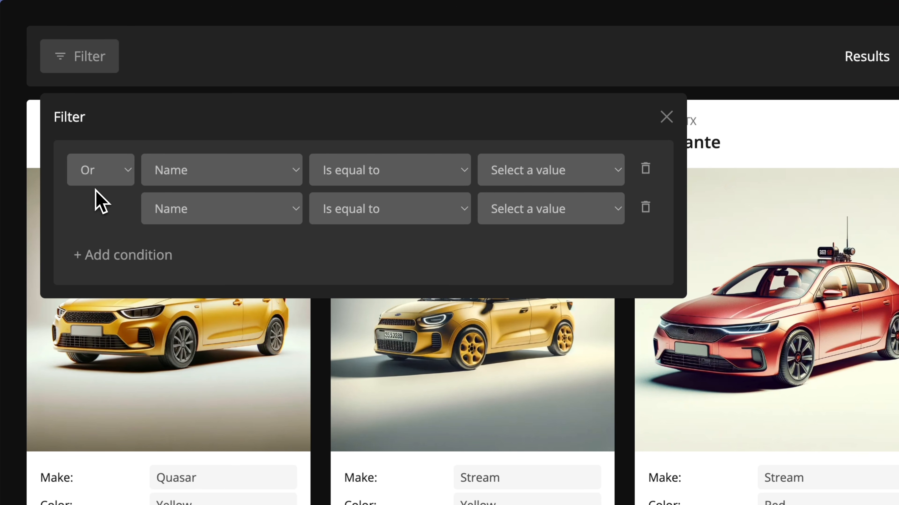
click(193, 178)
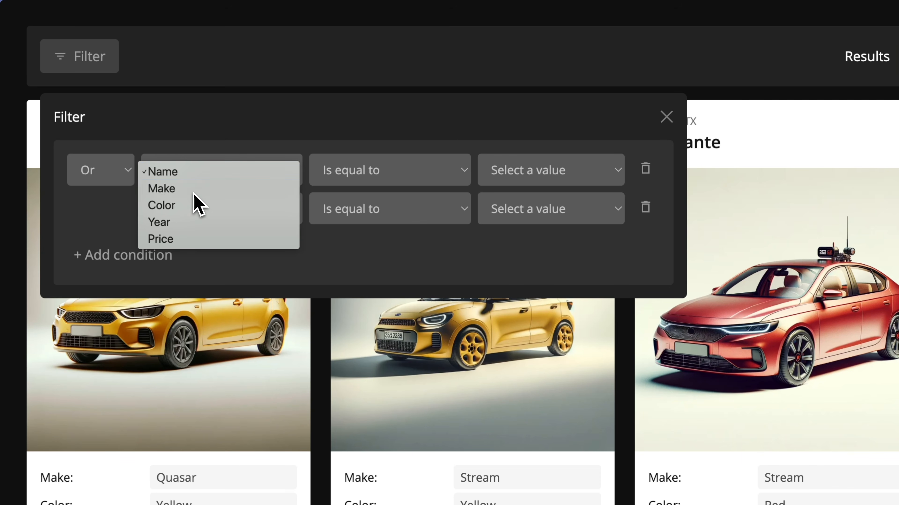
click(197, 191)
click(561, 179)
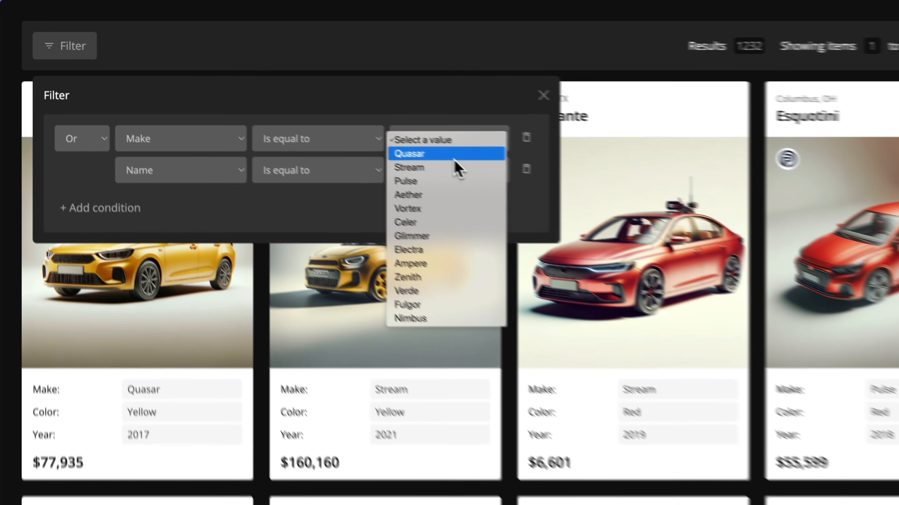
click(546, 200)
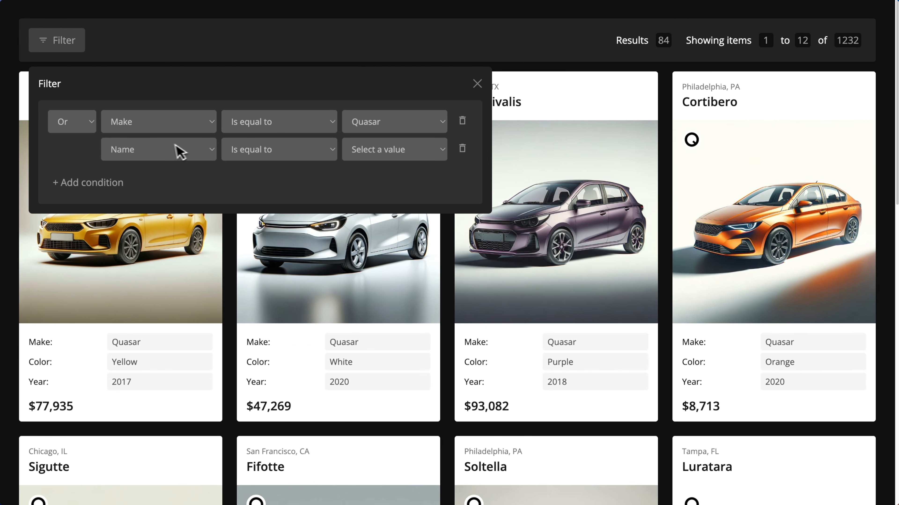
- Set the second filter condition to Color, Is equal to, Yellow
click(181, 151)
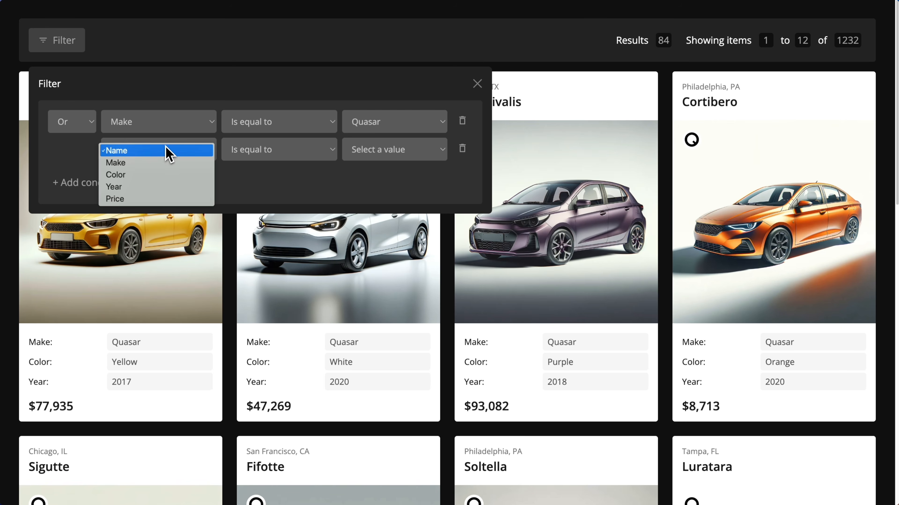
click(161, 176)
click(289, 157)
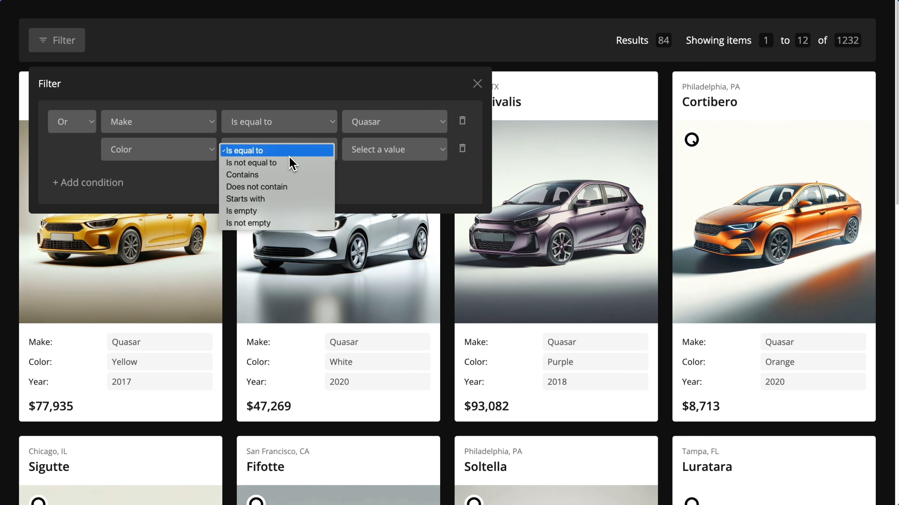
click(283, 151)
click(387, 156)
click(389, 162)
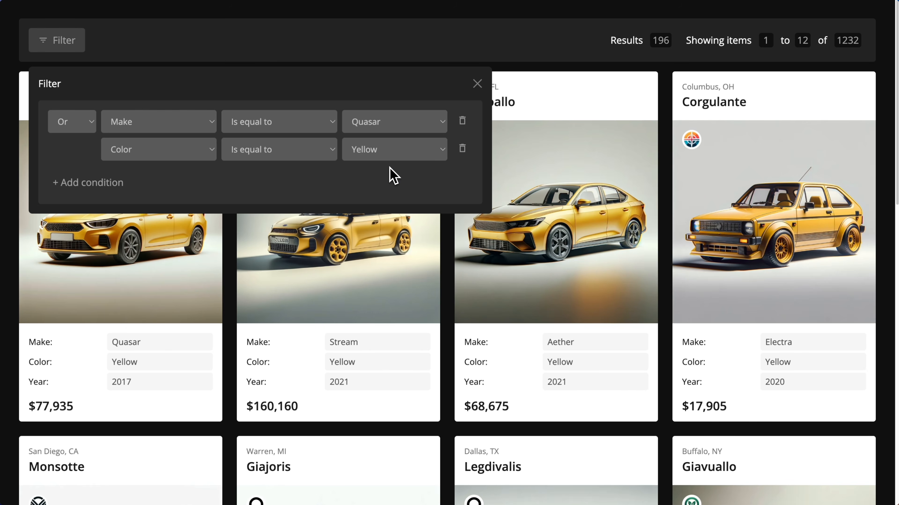
- Compare the filtered cars by switching the condition match to And and back to Or
click(88, 127)
click(78, 110)
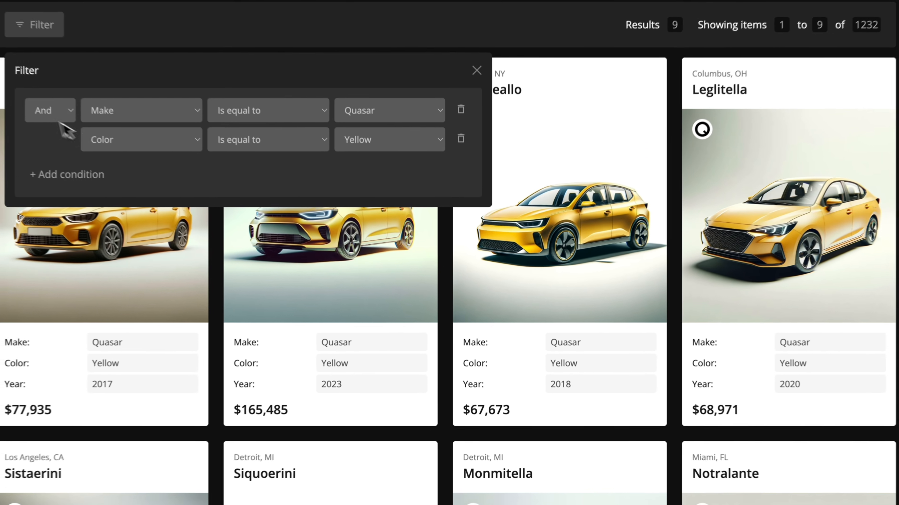
click(59, 120)
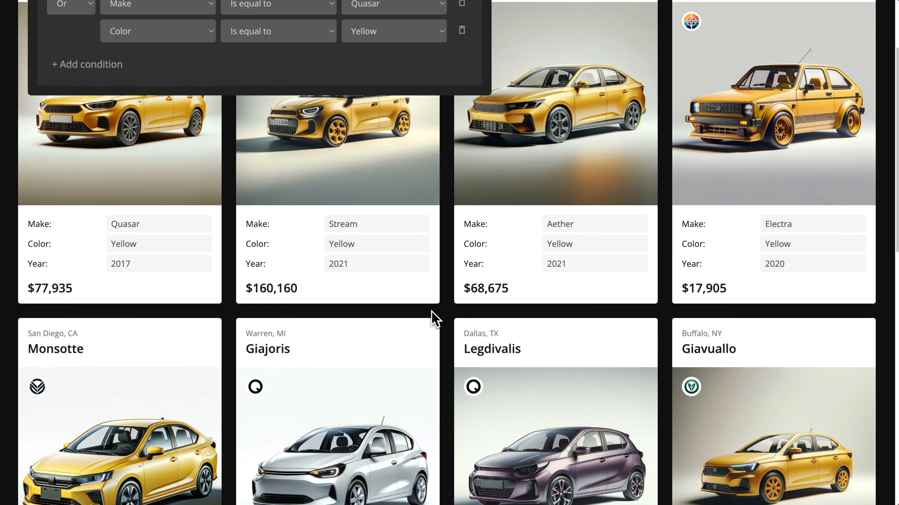
scroll(433, 318, down, 7)
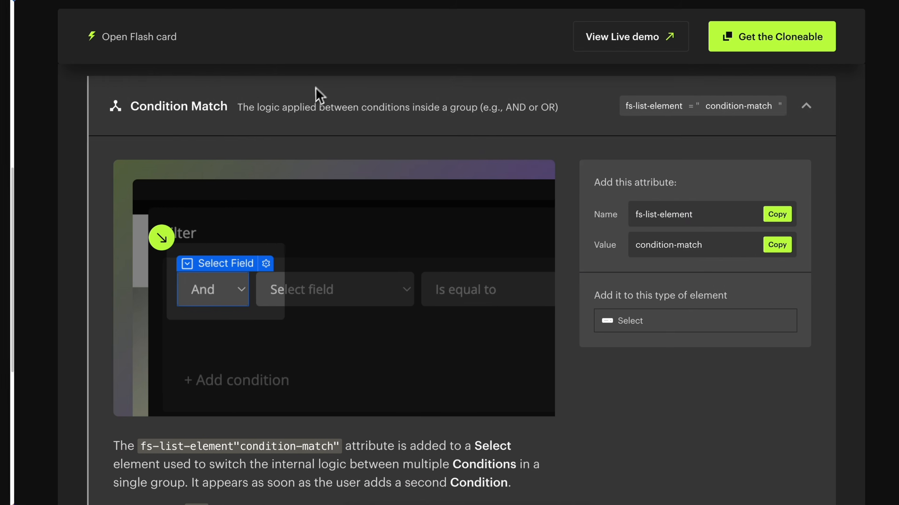
- Copy the Condition Group Match attribute from the documentation and add it to the outer And/Or select field in Webflow as fs-list-element="condition-group-match"
click(315, 95)
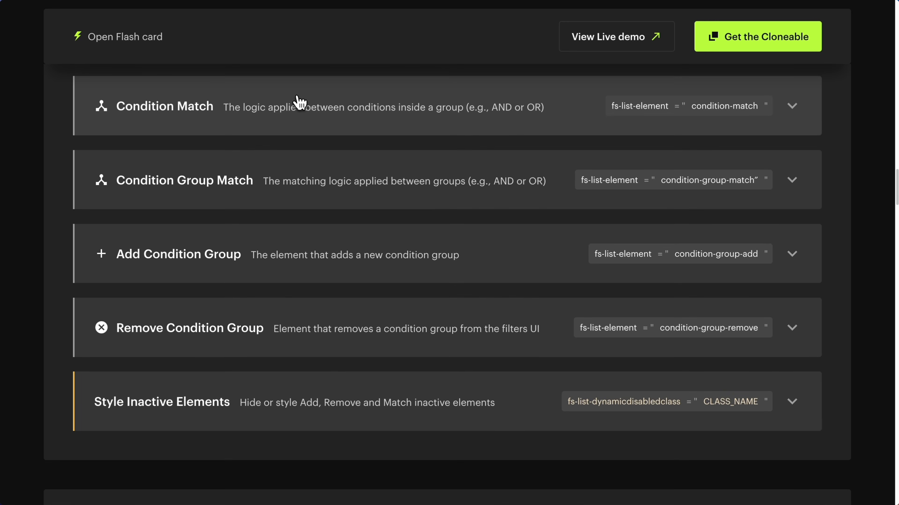
scroll(298, 137, down, 1)
click(300, 137)
scroll(286, 137, down, 1)
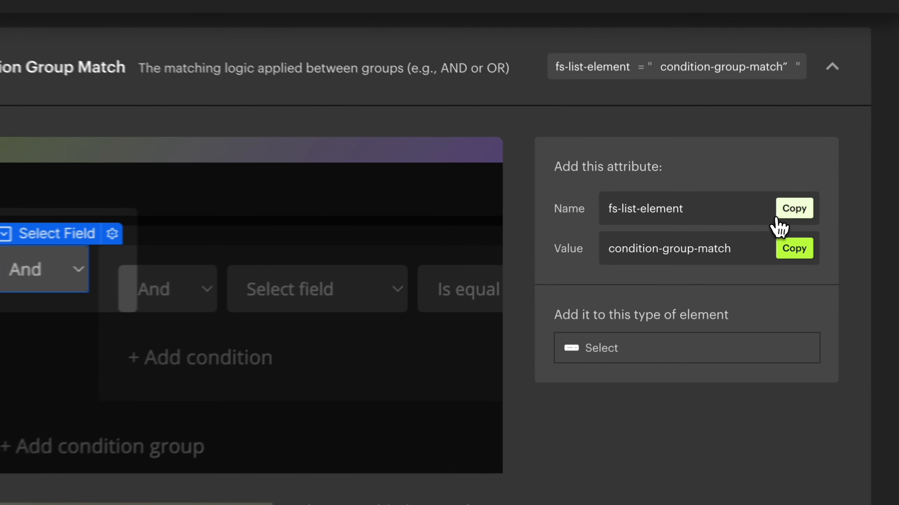
click(763, 213)
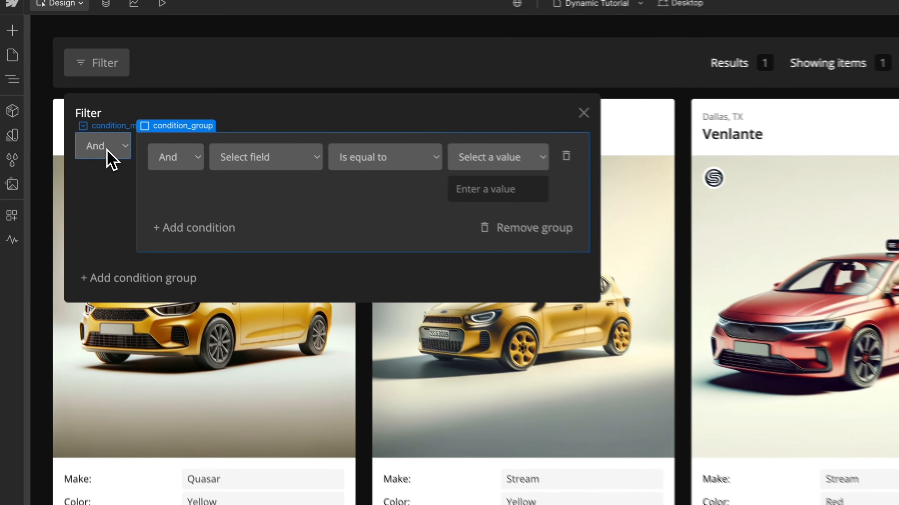
click(80, 120)
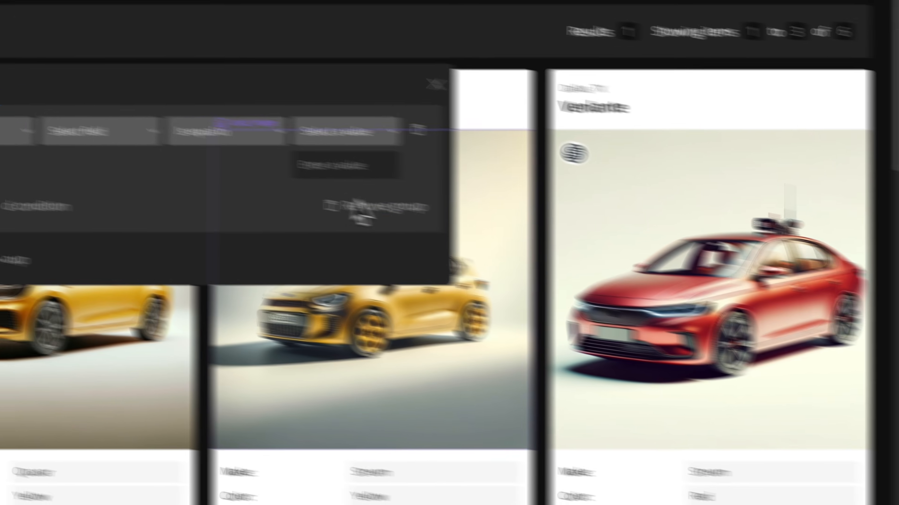
click(883, 304)
key(ctrl+v)
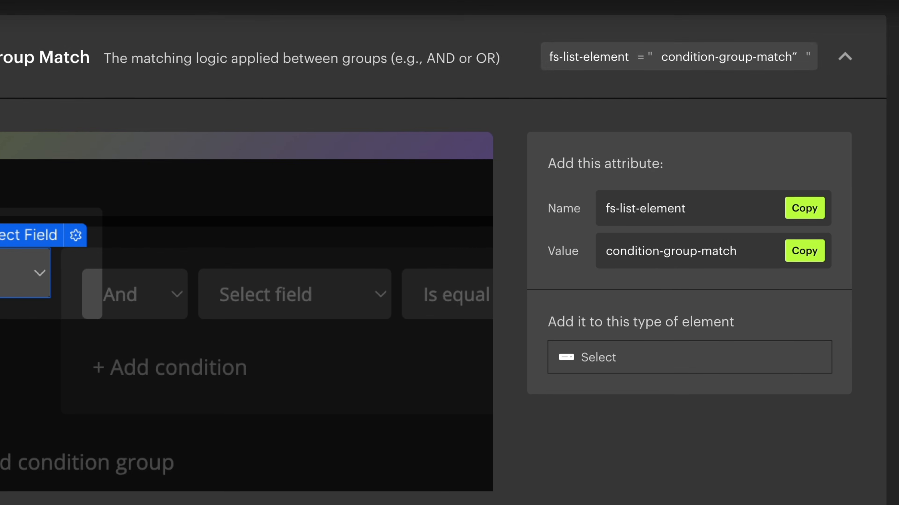
click(799, 255)
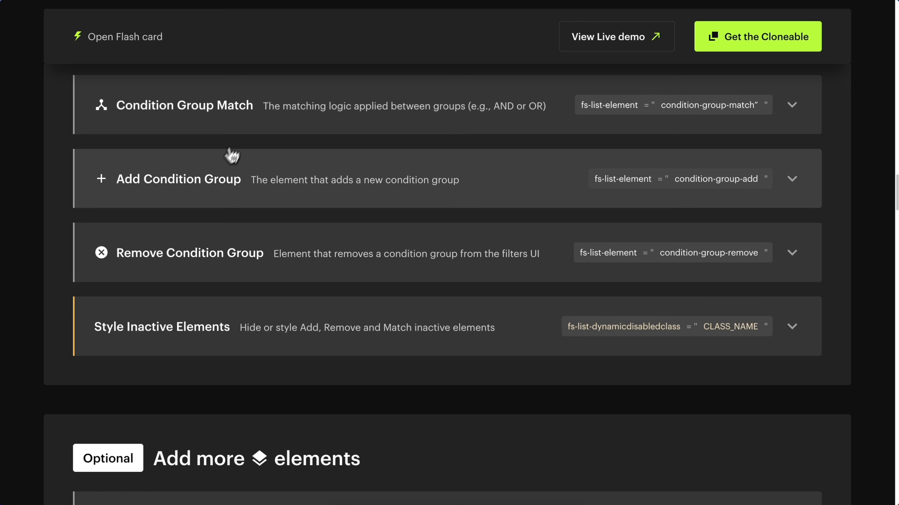
- Copy the Add Condition Group attribute from the documentation and add it to the "+ Add condition group" link in Webflow as fs-list-element="condition-group-add"
click(336, 202)
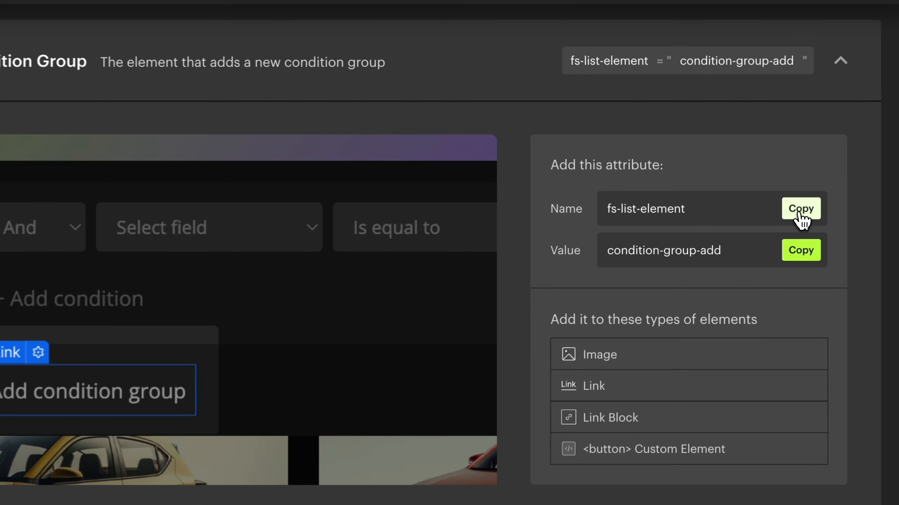
click(764, 215)
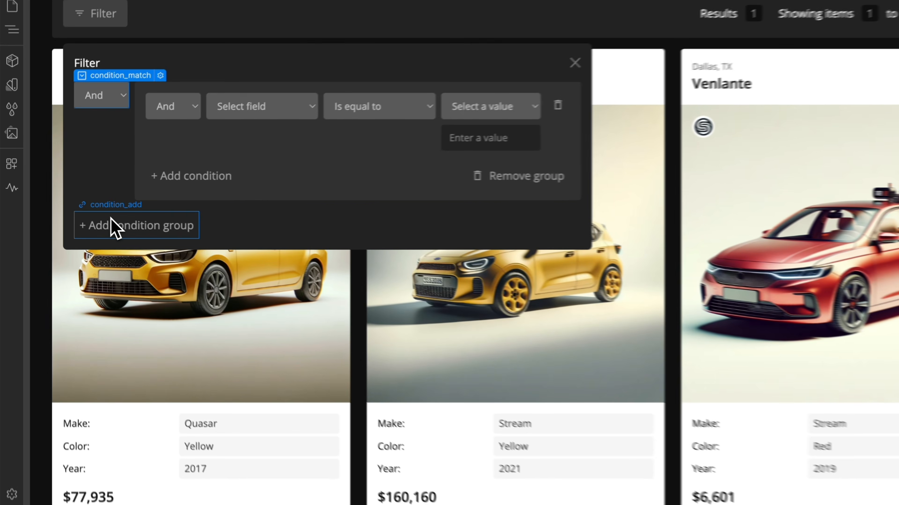
click(91, 216)
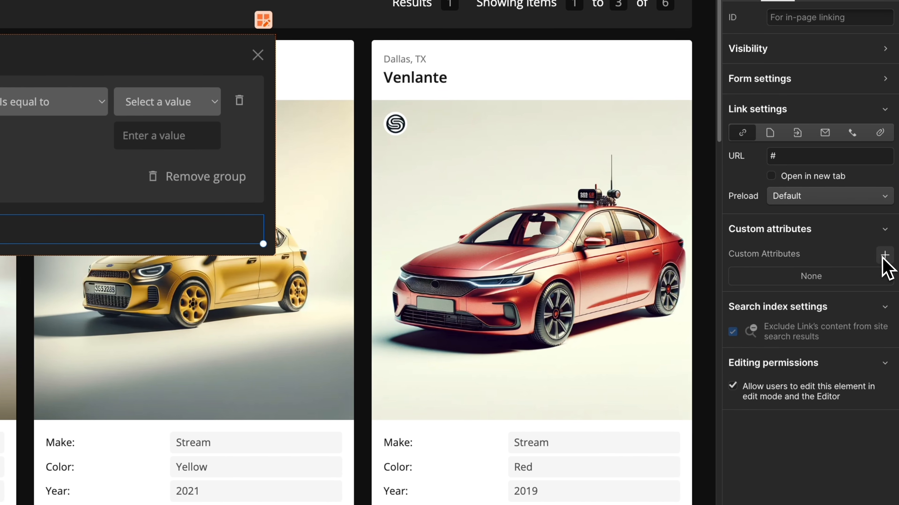
click(881, 257)
key(super+v)
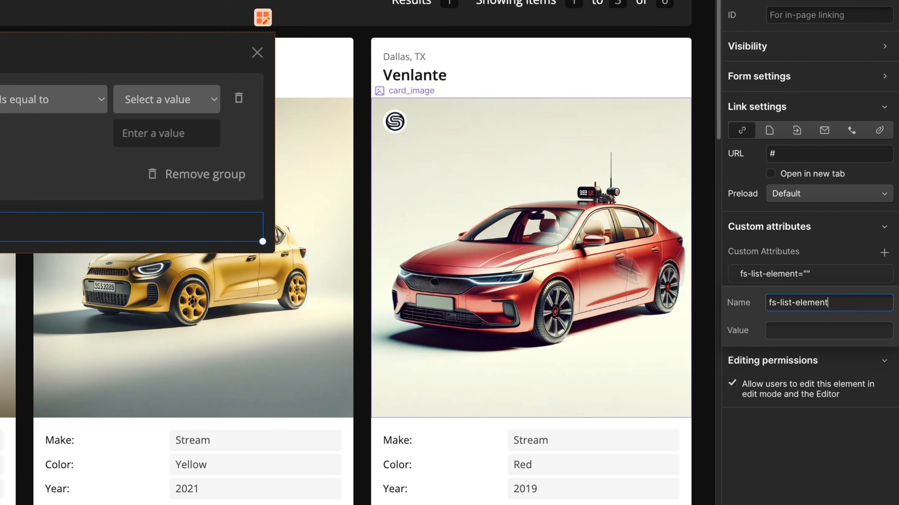
click(793, 330)
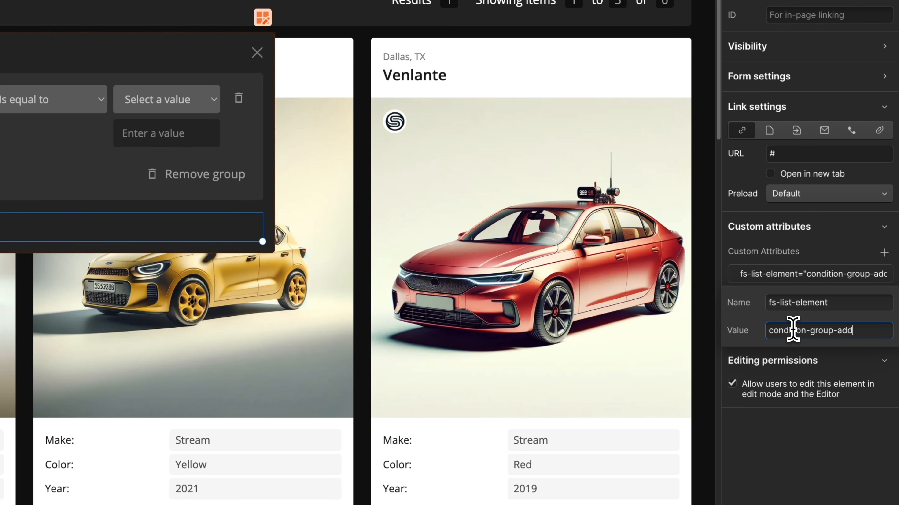
click(850, 244)
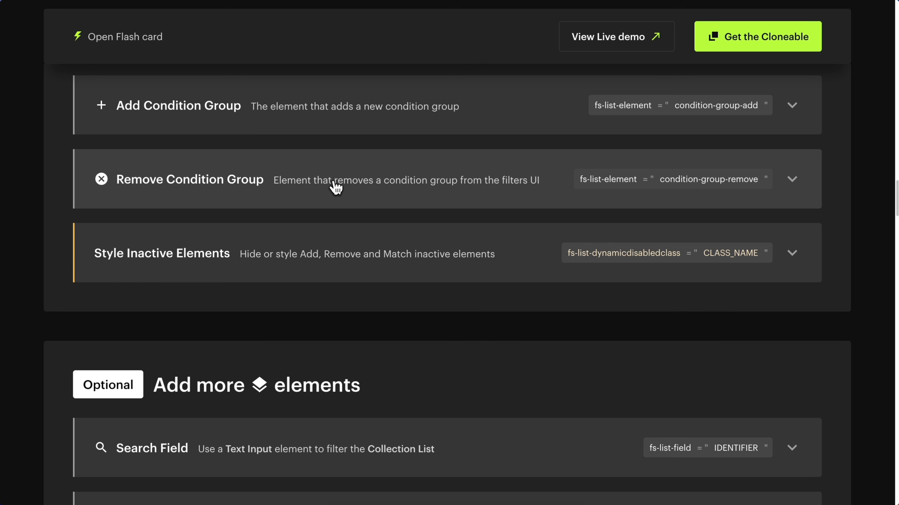
- Copy the Remove Condition Group attribute from the documentation and add it to the "Remove group" link in Webflow as fs-list-element="condition-group-remove"
click(336, 187)
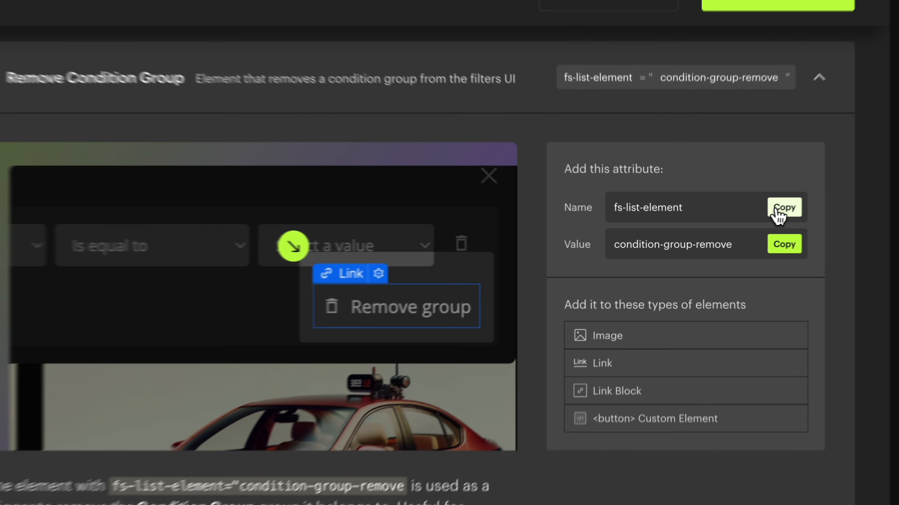
click(761, 215)
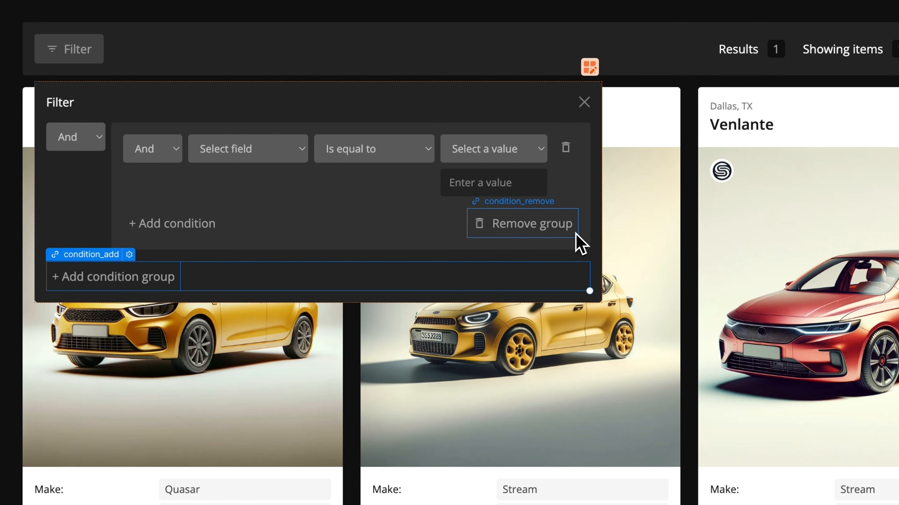
click(576, 234)
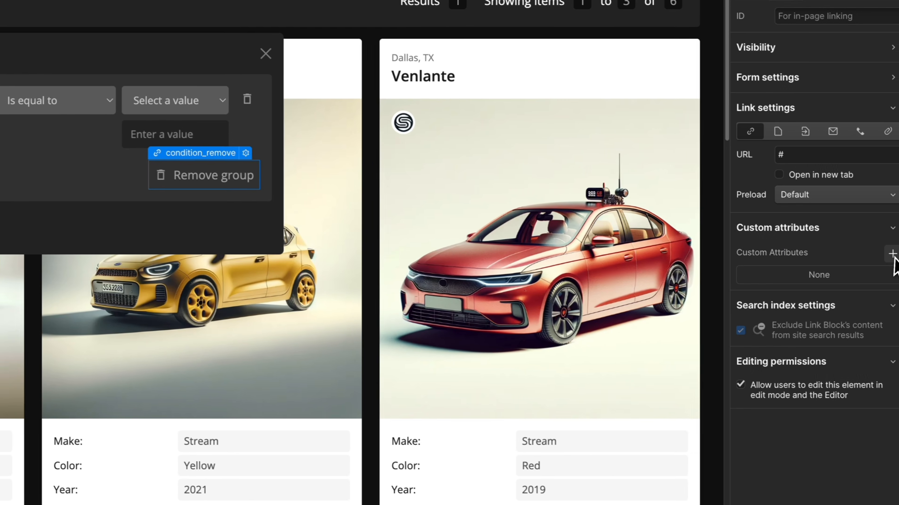
click(885, 252)
key(ctrl+v)
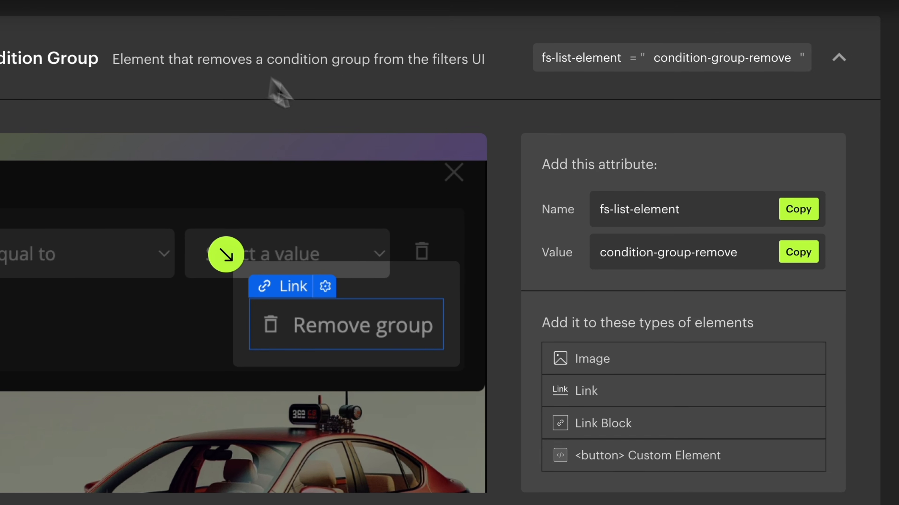
click(793, 254)
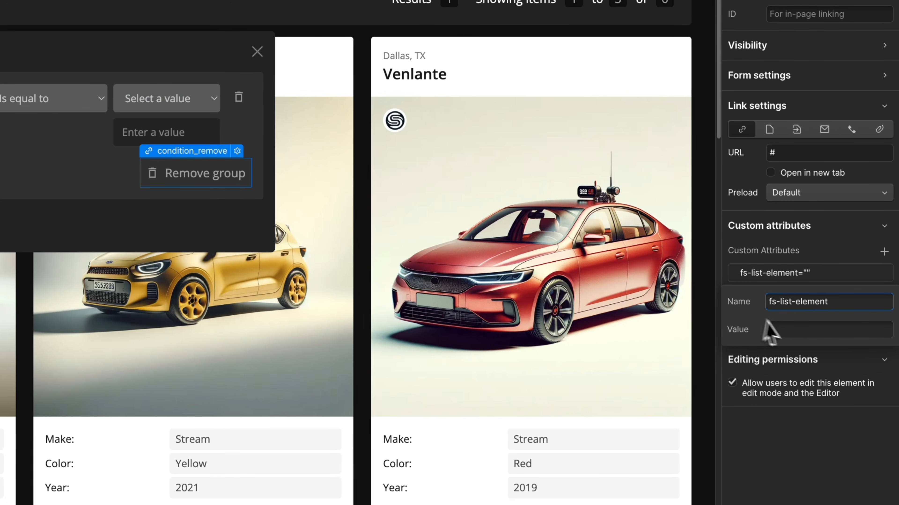
click(786, 329)
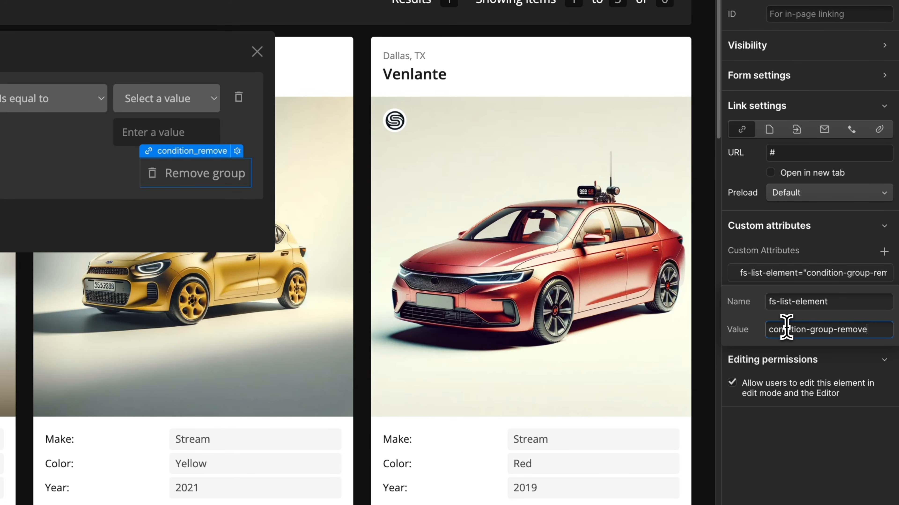
key(Return)
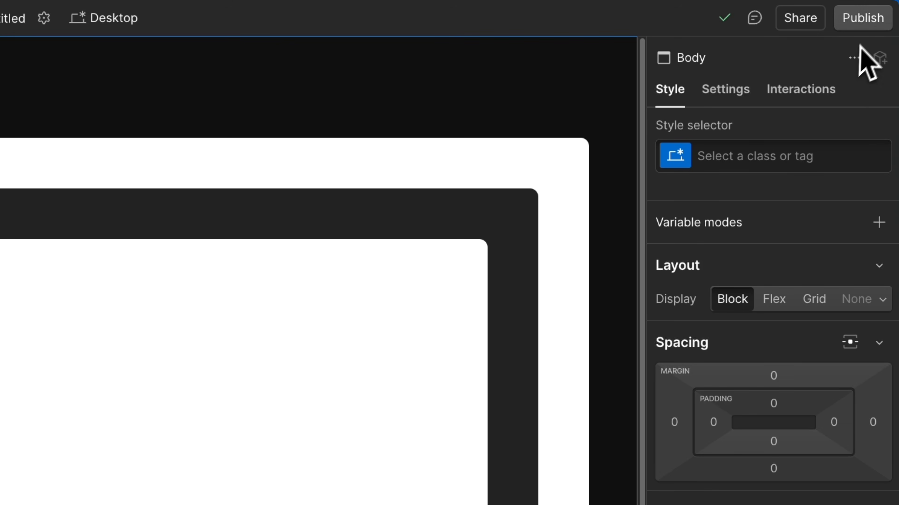
- Publish the site and, in the live page's filter, set the first condition to Year, Is equal to, 2024
click(861, 22)
click(777, 319)
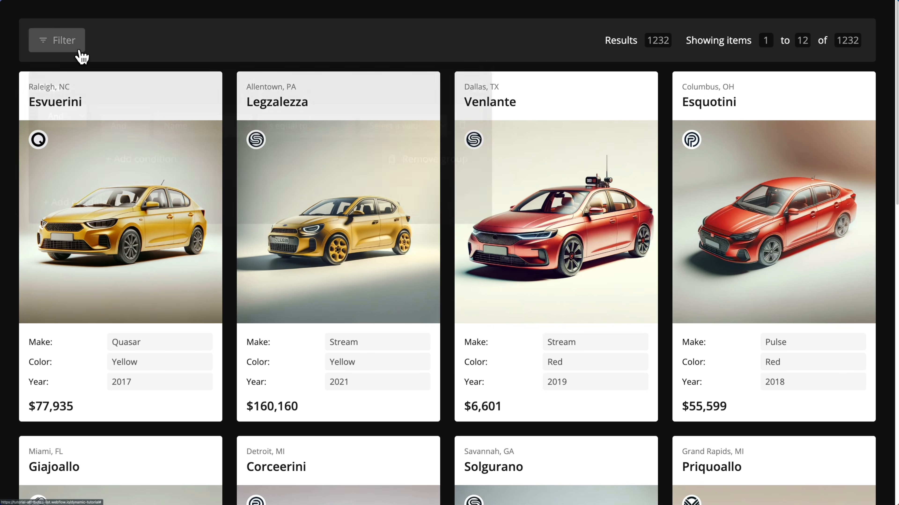
click(74, 45)
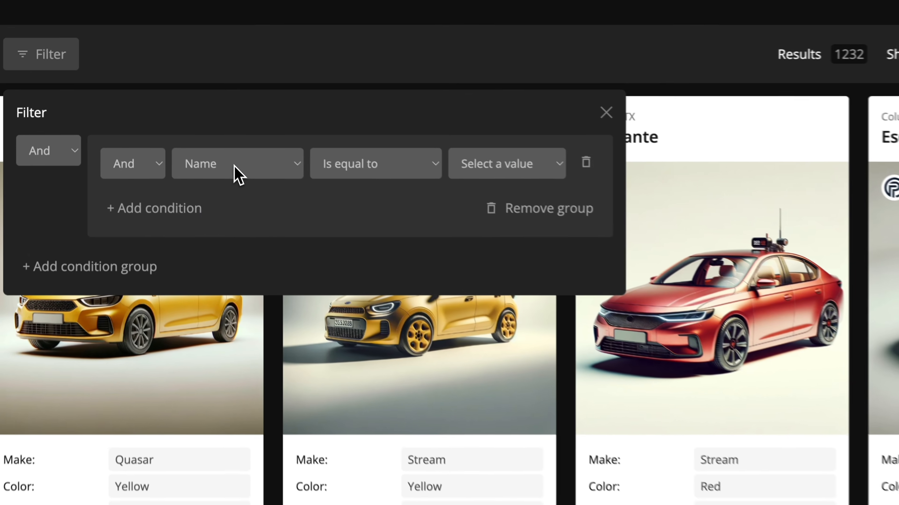
click(202, 122)
click(197, 157)
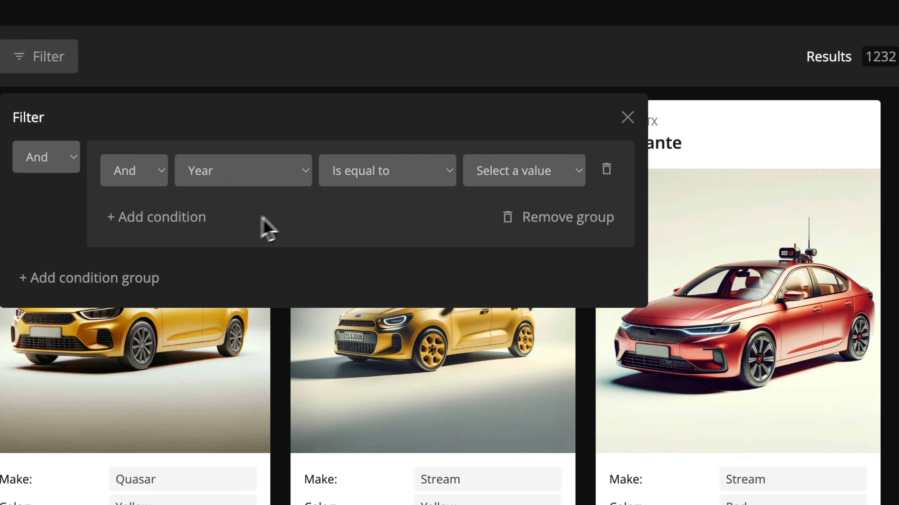
click(474, 179)
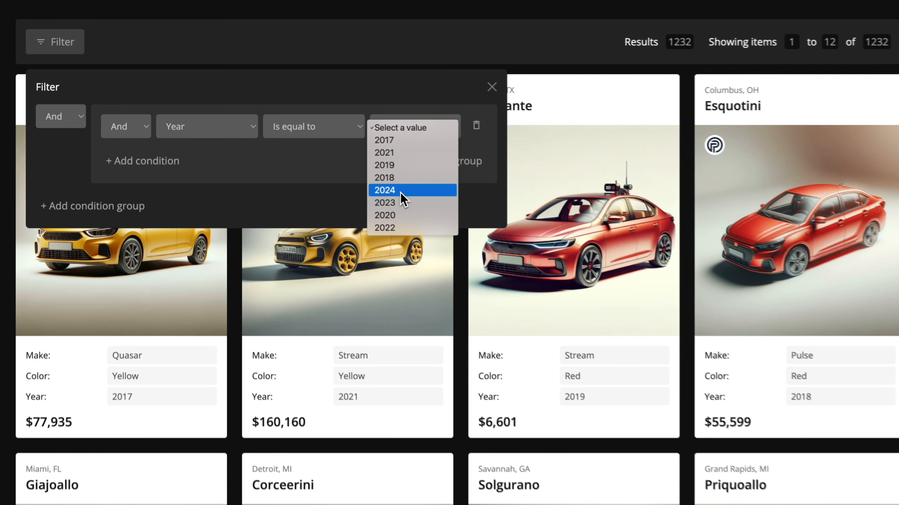
click(482, 255)
- Add a second condition of Color, Is not equal to, Red to the first group and set the group match to Or
click(160, 162)
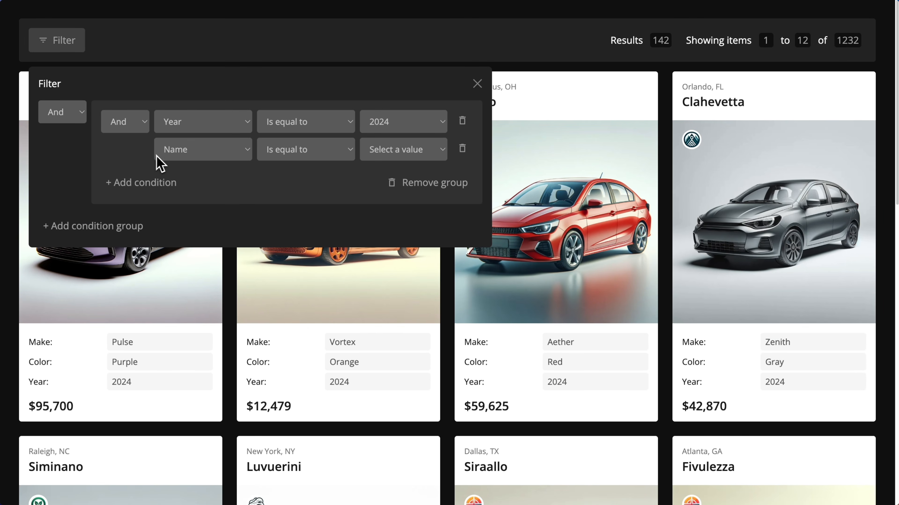
click(199, 155)
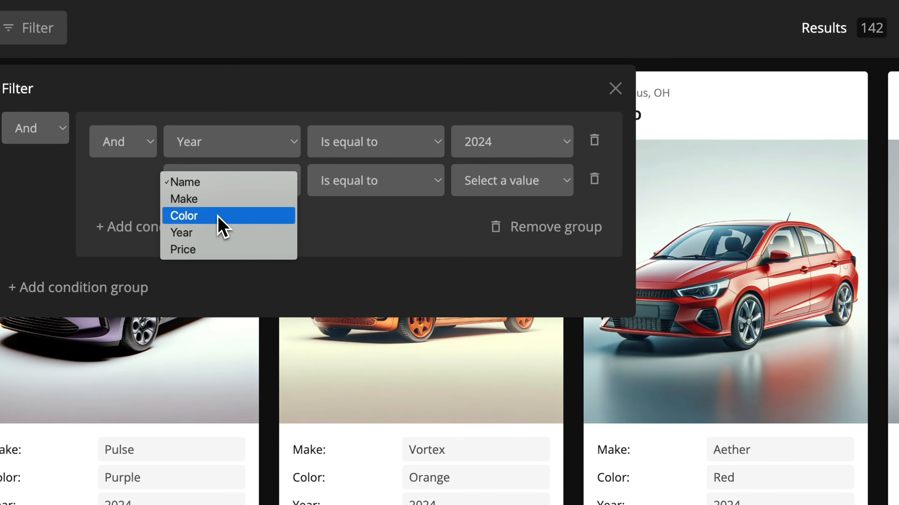
click(218, 216)
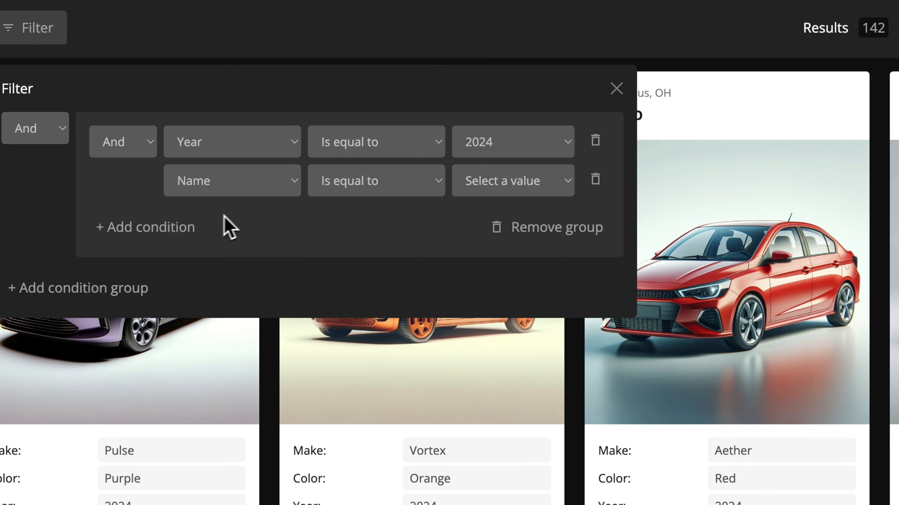
click(379, 188)
click(382, 201)
click(501, 192)
click(467, 217)
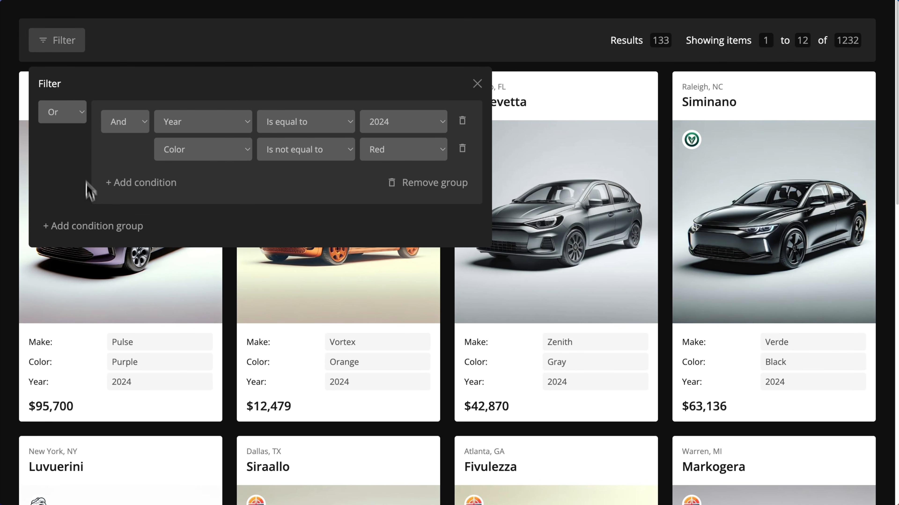
- Add a second condition group and set its first condition to Make, Is equal to, Quasar
click(94, 227)
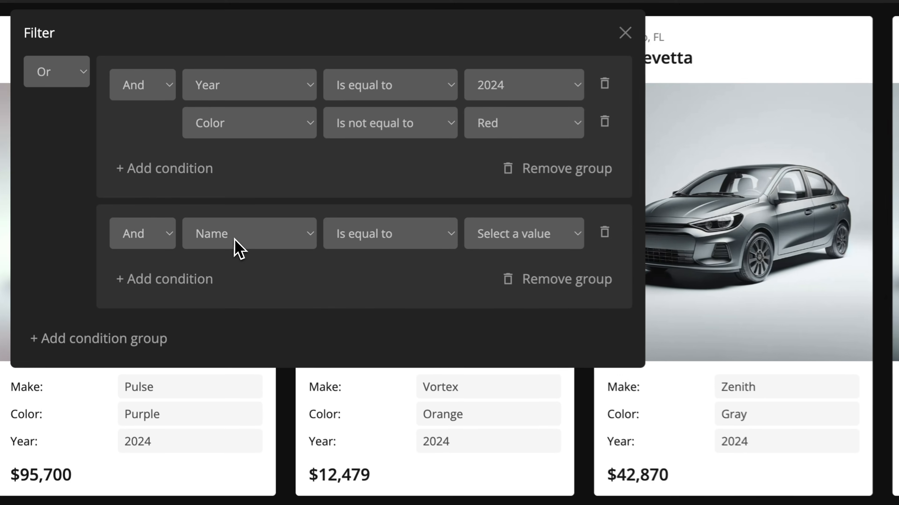
click(194, 234)
click(244, 262)
click(504, 241)
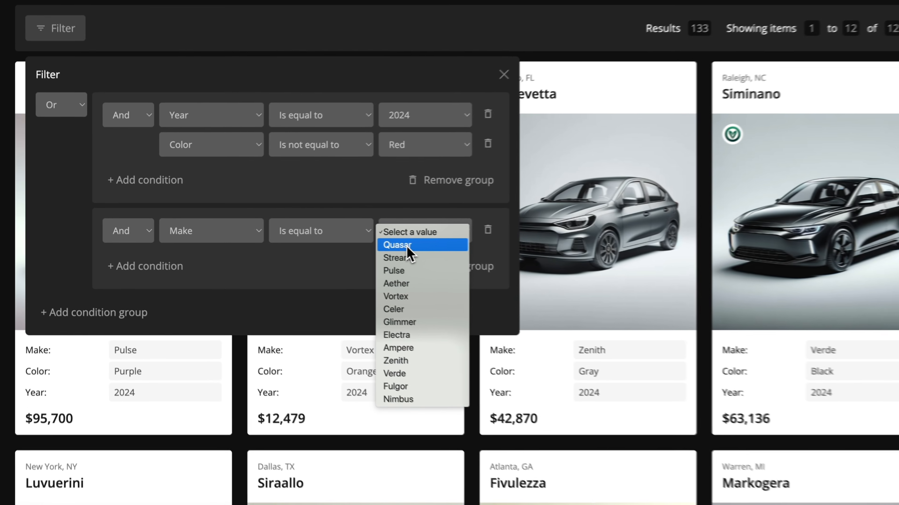
click(406, 246)
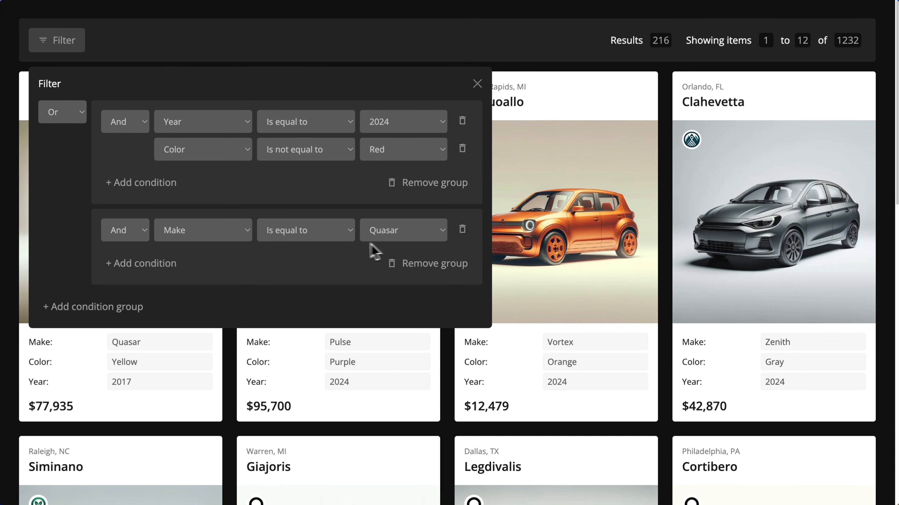
- Add a condition of Year, Is not equal to, 2017 to the second group and close the filter panel
click(159, 267)
click(191, 266)
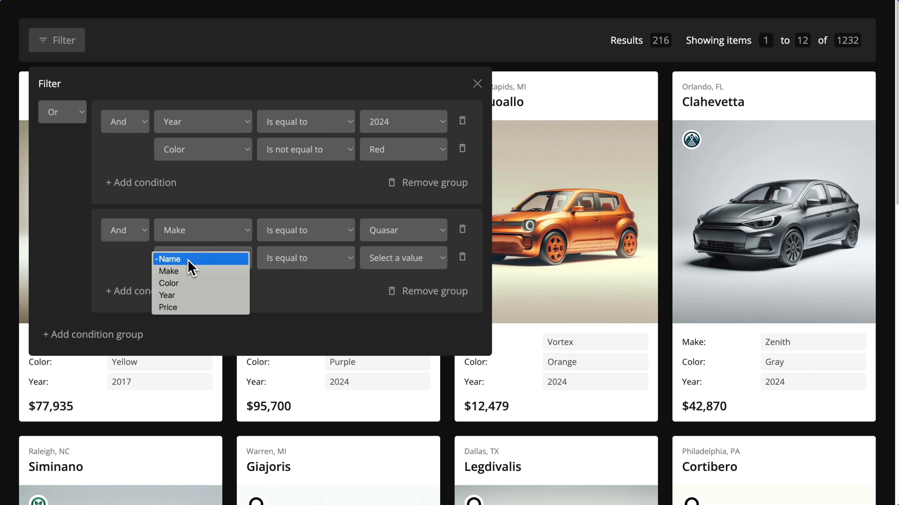
click(191, 296)
click(301, 271)
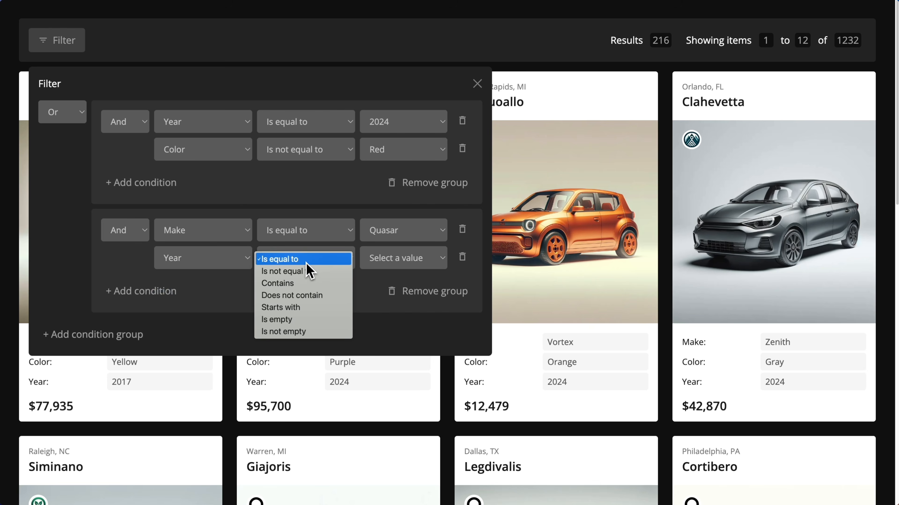
click(311, 272)
click(403, 269)
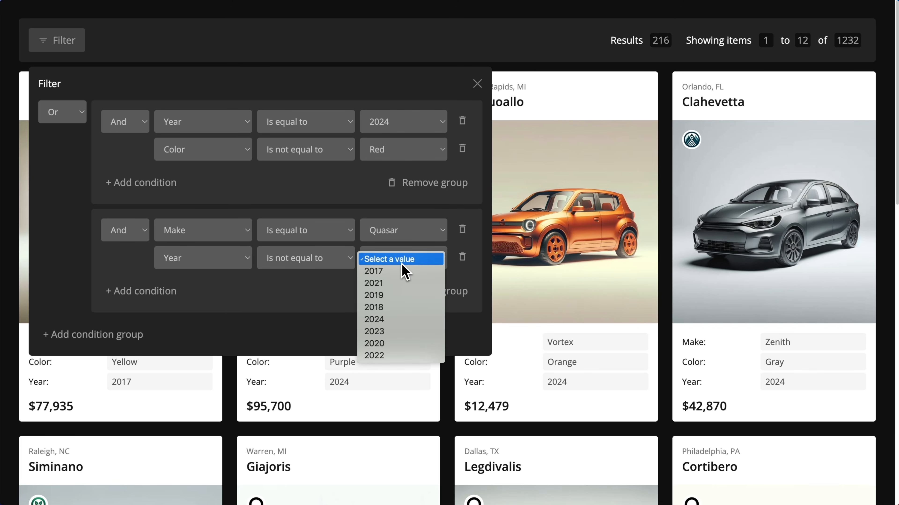
click(401, 272)
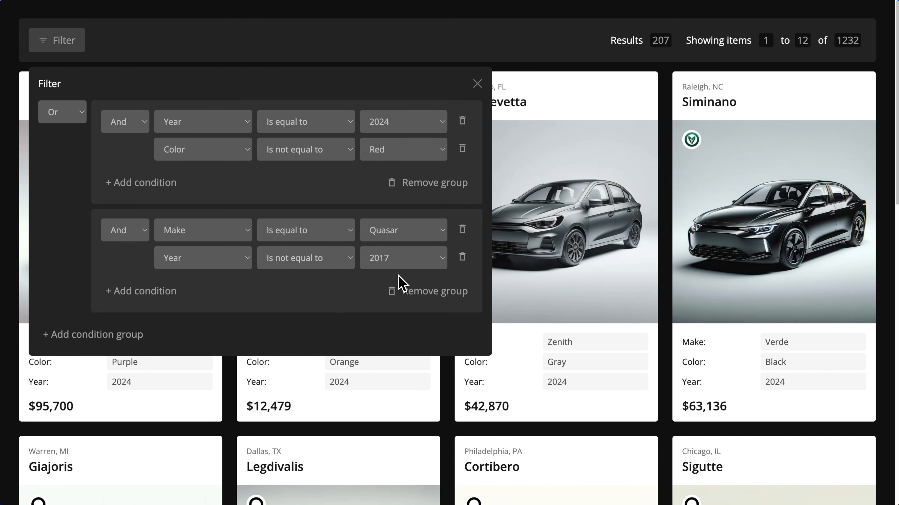
click(477, 84)
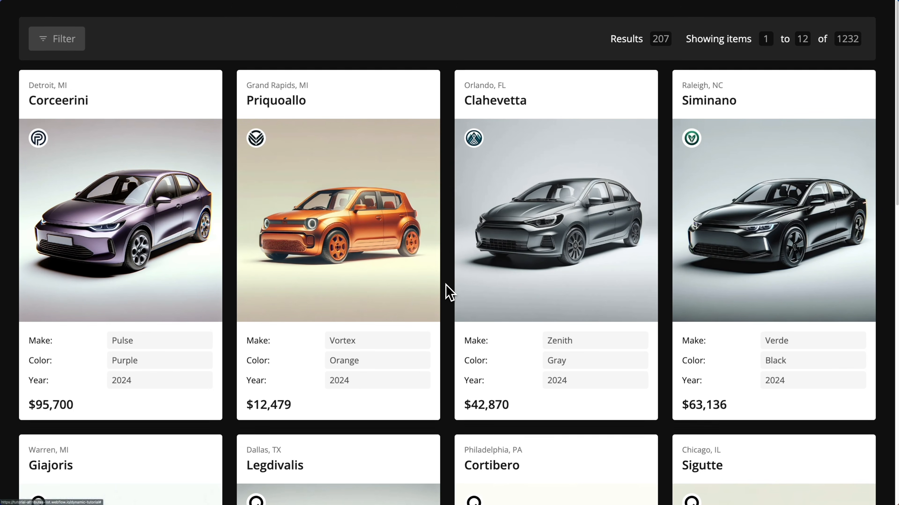
- Review the filtered car cards on the live page and expand the Style Inactive Elements section in the Attributes documentation
scroll(443, 293, down, 3)
scroll(449, 293, down, 8)
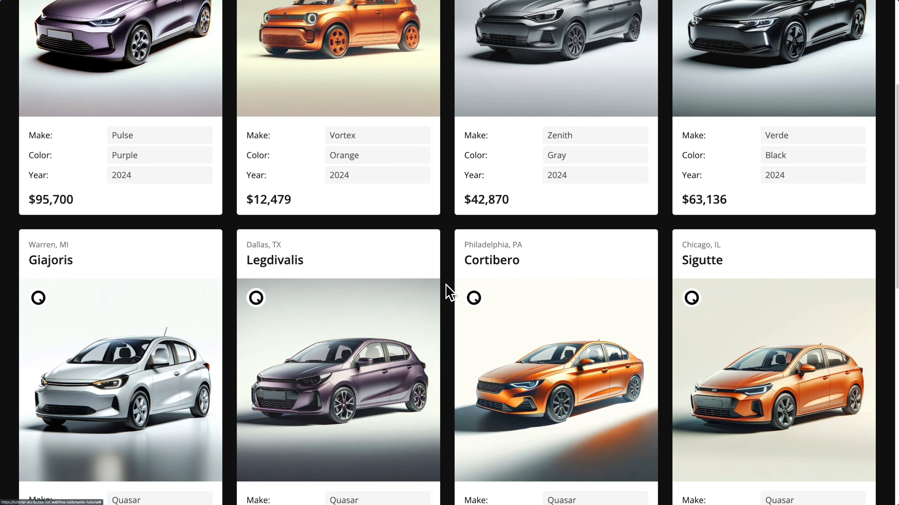
scroll(449, 293, down, 4)
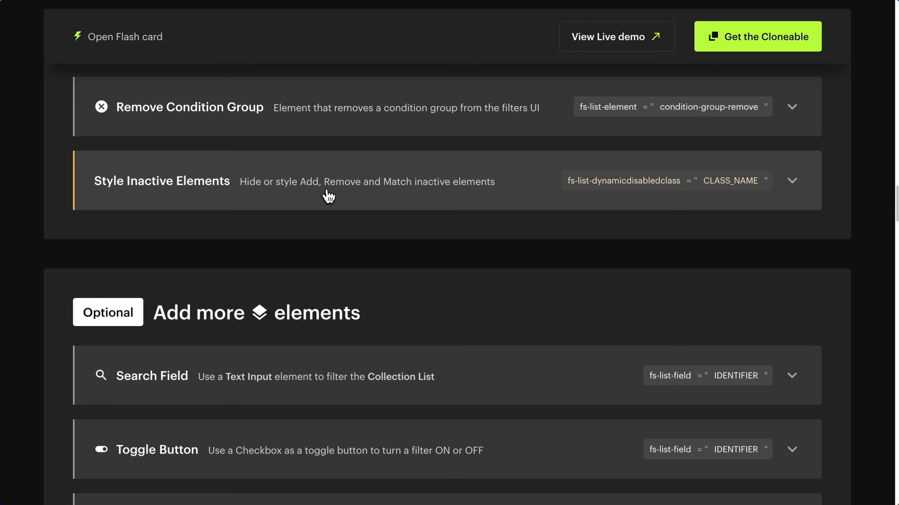
click(328, 195)
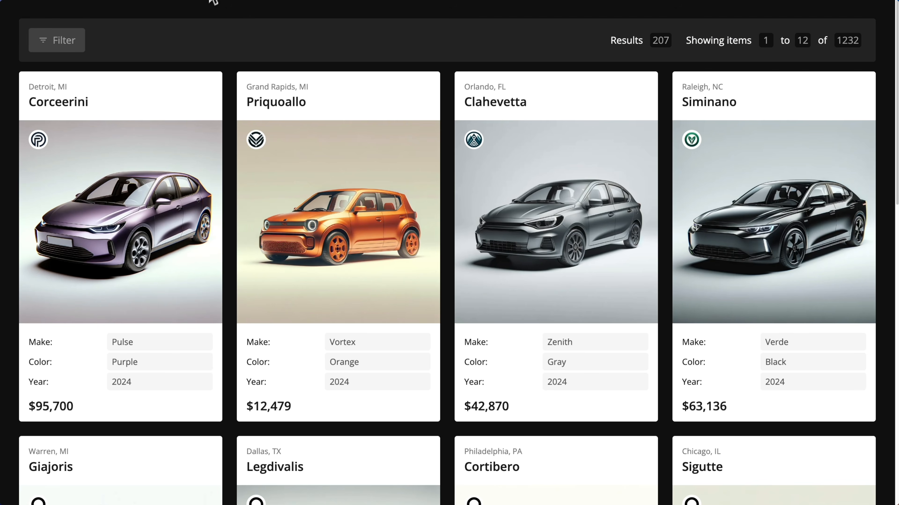
- In the live filter, delete the Color and Year 2017 conditions and remove the second condition group
click(75, 49)
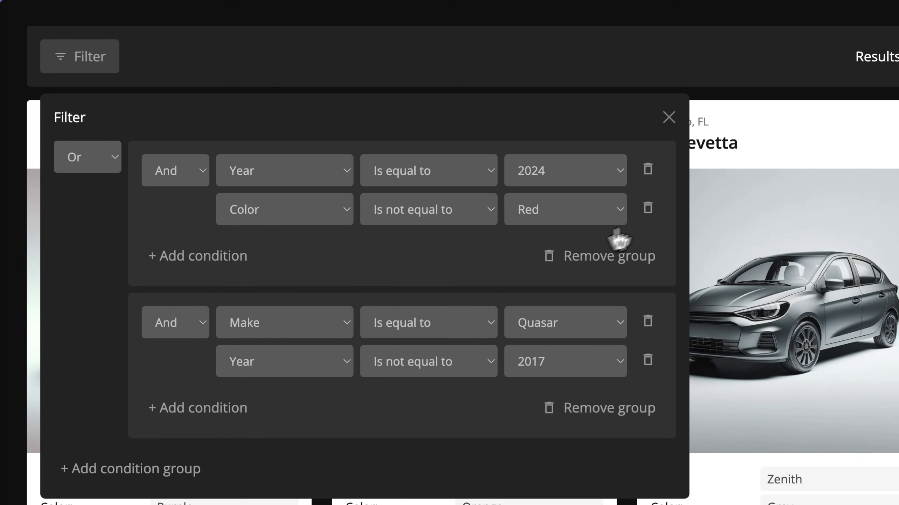
click(647, 210)
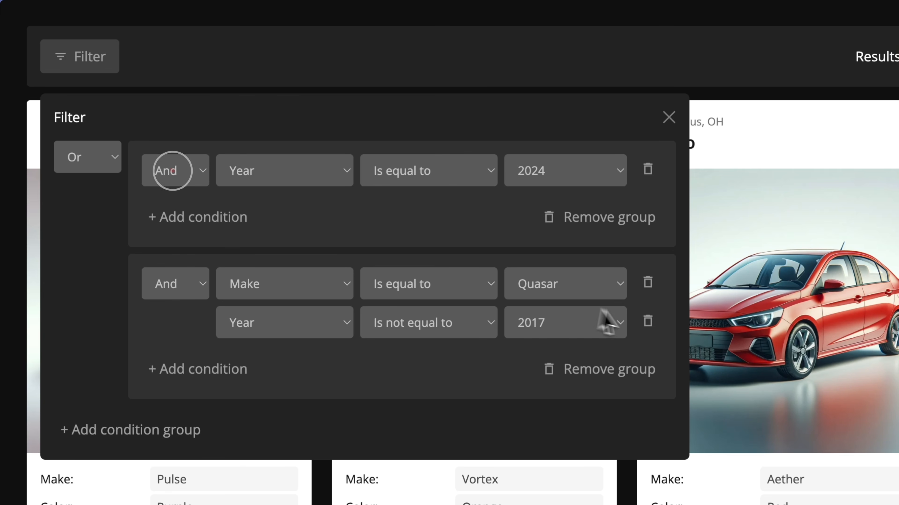
click(648, 321)
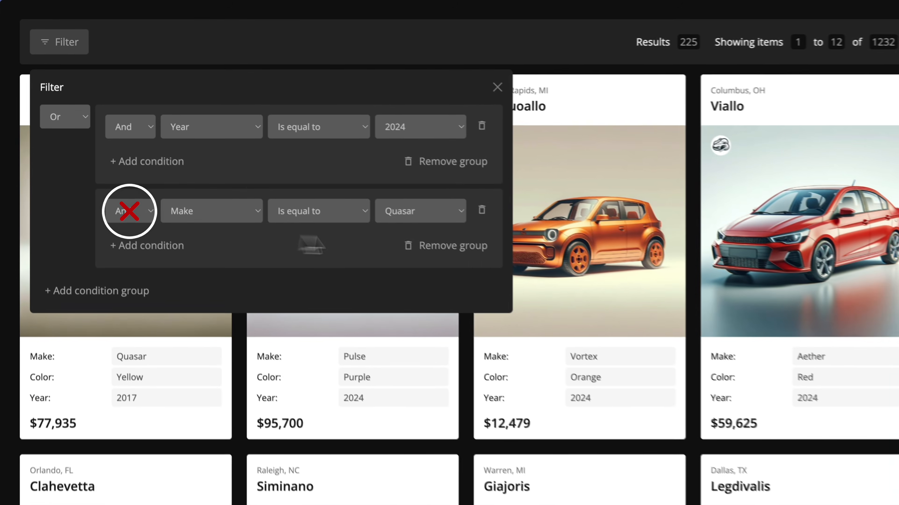
click(548, 330)
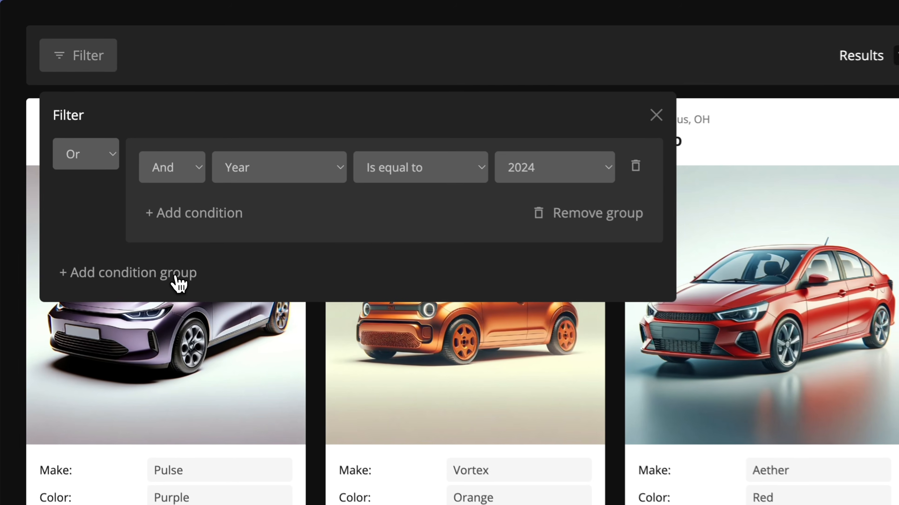
- Add and remove an empty second condition group, and add and delete an extra condition in the first group
click(126, 198)
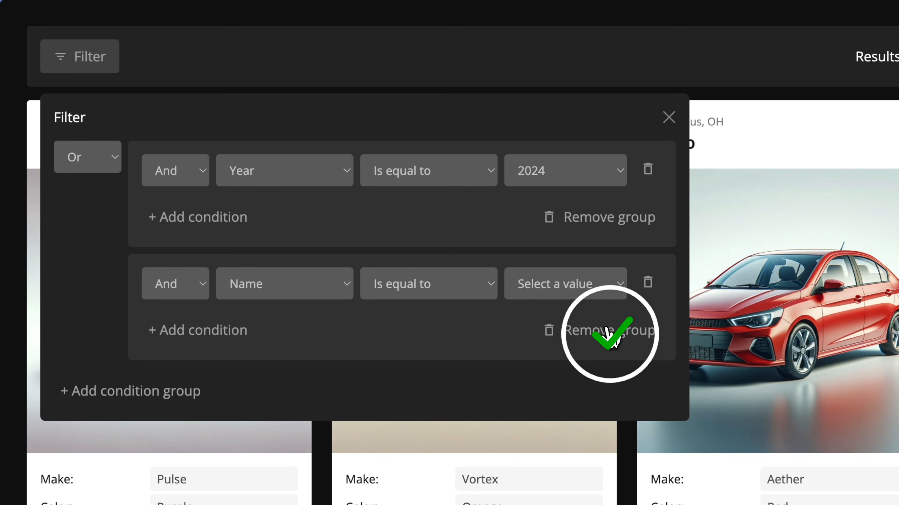
click(610, 336)
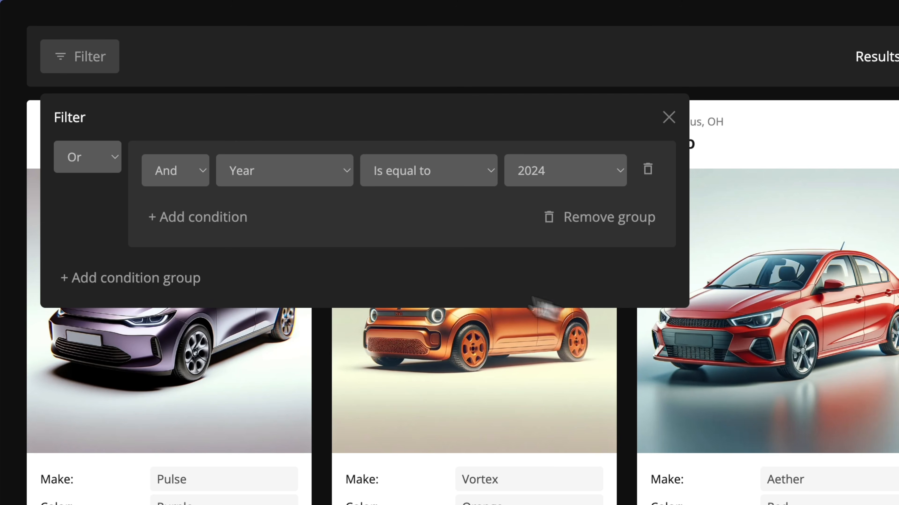
click(237, 223)
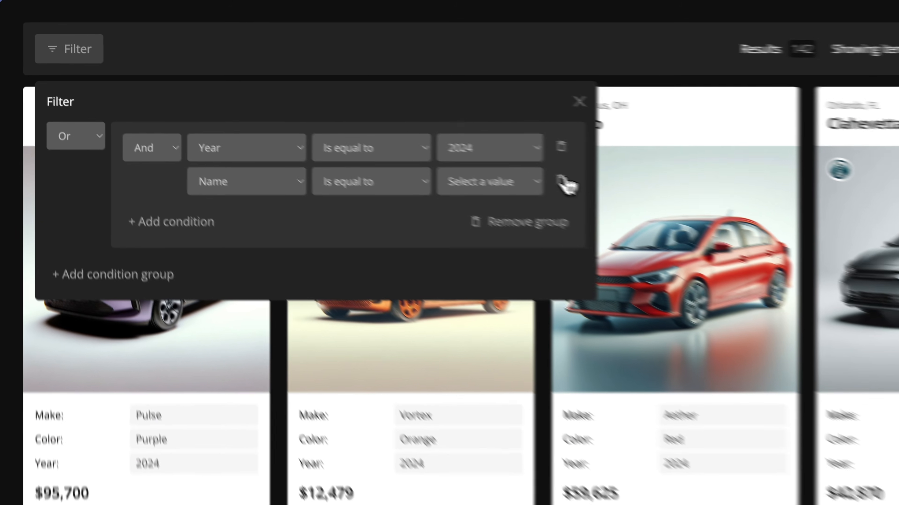
click(648, 208)
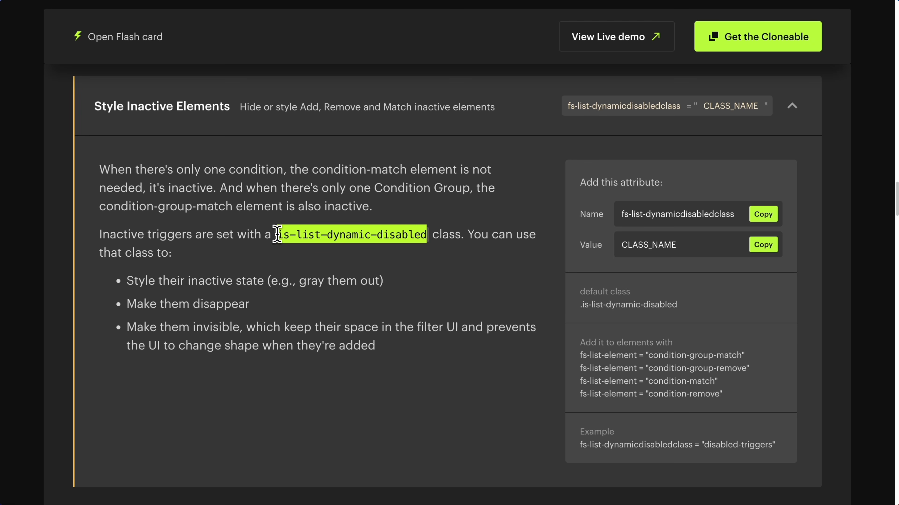
- In the Designer, add the combo class is-list-dynamic-disabled to the group match dropdown and set its display to None
click(450, 256)
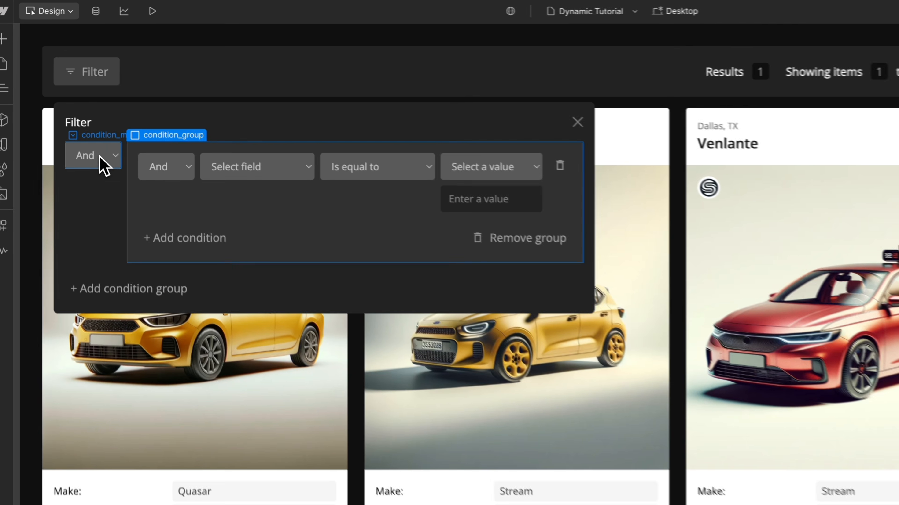
click(99, 155)
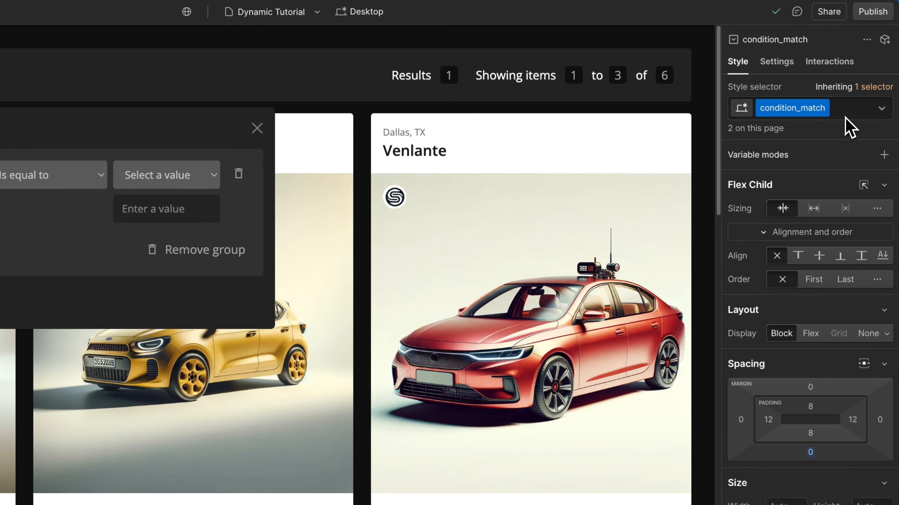
click(849, 120)
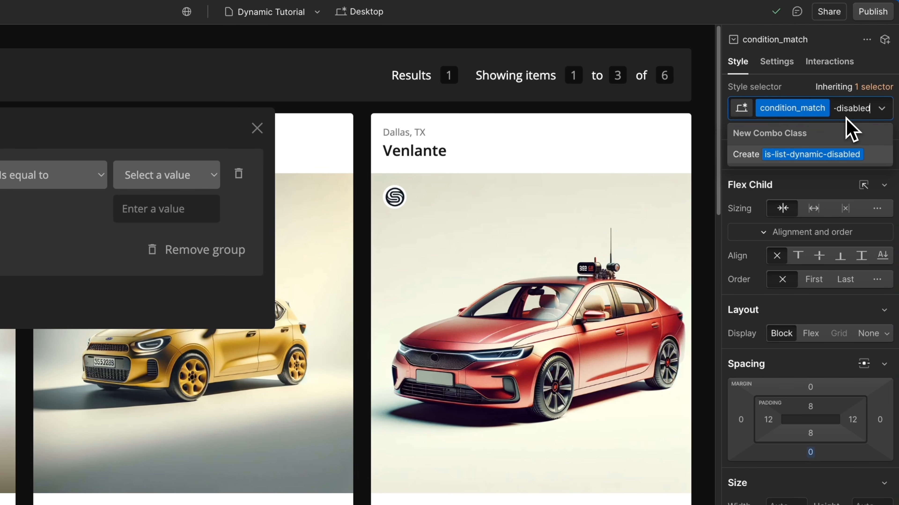
key(Return)
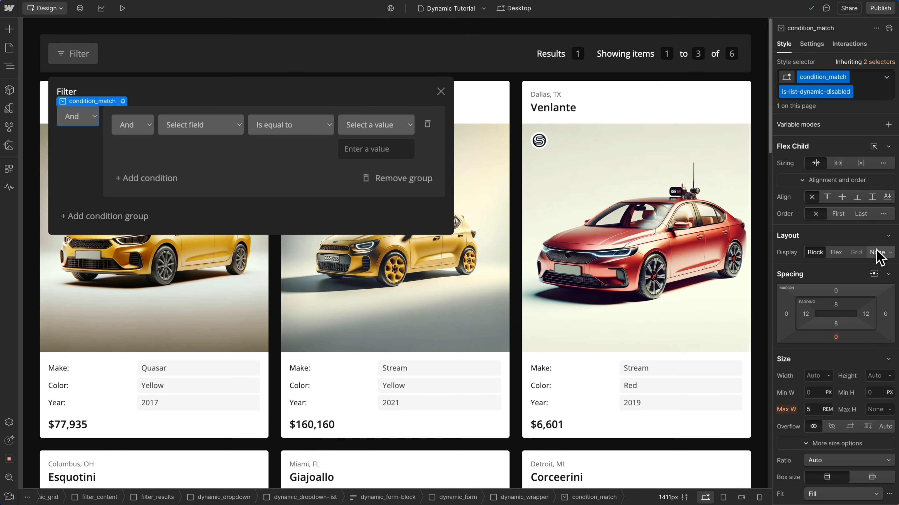
click(876, 253)
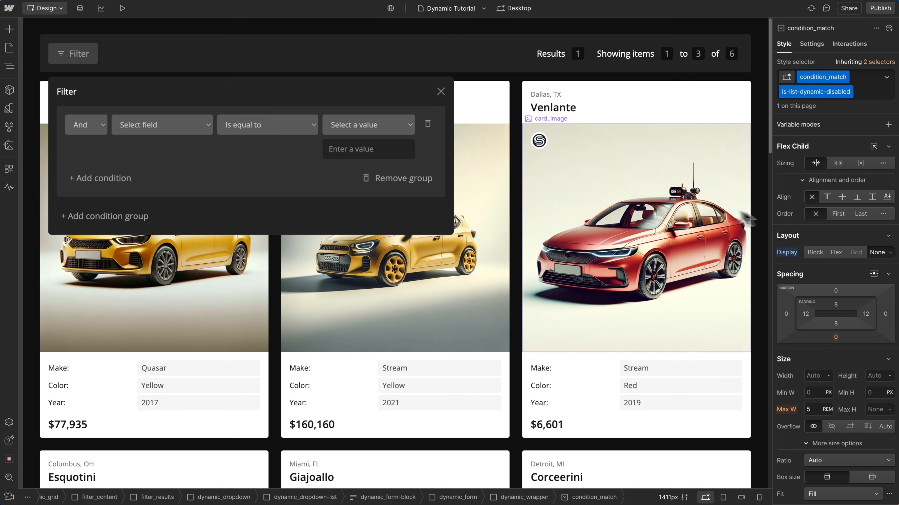
- Apply the existing is-list-dynamic-disabled combo class to the condition match dropdown inside the condition group
click(89, 142)
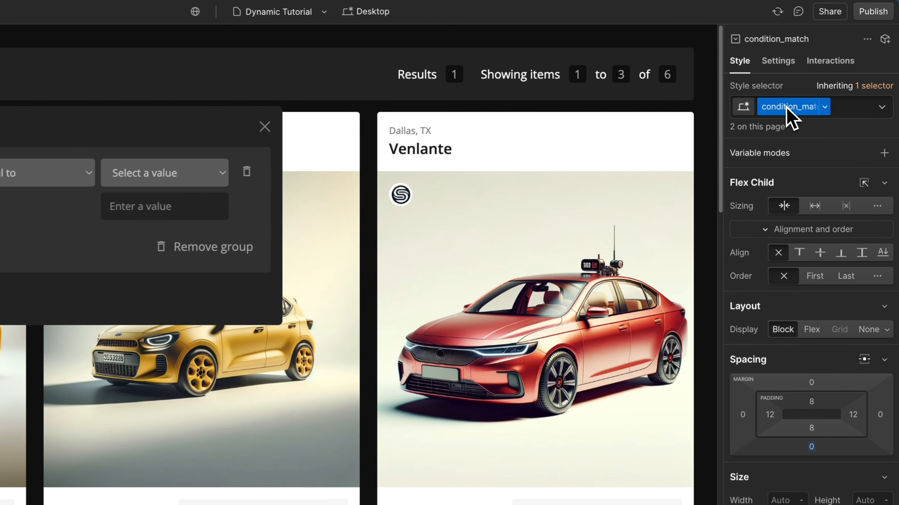
click(849, 108)
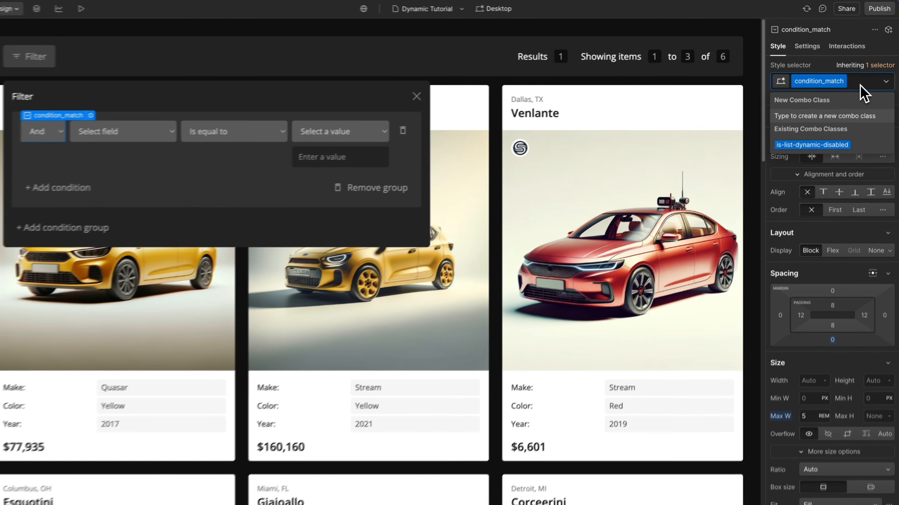
text(-disabled)
key(Return)
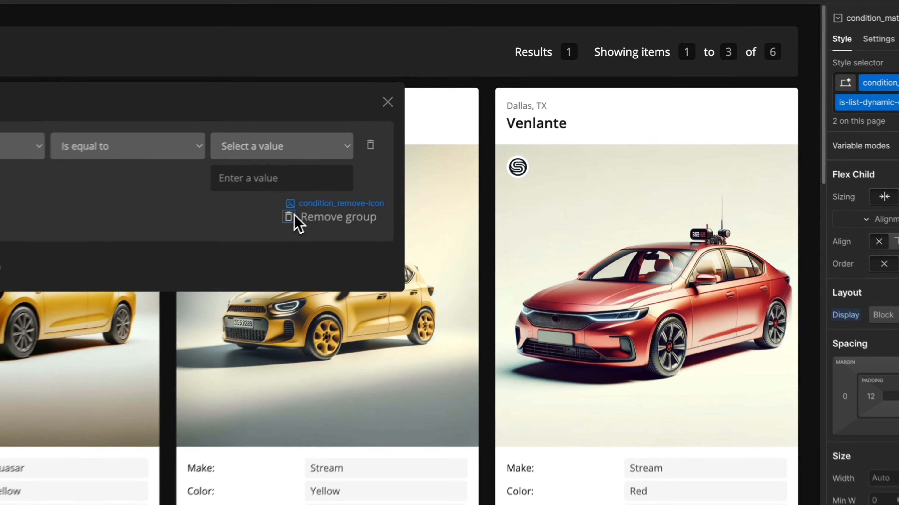
- Add the combo class is-list-dynamic-disabled to the Remove group link and set its opacity to 30%
click(294, 216)
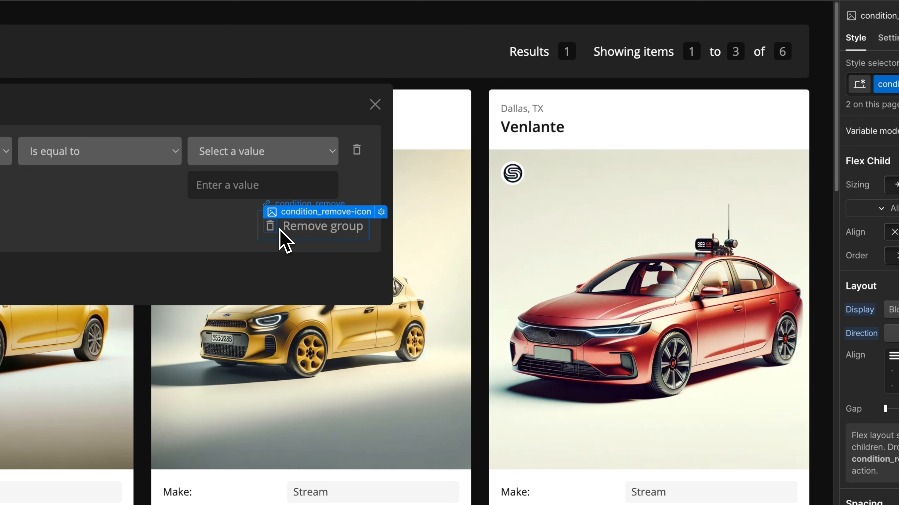
click(279, 230)
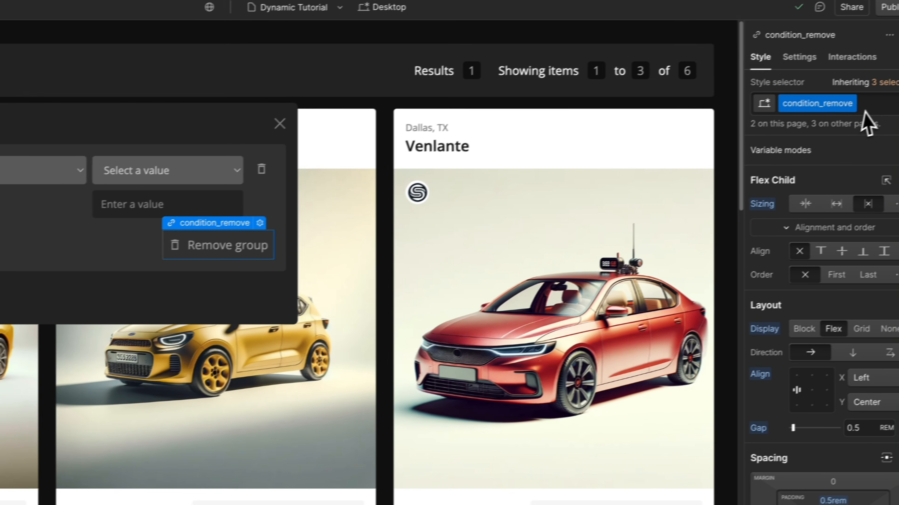
click(864, 112)
text(is-list-dynamic-disabled)
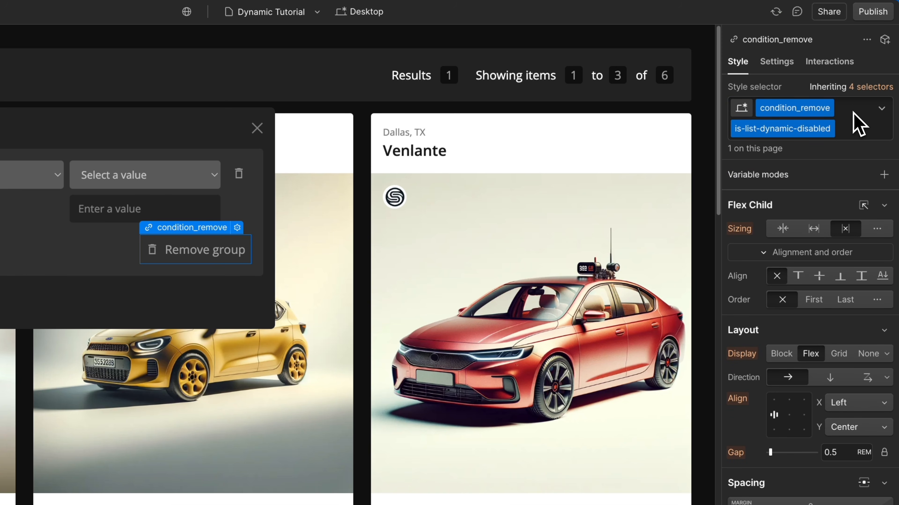
scroll(838, 175, down, 15)
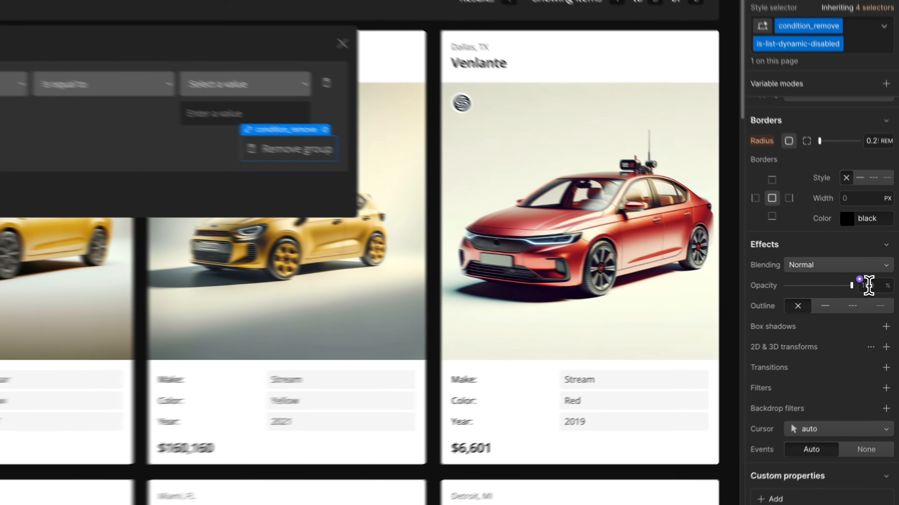
click(874, 290)
text(30)
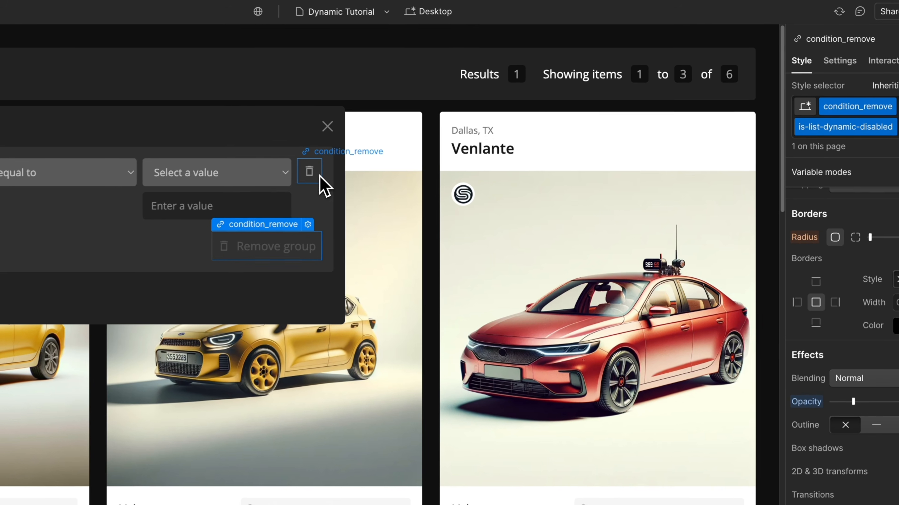
- Apply the is-list-dynamic-disabled combo class to the condition's trash-icon remove link
click(428, 124)
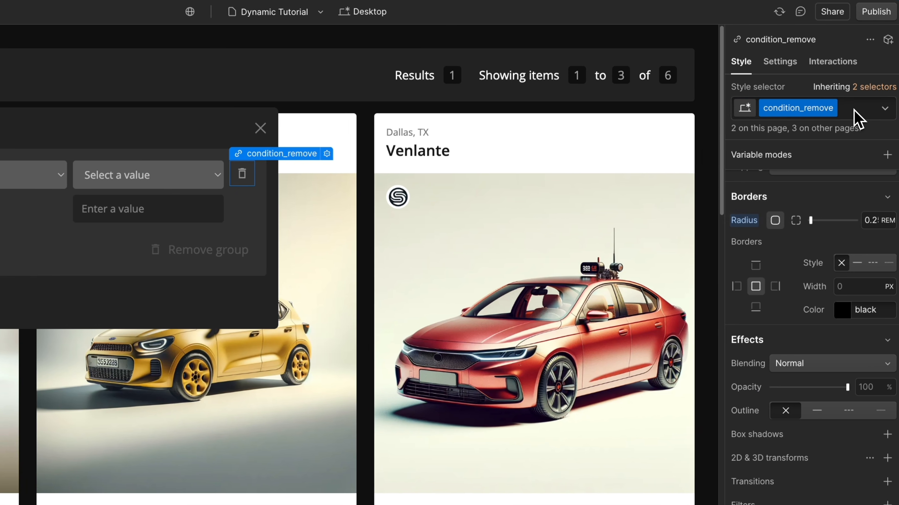
click(853, 111)
click(810, 194)
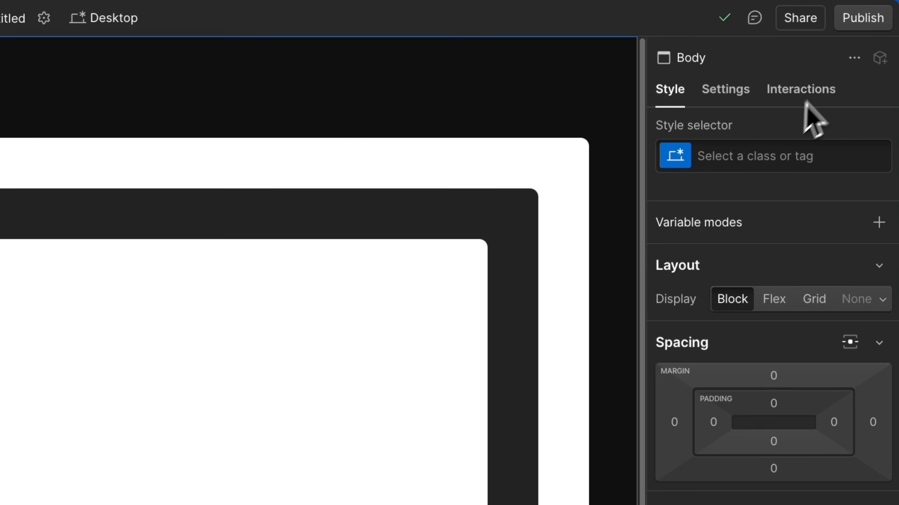
- Publish the site to the staging domain, visit the live page and open its filter
click(879, 8)
click(773, 313)
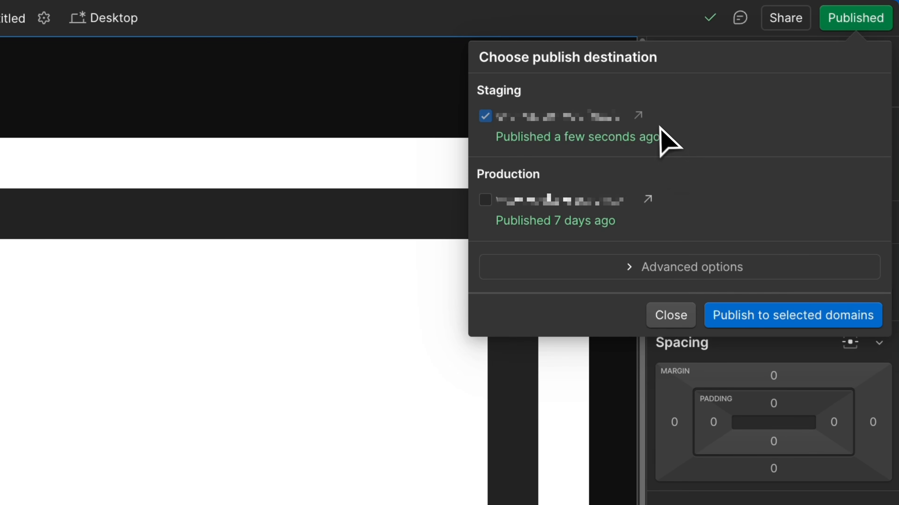
click(638, 115)
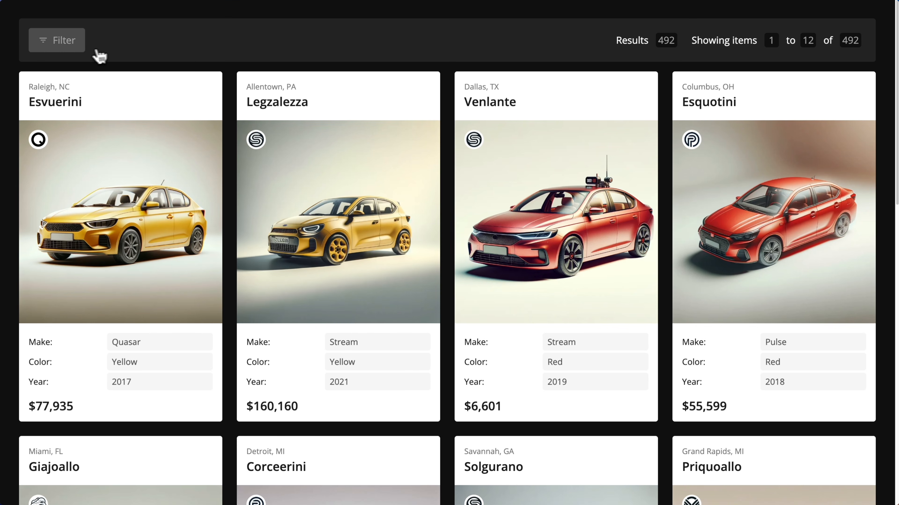
click(64, 53)
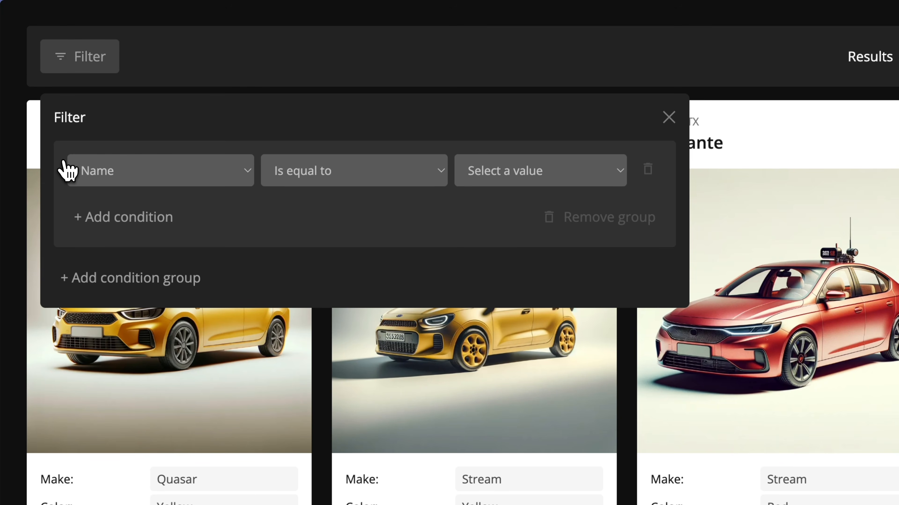
- Test the inactive styling by adding a condition and a condition group, and removing the added group and condition
click(159, 220)
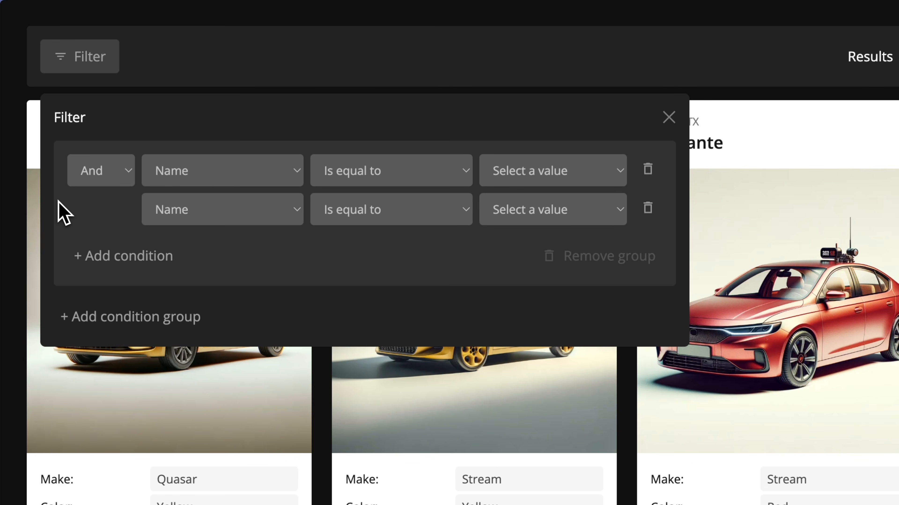
click(169, 321)
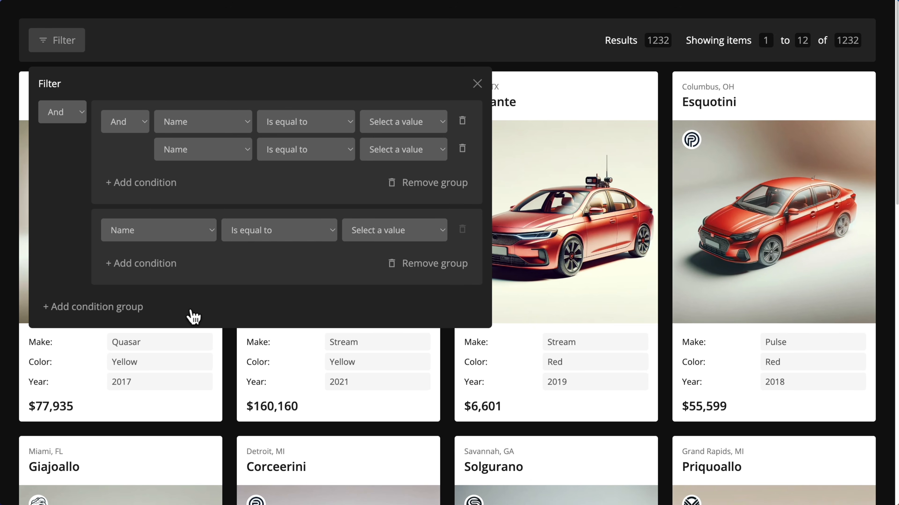
click(433, 272)
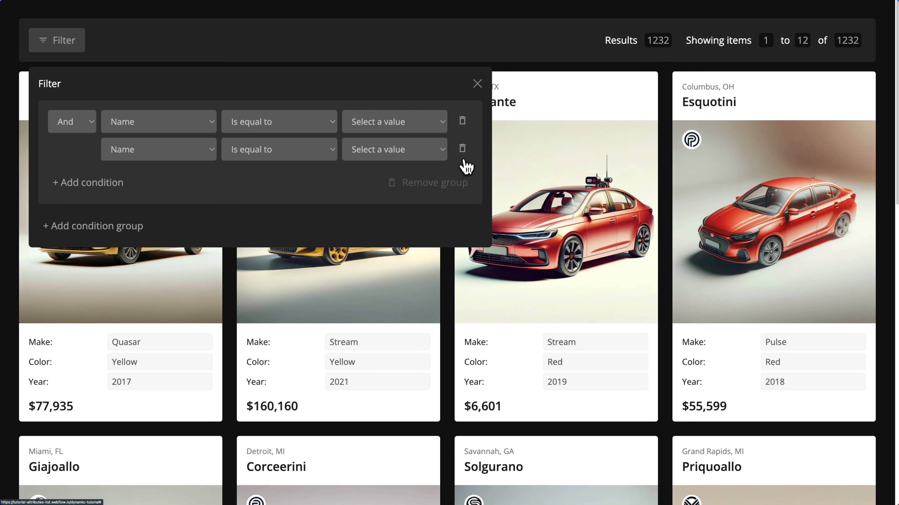
click(462, 148)
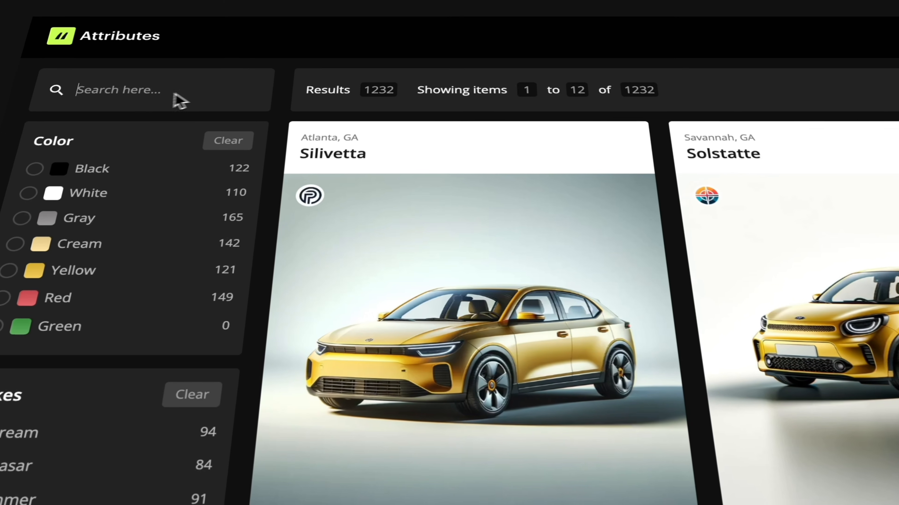
- Search the Attributes demo car list for "blue" and go to page 2 of the car list
click(151, 87)
text(blue)
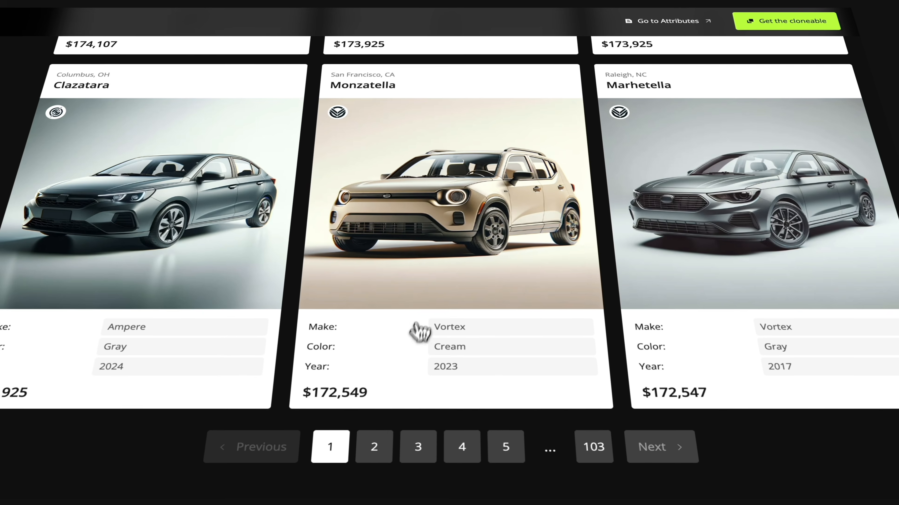
click(371, 445)
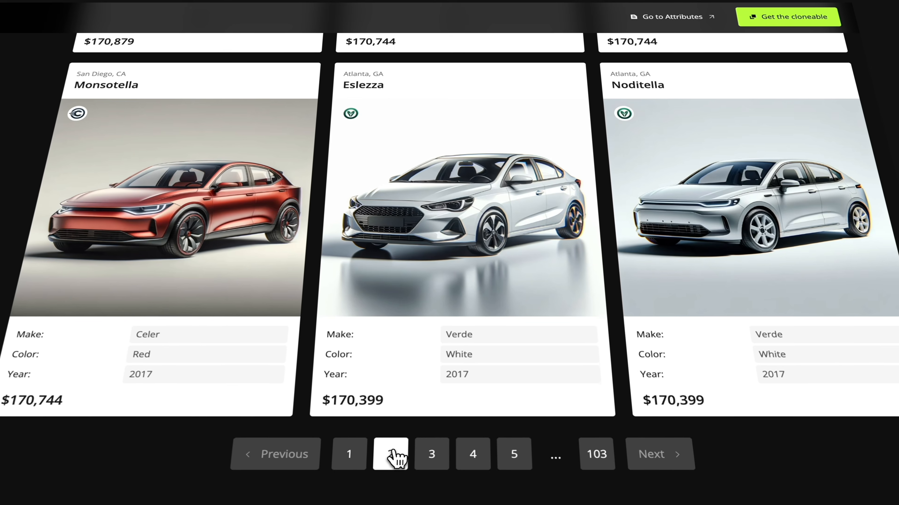
- Browse further pages of the Attributes demo car list using its pagination
click(446, 464)
click(523, 466)
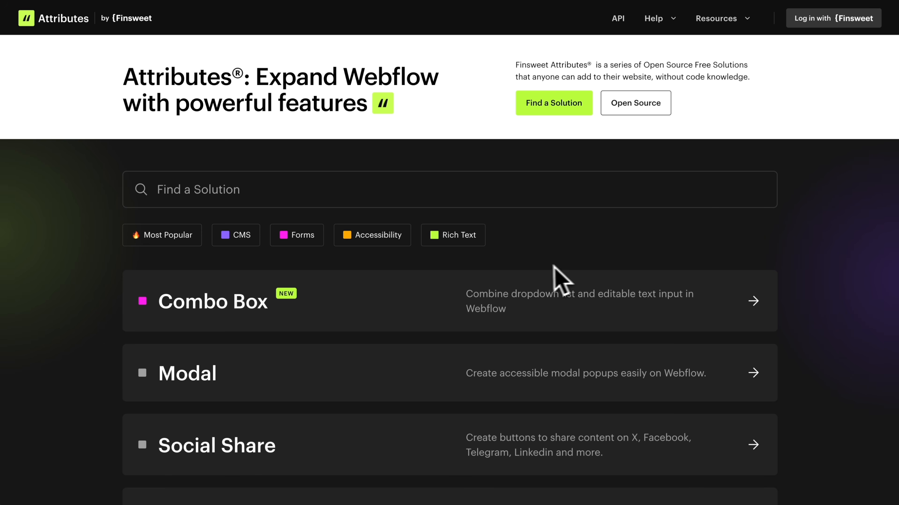
- Filter the Finsweet Attributes solutions by Most Popular and look through the resulting list
click(197, 236)
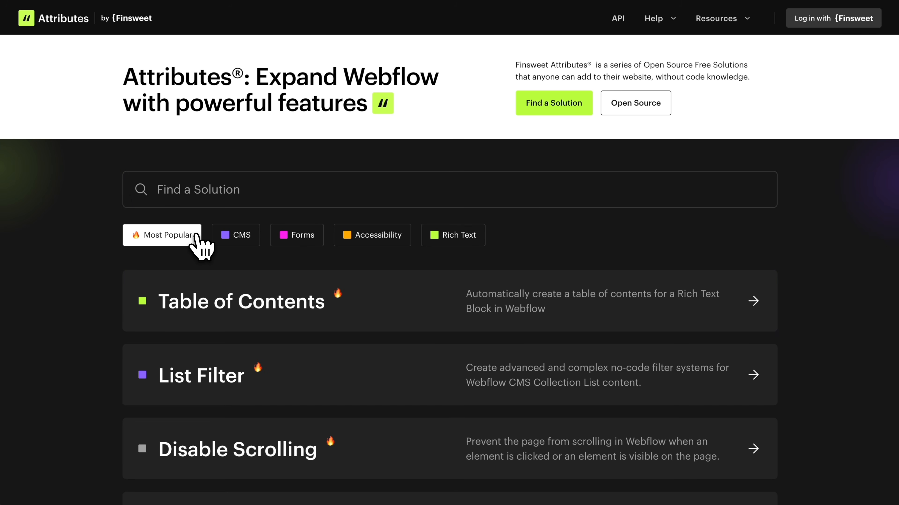
scroll(480, 317, down, 5)
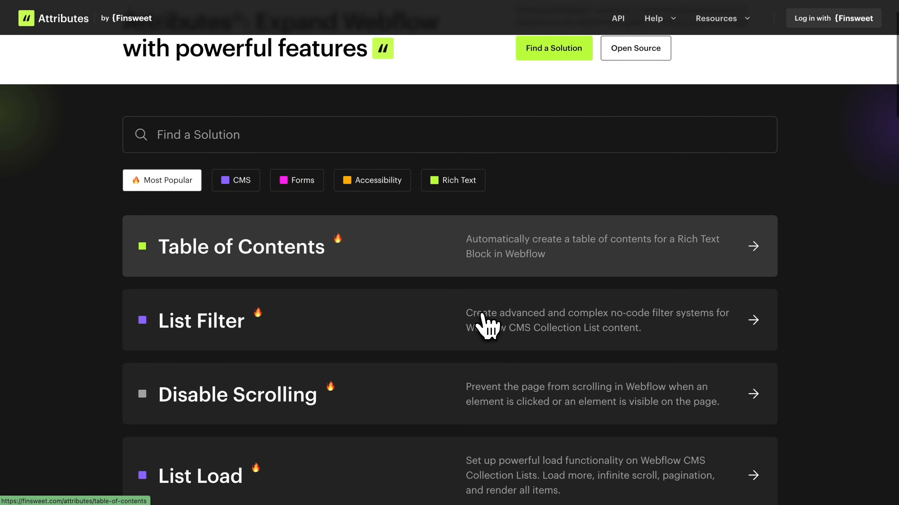
scroll(482, 314, down, 3)
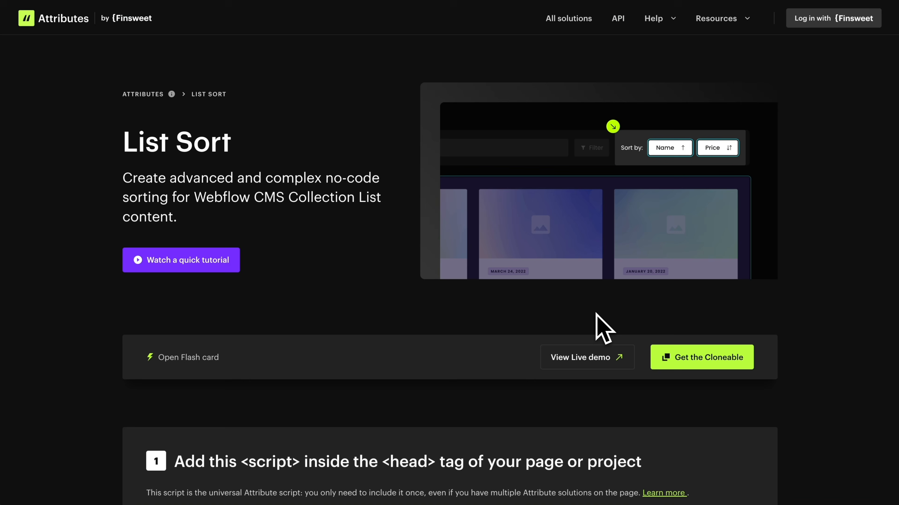
- Review the List Sort setup instructions, from the head script to the select field's sort order options and the publishing step
scroll(596, 313, down, 3)
scroll(596, 313, down, 20)
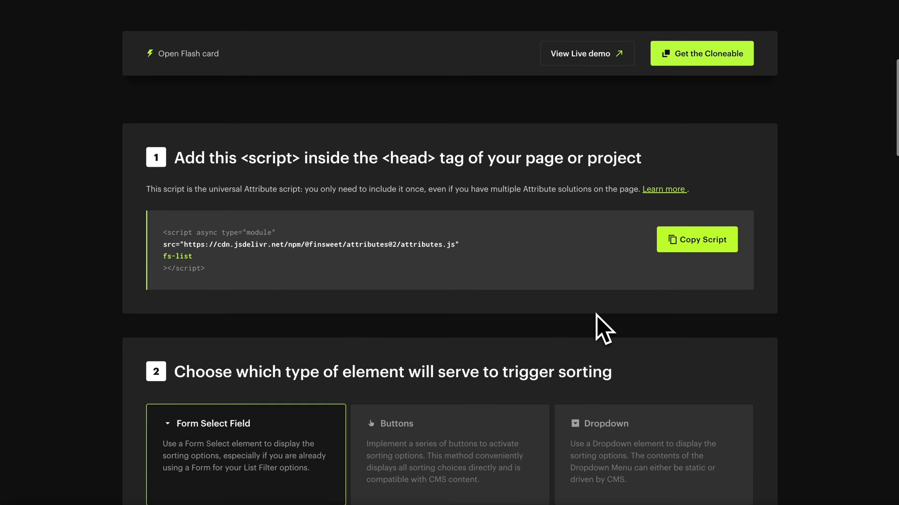
scroll(597, 320, down, 5)
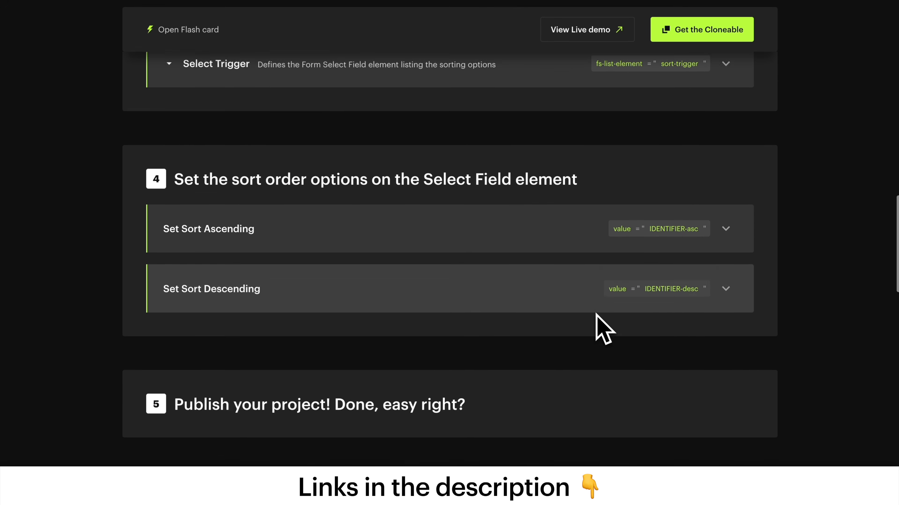